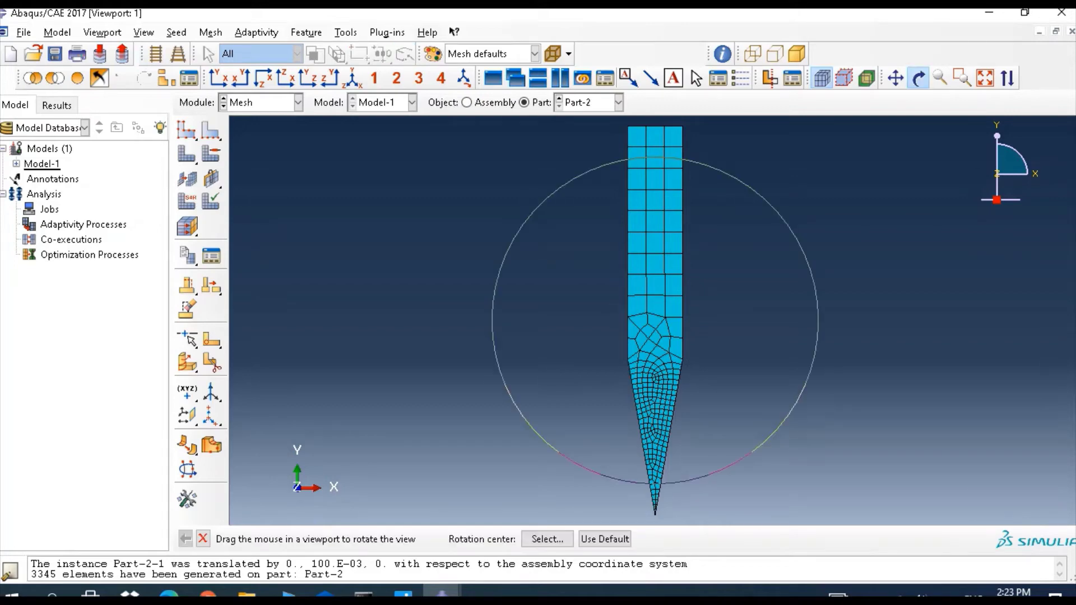
# Inspect the Part-2 mesh from an angled view and switch the meshing object to Part-1
pyautogui.moveTo(653, 291); pyautogui.dragTo(502, 350)
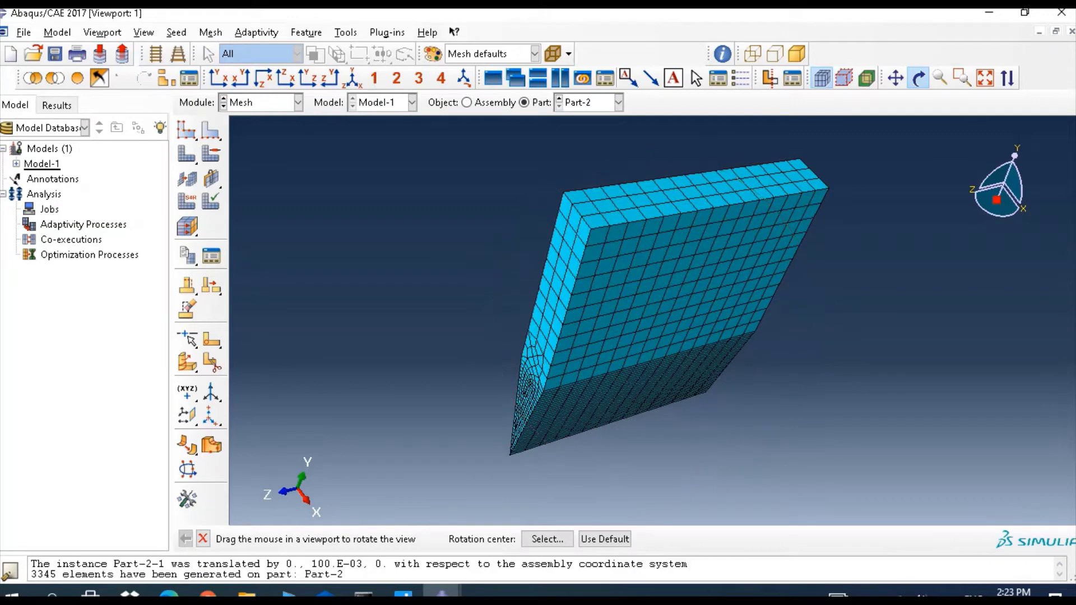
pyautogui.click(618, 102)
pyautogui.click(582, 119)
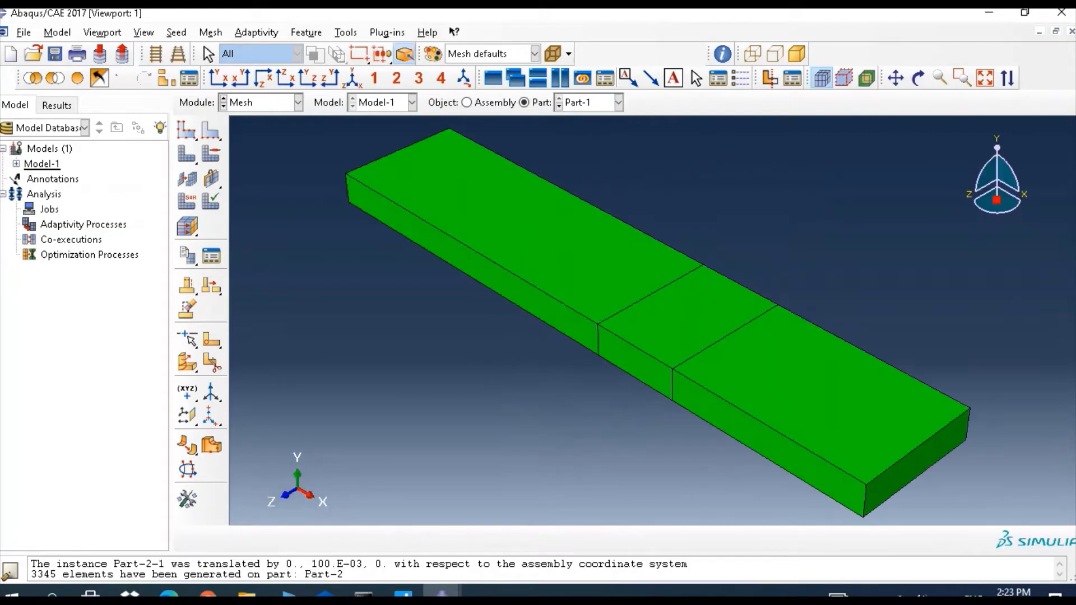
# Try an approximate global seed size of 2.5 on Part-1 and delete those global seeds
pyautogui.click(211, 130)
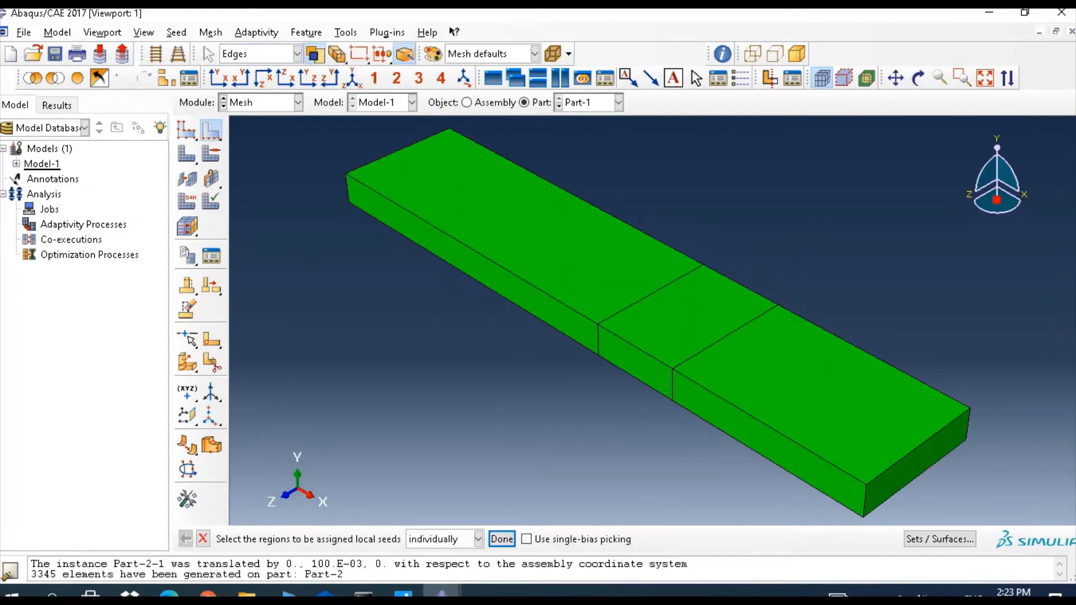
pyautogui.click(187, 130)
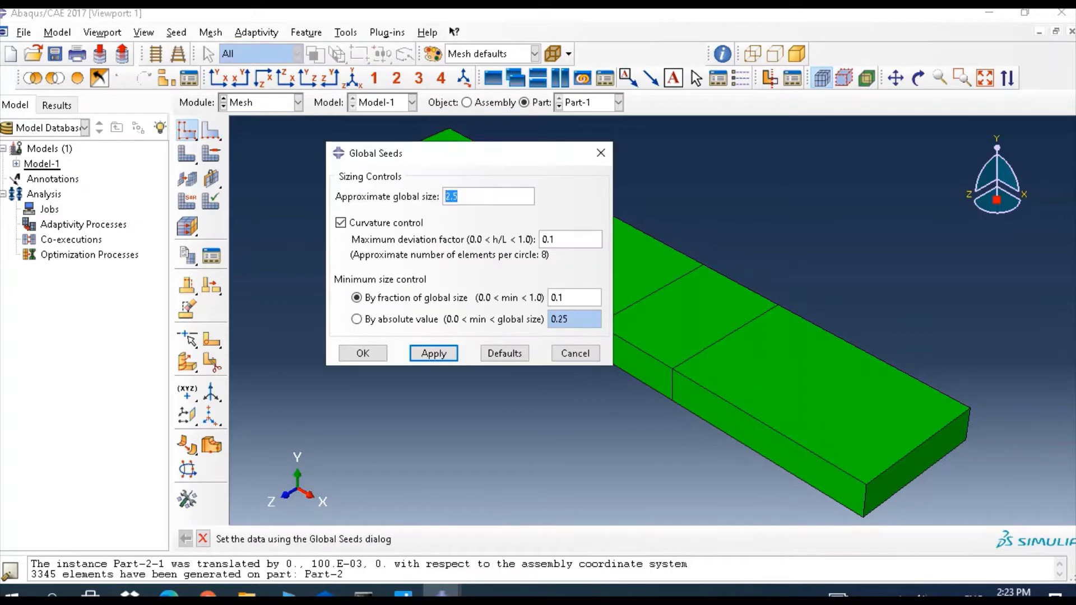
pyautogui.click(433, 353)
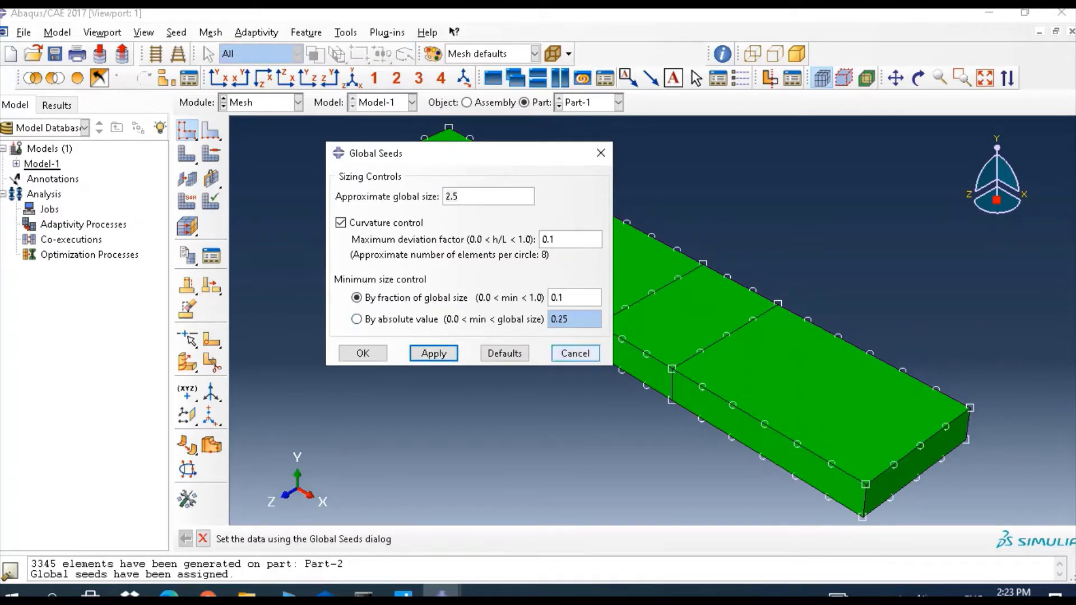
pyautogui.click(575, 353)
pyautogui.moveTo(187, 130); pyautogui.dragTo(236, 132)
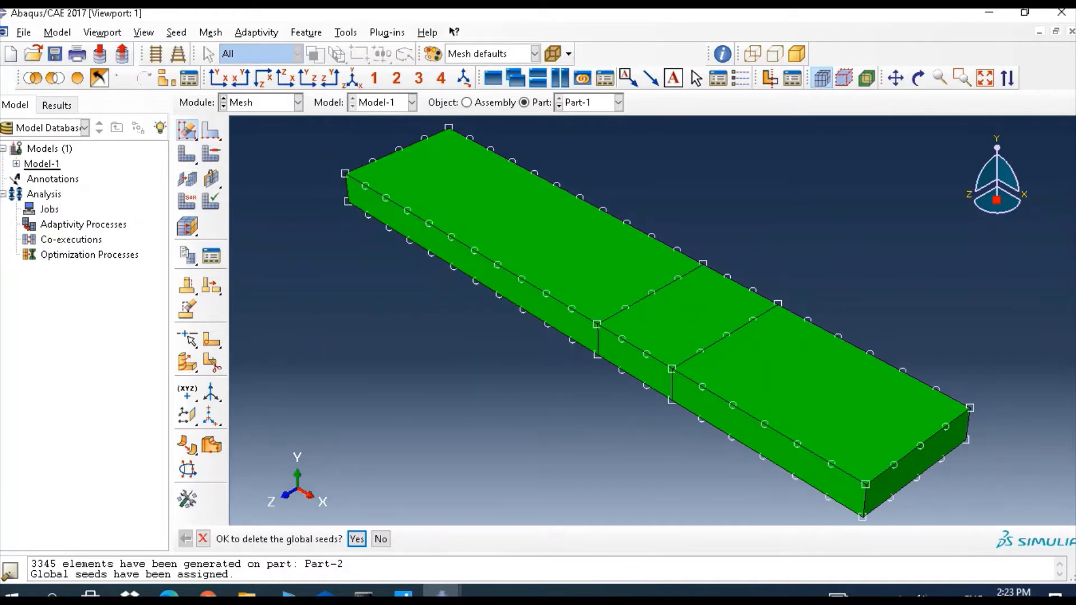
pyautogui.click(357, 538)
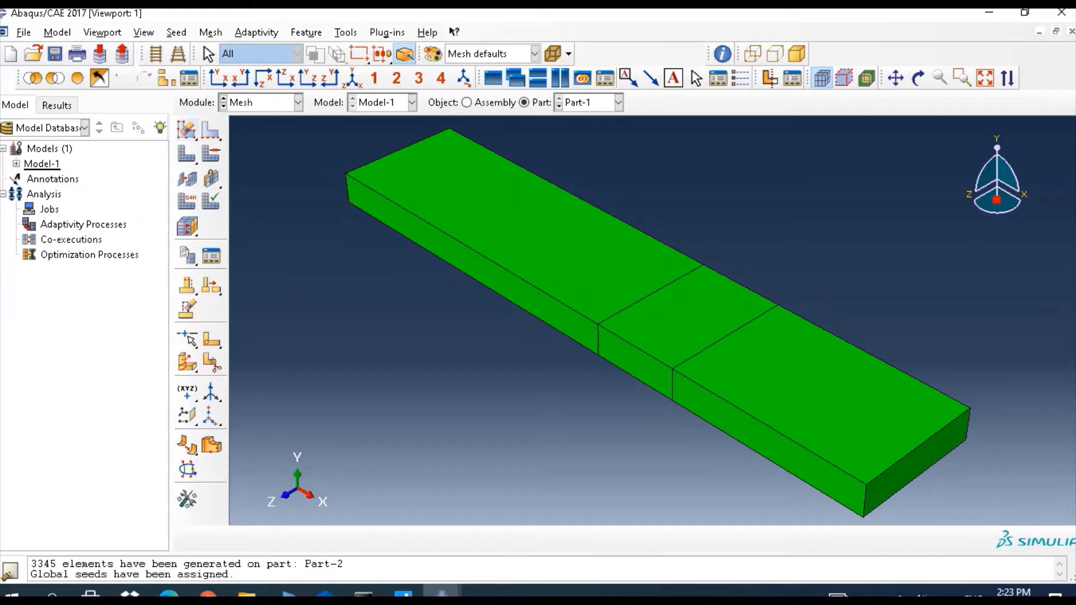
# Select the edges of the plate's middle section and the adjoining lengthwise edges for local seeding
pyautogui.moveTo(186, 130); pyautogui.dragTo(212, 130)
pyautogui.click(211, 130)
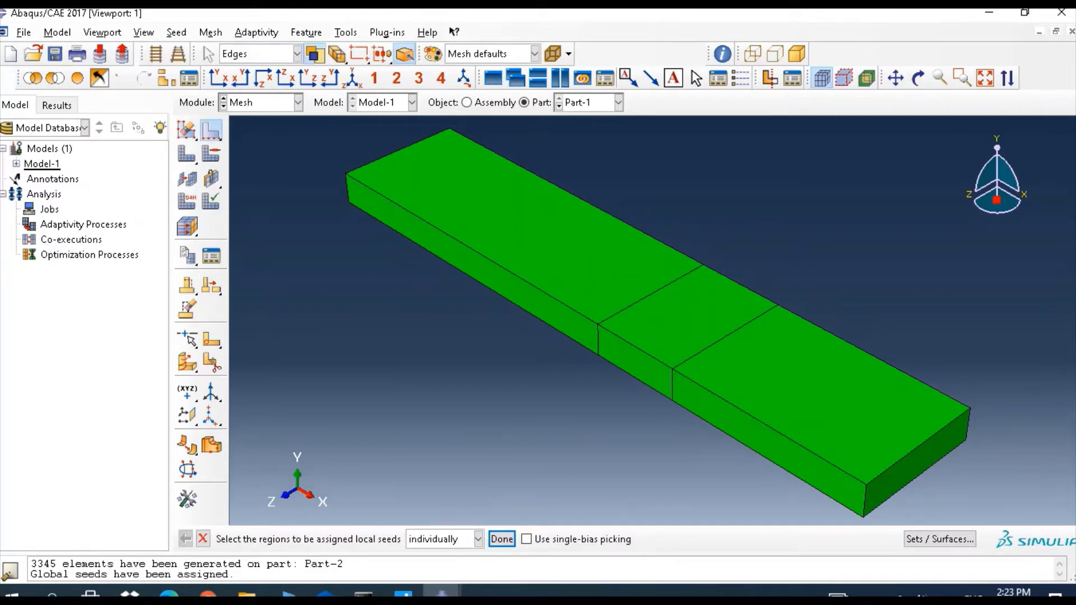
pyautogui.click(962, 78)
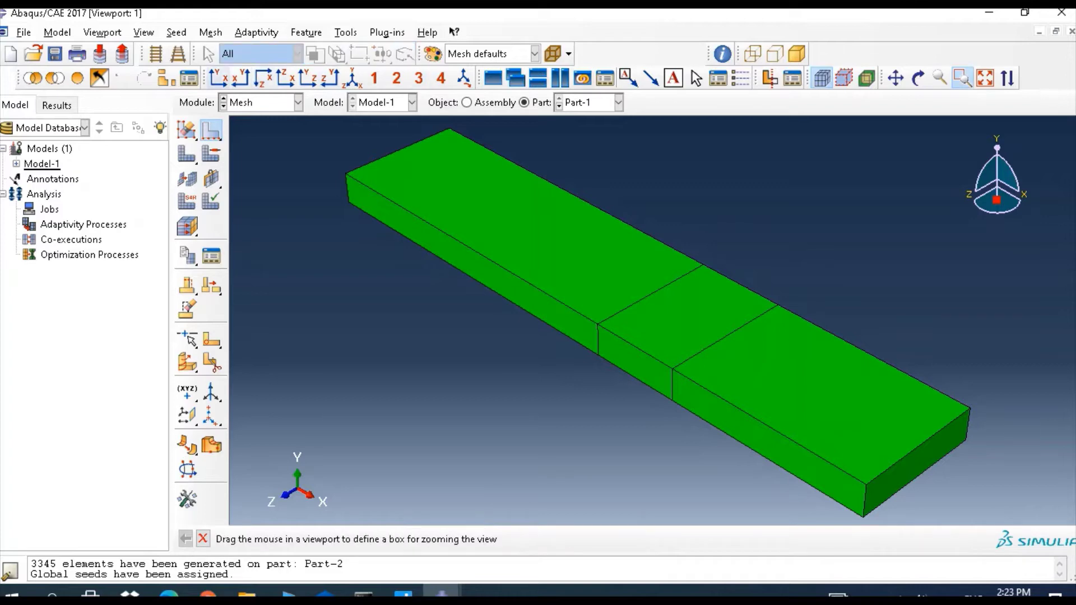
pyautogui.click(218, 78)
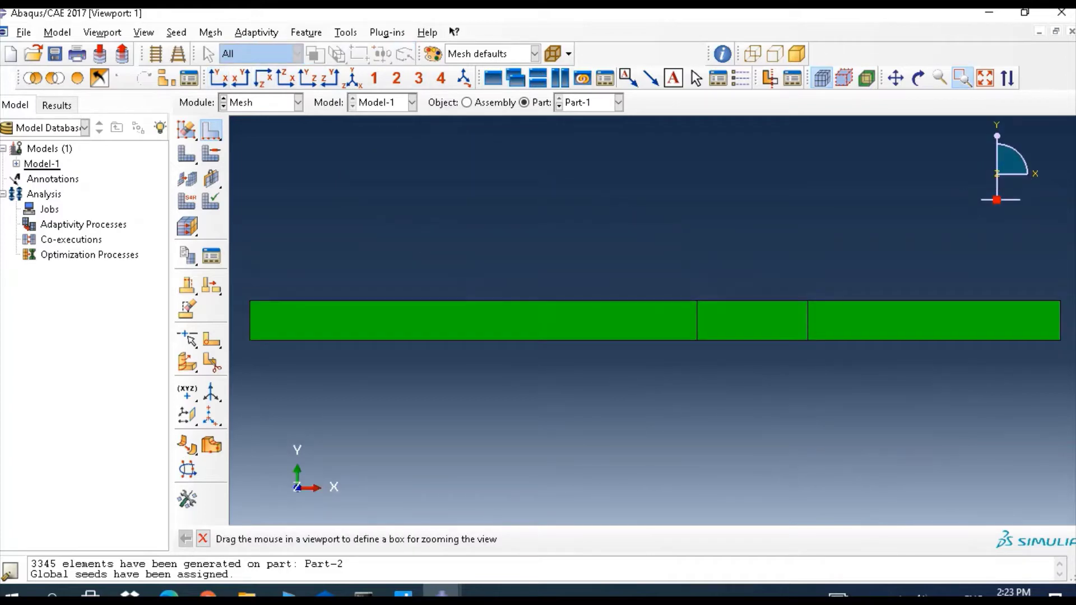
pyautogui.moveTo(680, 277); pyautogui.dragTo(818, 368)
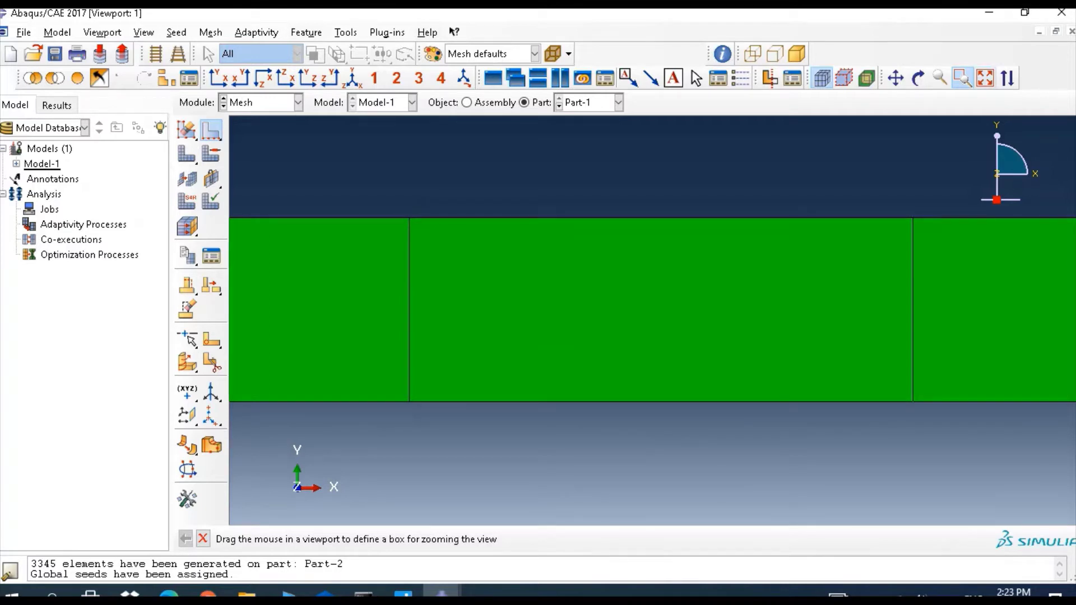
pyautogui.press('F6')
pyautogui.click(203, 539)
pyautogui.moveTo(689, 267); pyautogui.dragTo(817, 377)
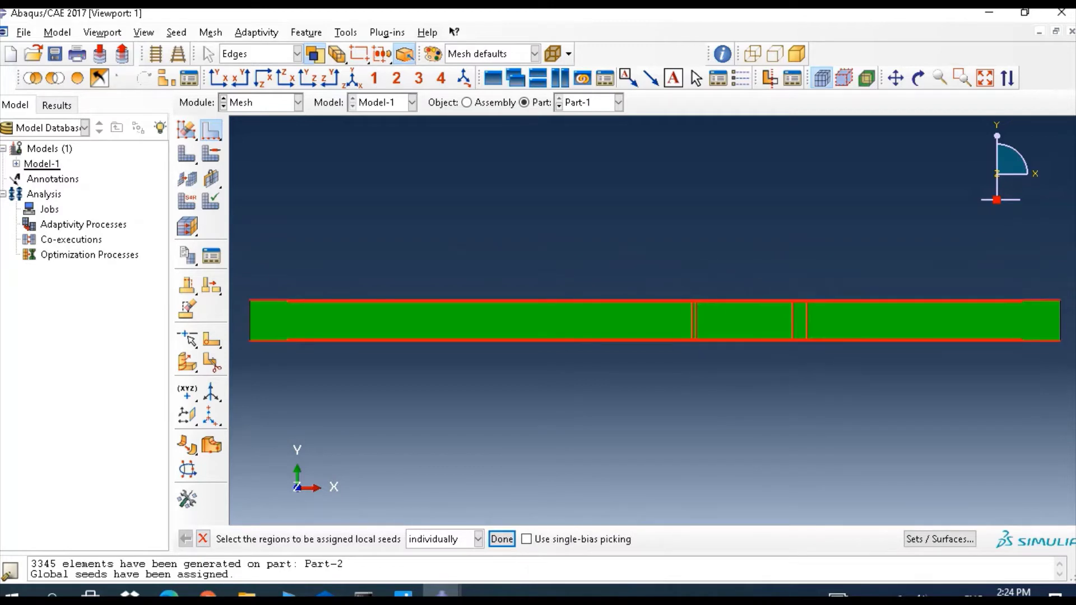
# Assign local seeds by size to the selected edges with an approximate element size of 0.2 and no bias
pyautogui.click(502, 539)
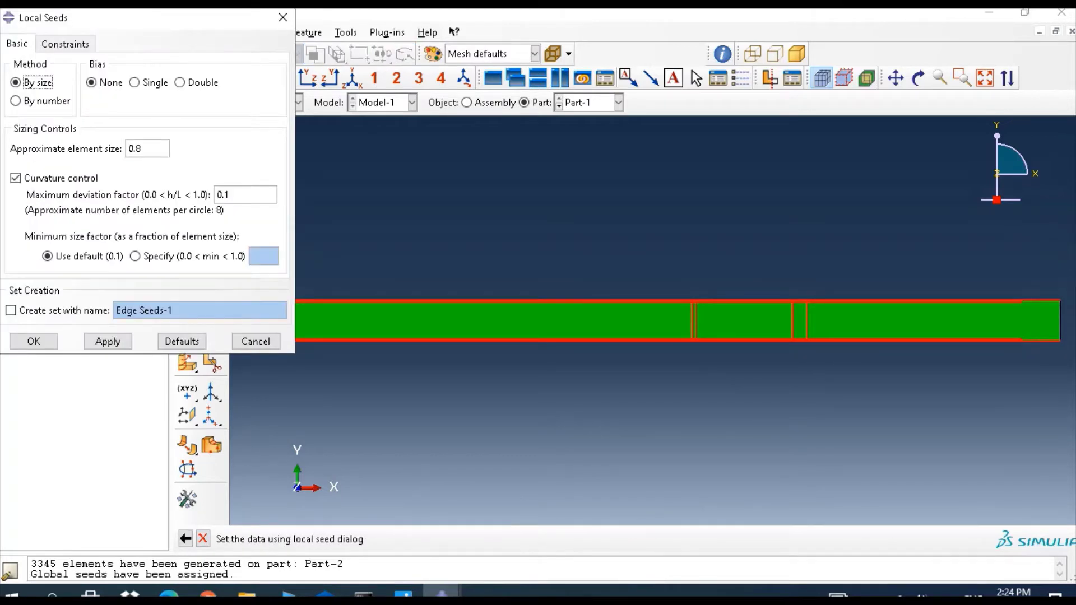
pyautogui.click(139, 149)
pyautogui.press('BackSpace')
pyautogui.write('.1')
pyautogui.press('BackSpace')
pyautogui.press('BackSpace')
pyautogui.press('BackSpace')
pyautogui.write('.2')
pyautogui.click(107, 341)
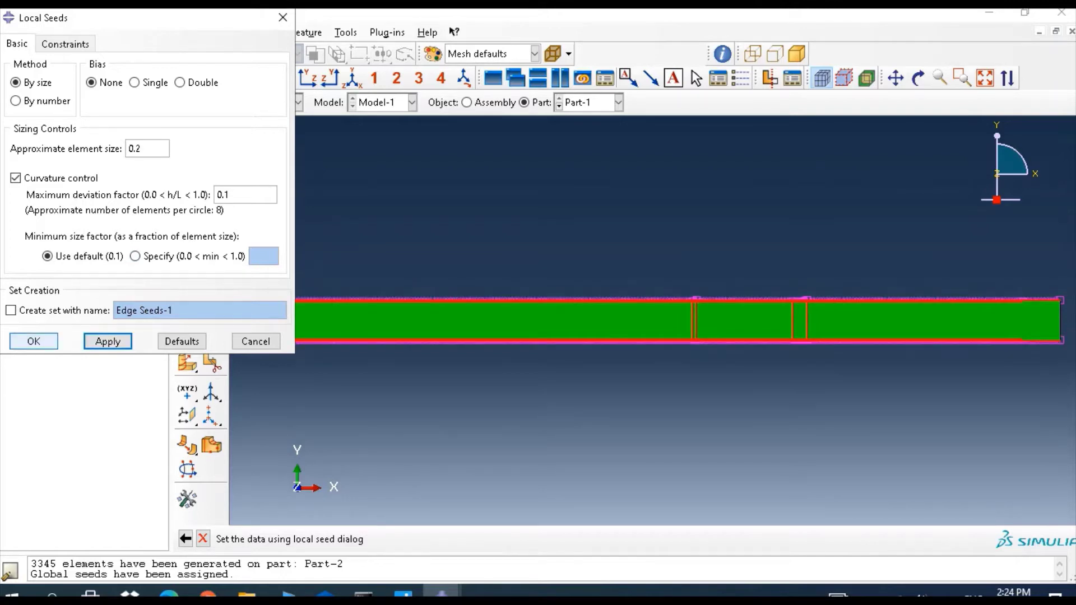
pyautogui.click(33, 342)
# Seed the edges of the plate's two outer sections by number with 30 elements and a single bias of ratio 5
pyautogui.moveTo(233, 246); pyautogui.dragTo(607, 380)
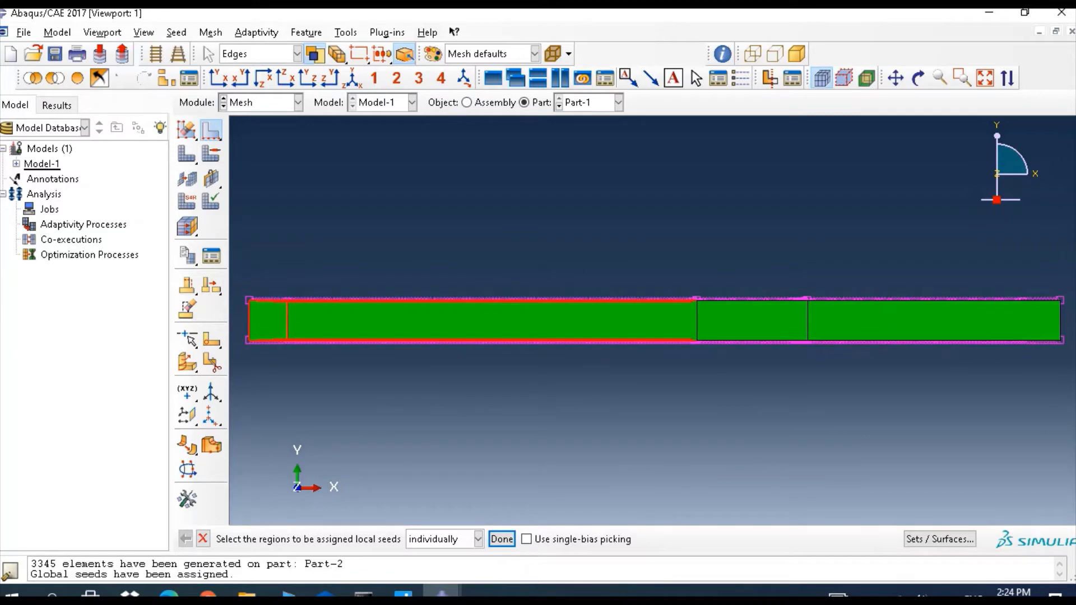
pyautogui.moveTo(930, 203); pyautogui.dragTo(1072, 427)
pyautogui.click(501, 539)
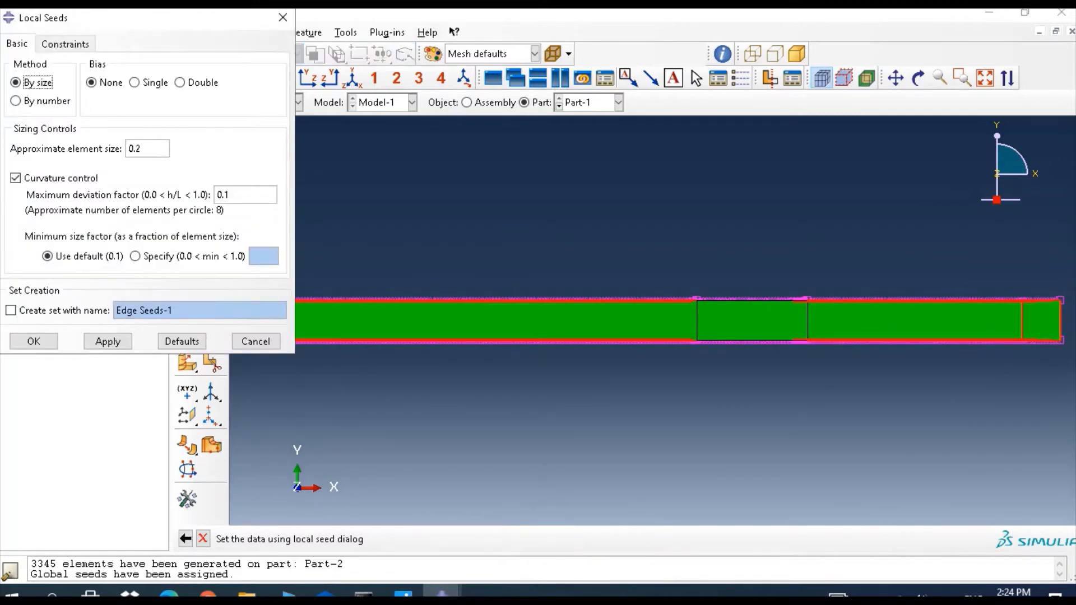
pyautogui.click(16, 101)
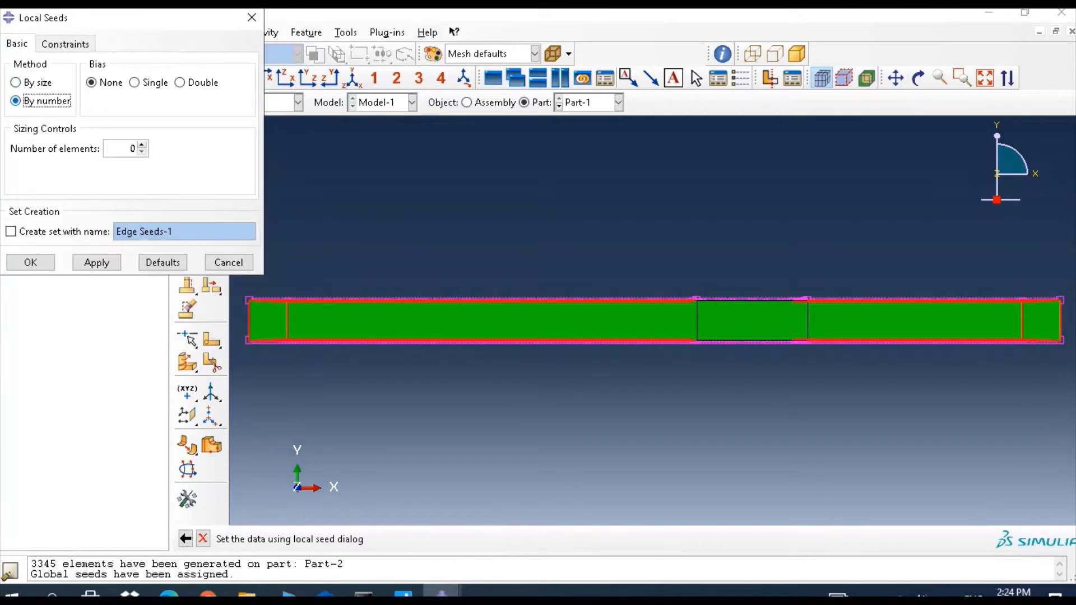
pyautogui.click(135, 83)
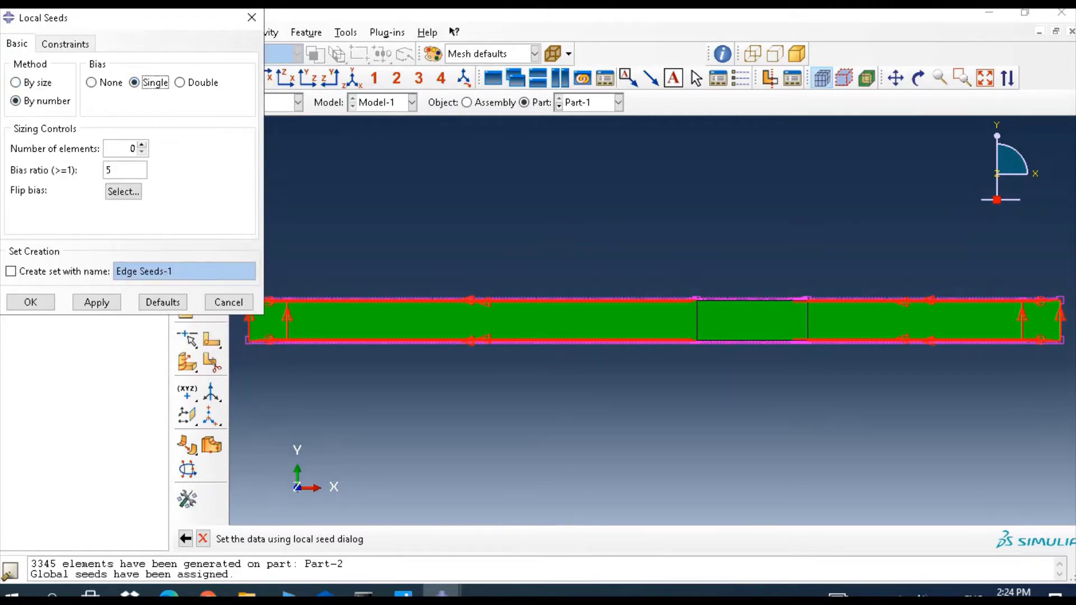
pyautogui.click(985, 78)
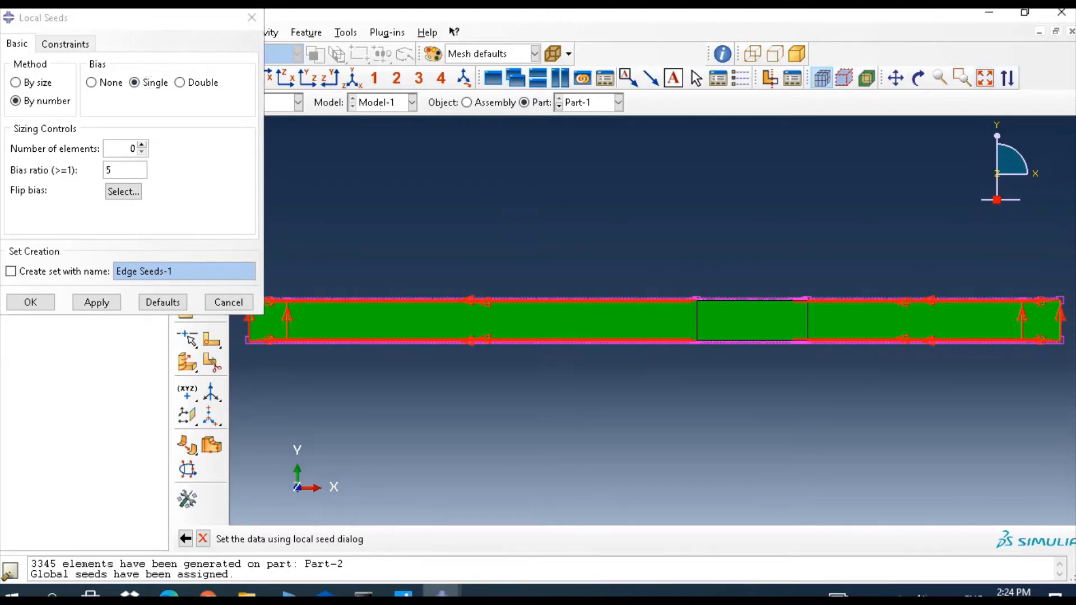
pyautogui.click(352, 78)
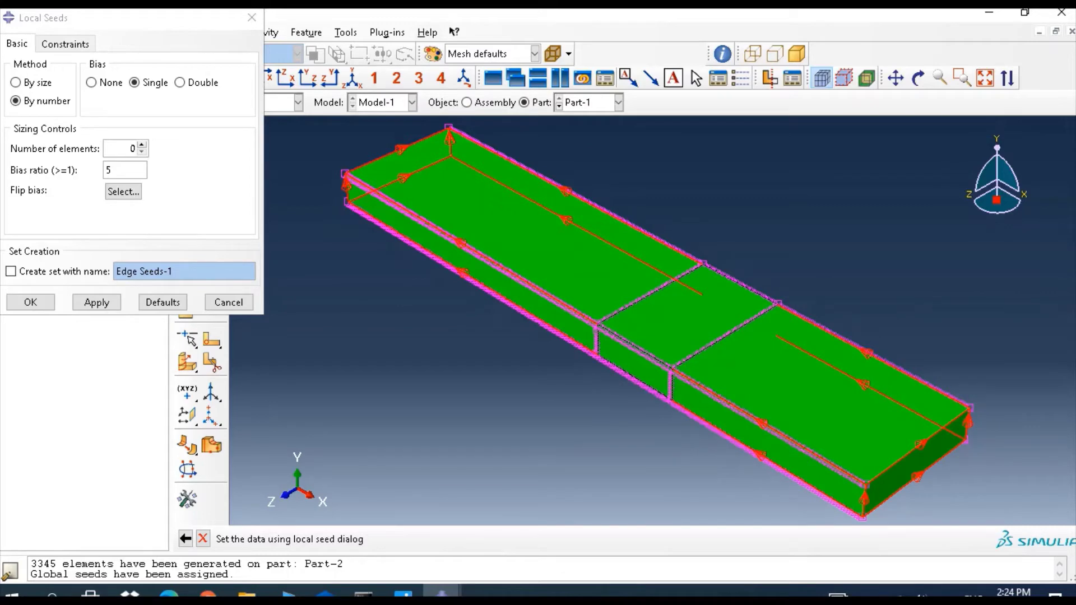
pyautogui.click(133, 148)
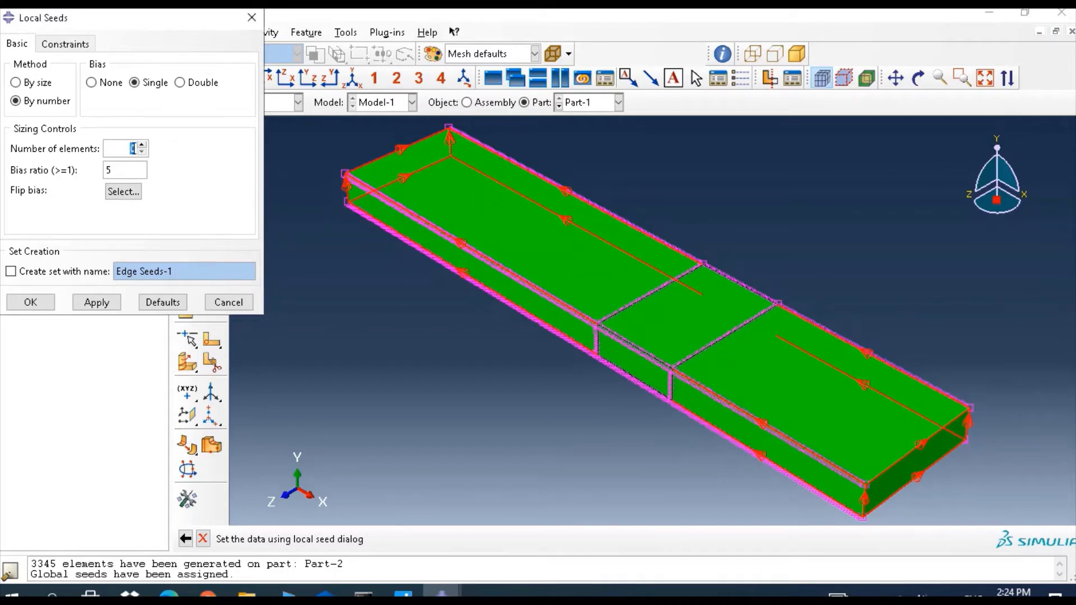
pyautogui.write('30')
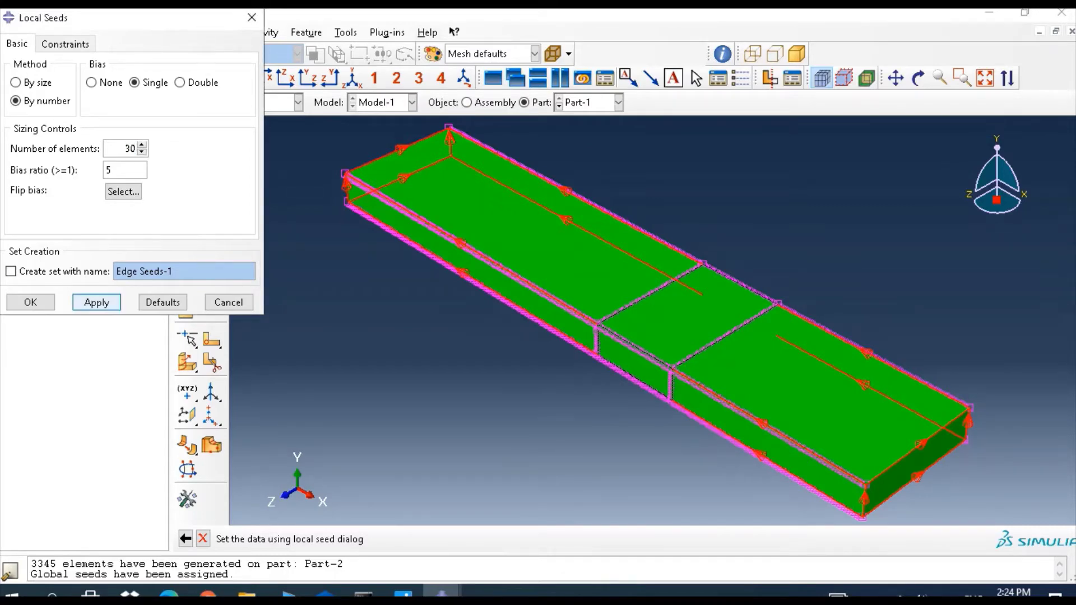
pyautogui.click(96, 302)
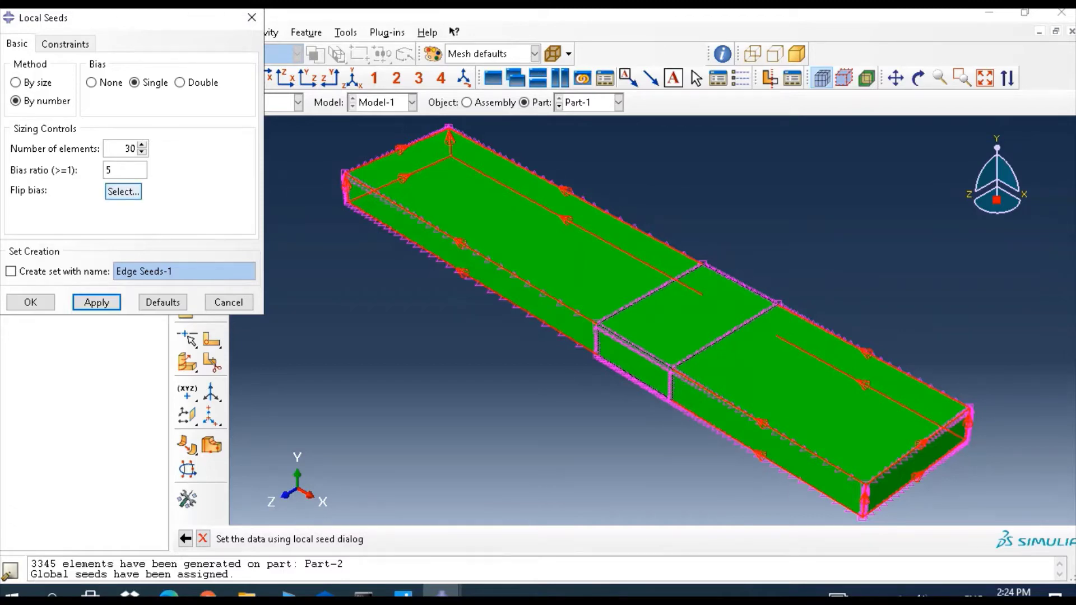
# Flip the bias direction on the lengthwise edges of the longer outer section and apply the local seeds
pyautogui.click(123, 191)
pyautogui.moveTo(575, 166); pyautogui.dragTo(476, 346)
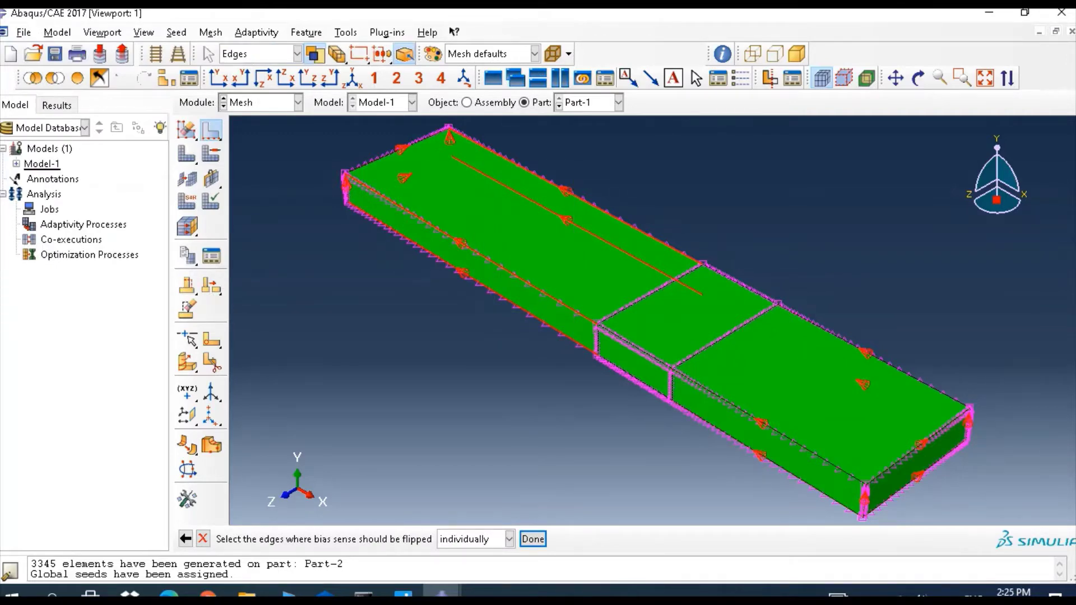
pyautogui.click(532, 539)
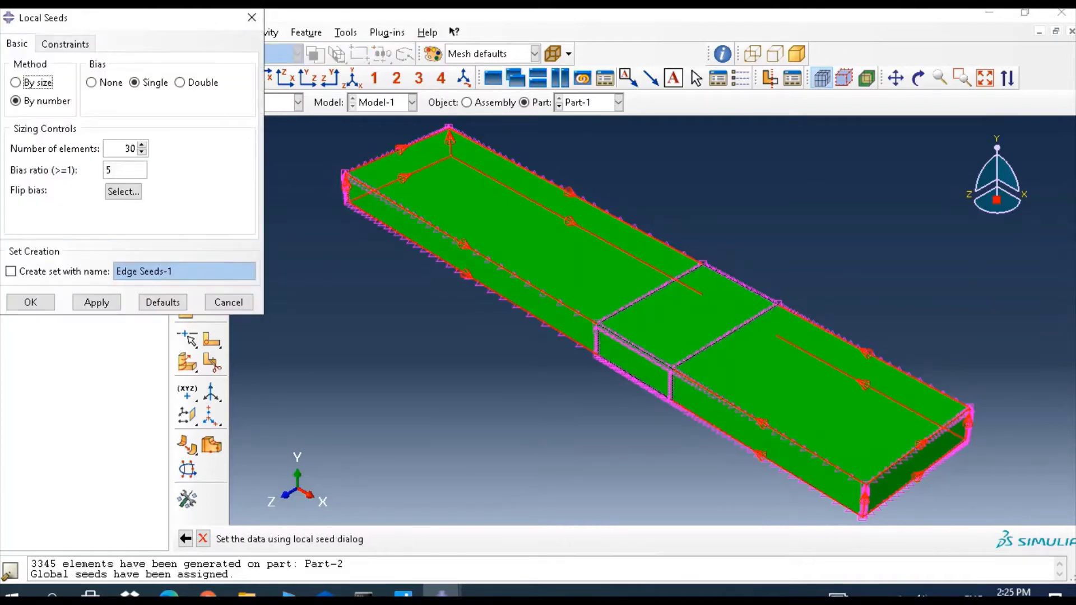
pyautogui.click(96, 302)
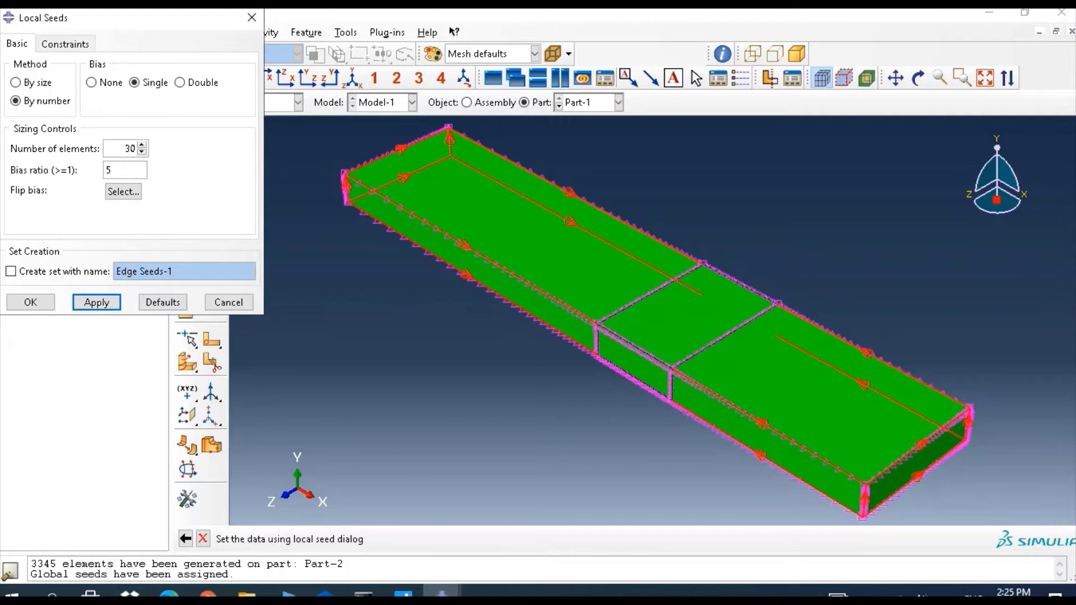
pyautogui.click(30, 302)
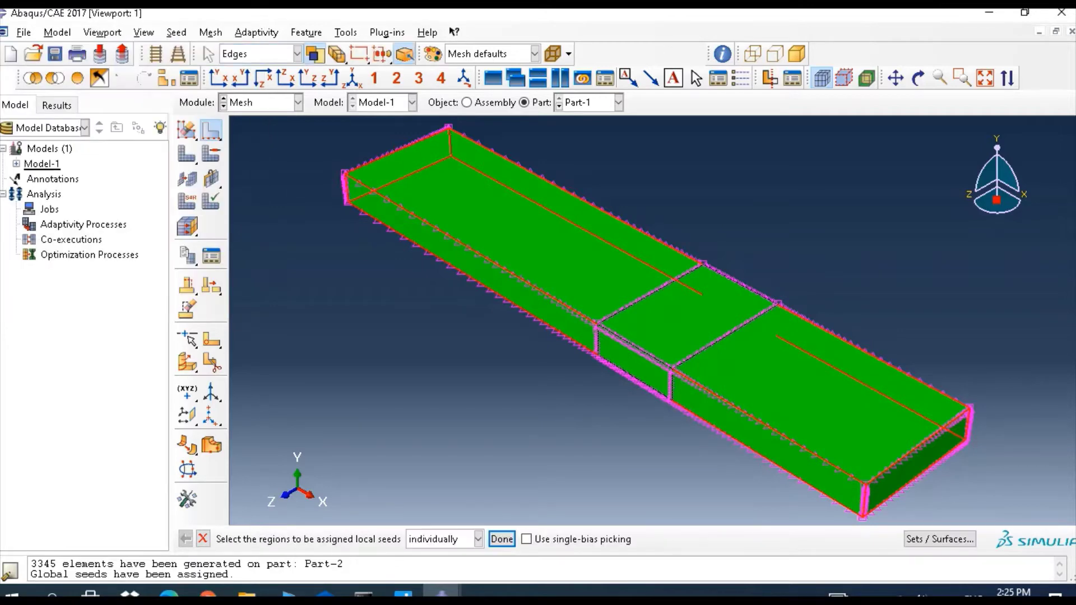
# Generate the mesh on Part-1 and delete that mesh again
pyautogui.click(187, 153)
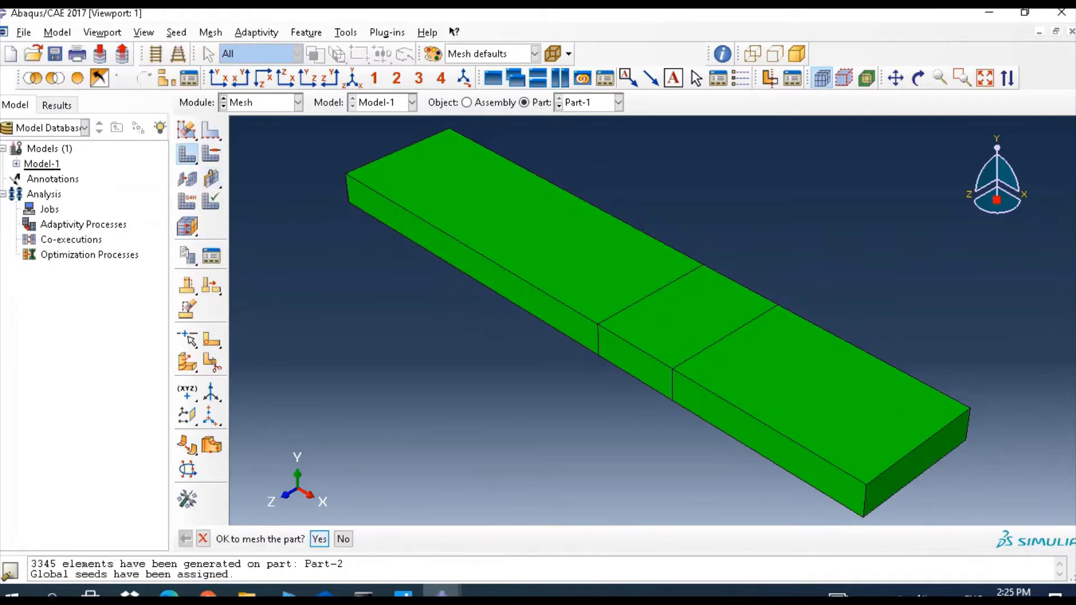
pyautogui.click(318, 538)
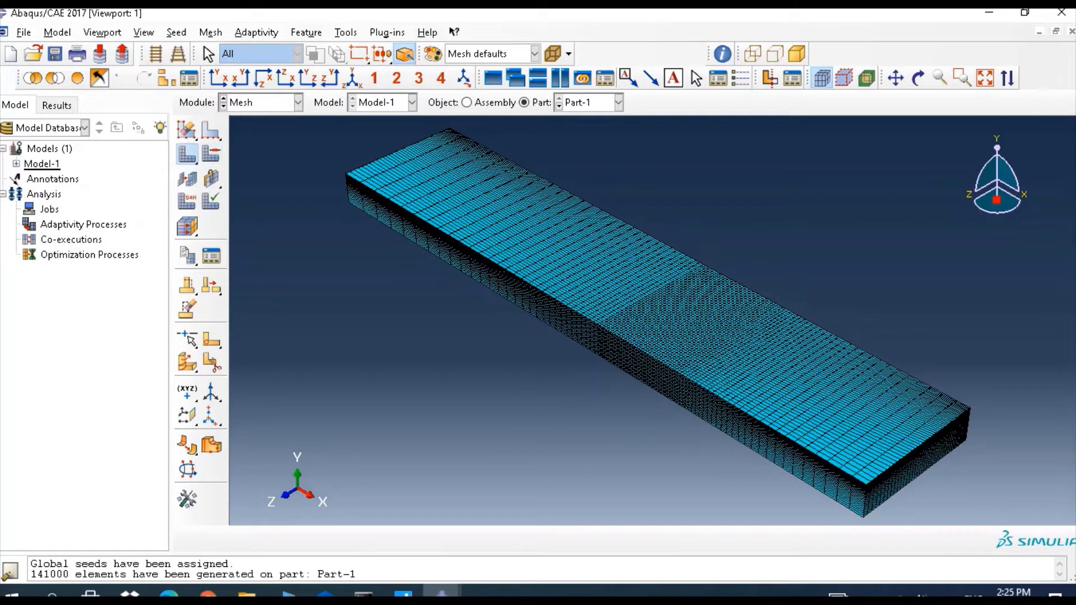
pyautogui.click(186, 153)
pyautogui.click(259, 156)
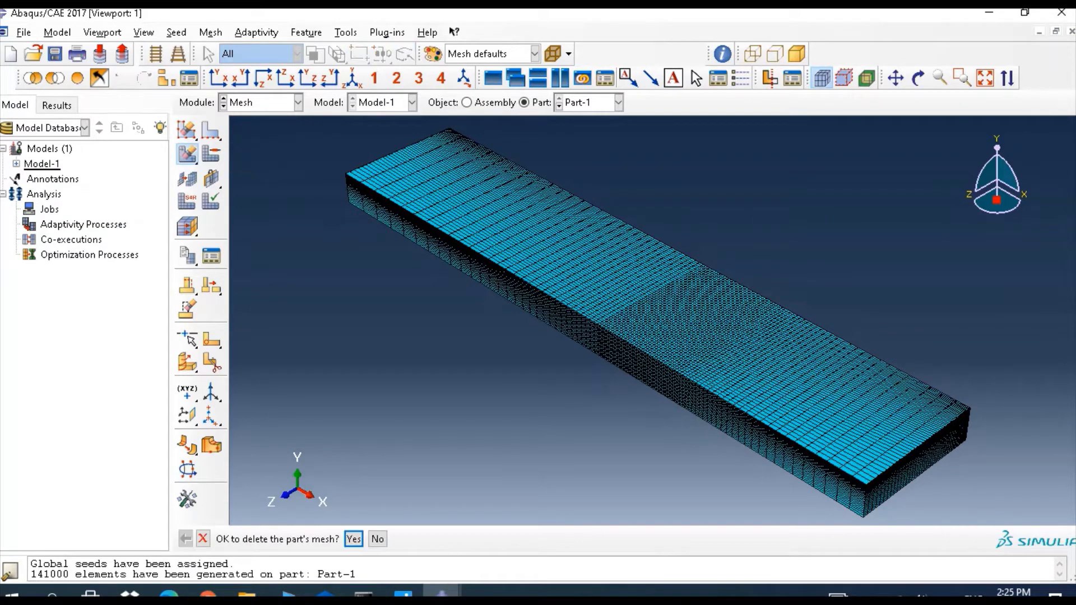
pyautogui.click(354, 539)
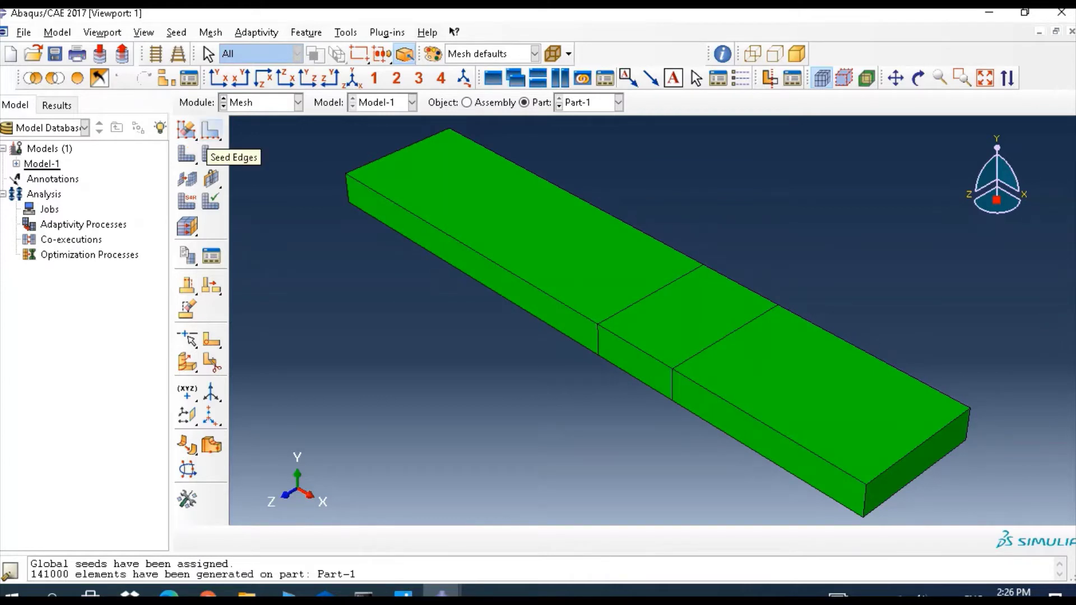
# Seed the end-face edges of the plate's shorter outer section by size with an approximate element size of 1
pyautogui.moveTo(207, 149); pyautogui.dragTo(207, 152)
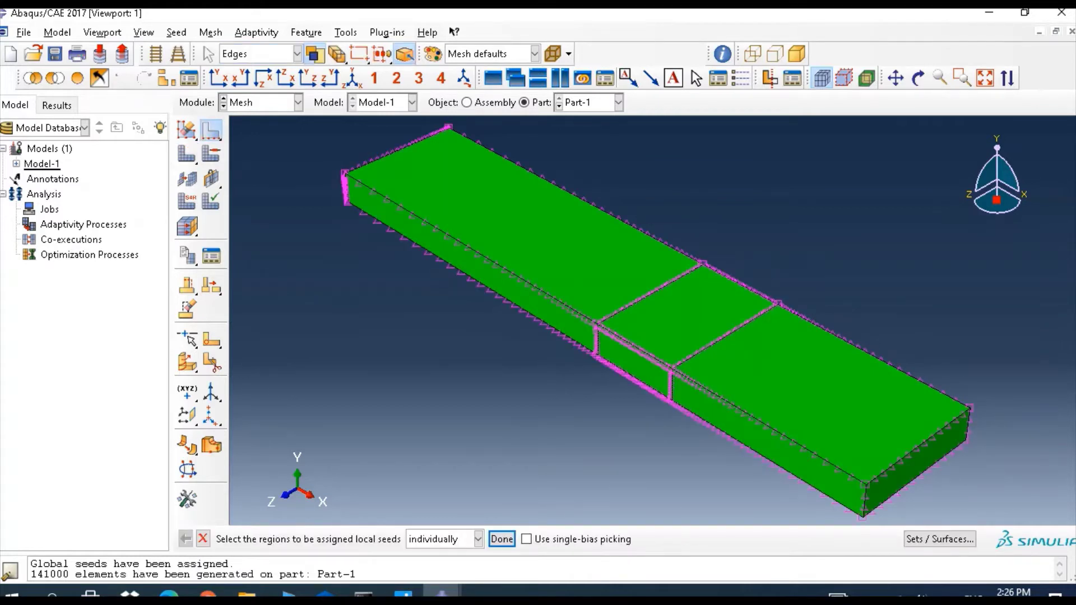
pyautogui.click(928, 474)
pyautogui.keyDown('shift'); pyautogui.click(967, 424); pyautogui.keyUp('shift')
pyautogui.keyDown('shift'); pyautogui.click(864, 499); pyautogui.keyUp('shift')
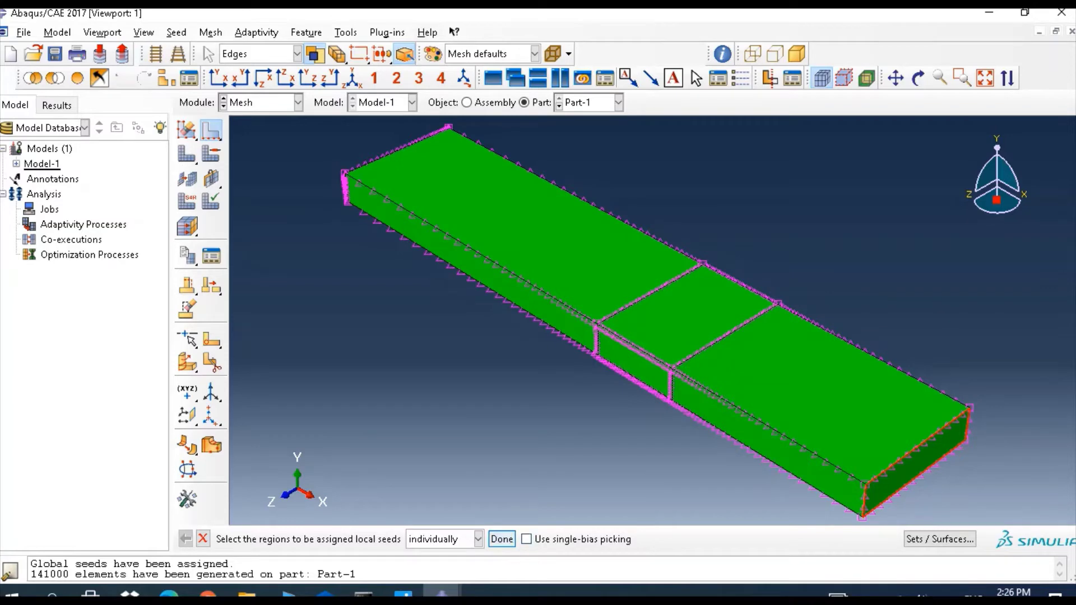
pyautogui.click(501, 539)
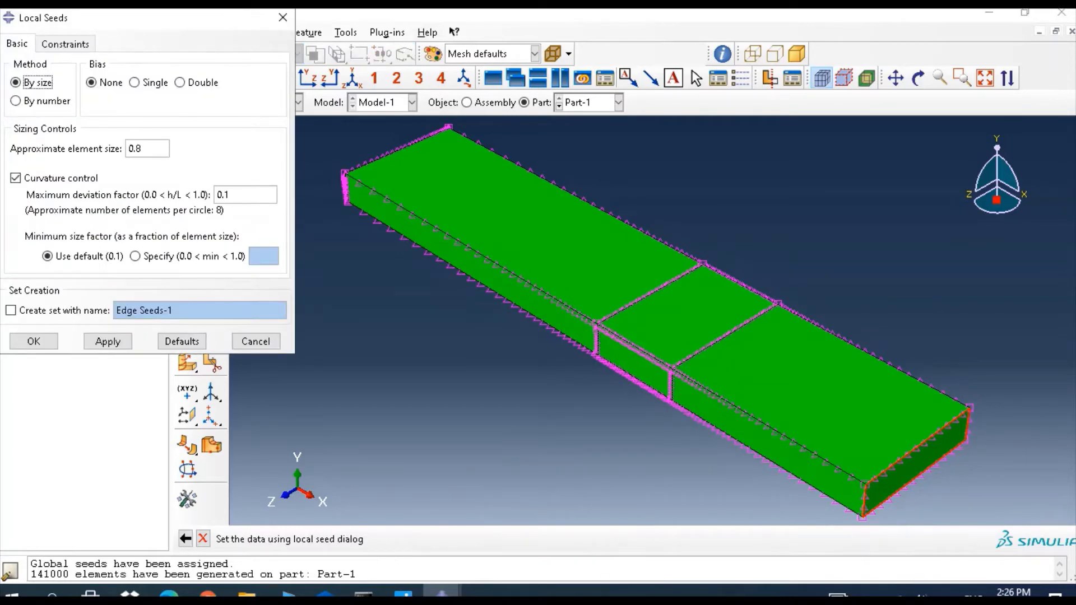
pyautogui.click(142, 148)
pyautogui.doubleClick(140, 148)
pyautogui.write('1')
pyautogui.click(108, 341)
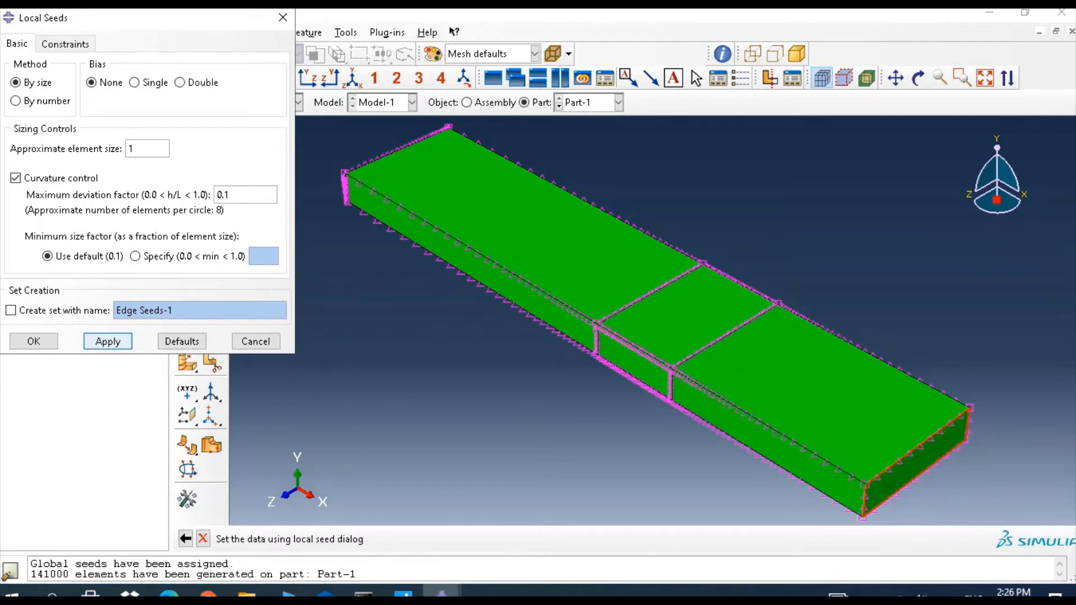
pyautogui.click(34, 341)
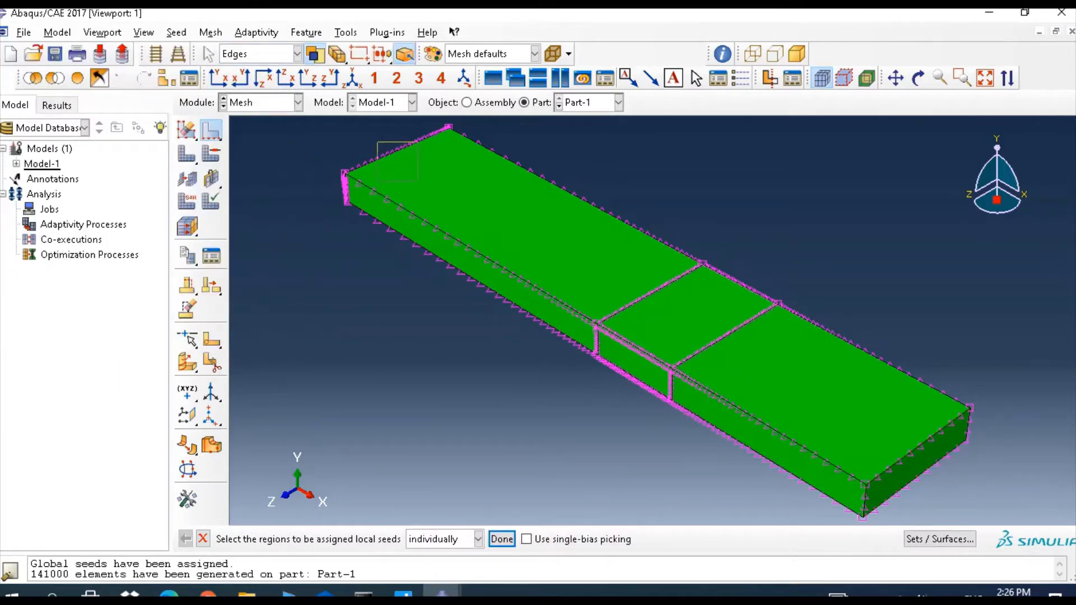
# Seed the end-face edges of the plate's longer outer section by size with no bias and an approximate element size of 1
pyautogui.click(399, 179)
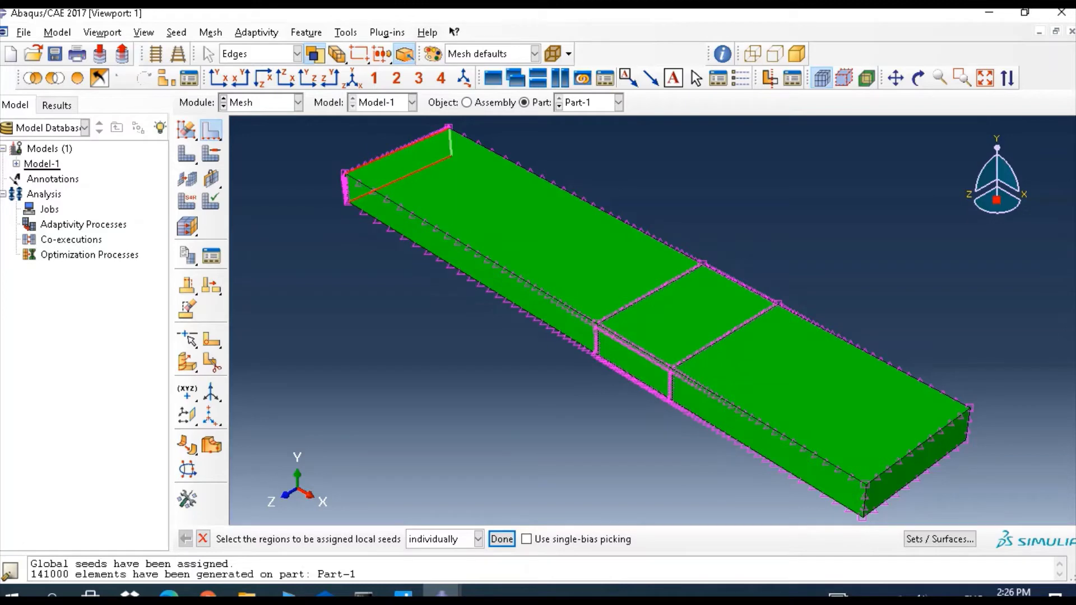
pyautogui.keyDown('shift'); pyautogui.click(451, 144); pyautogui.keyUp('shift')
pyautogui.click(502, 538)
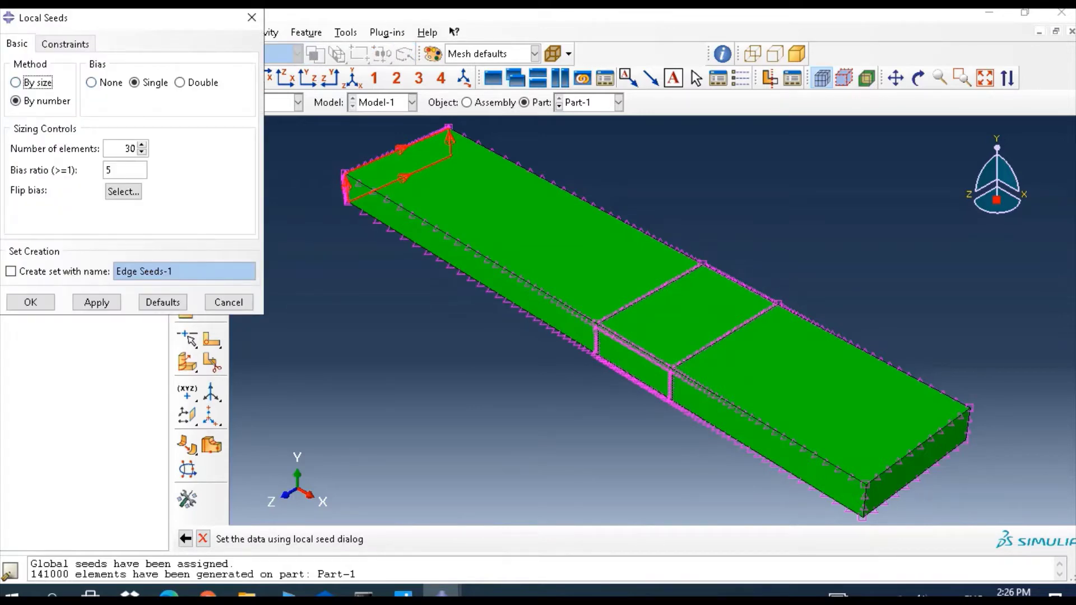
pyautogui.click(91, 83)
pyautogui.click(16, 82)
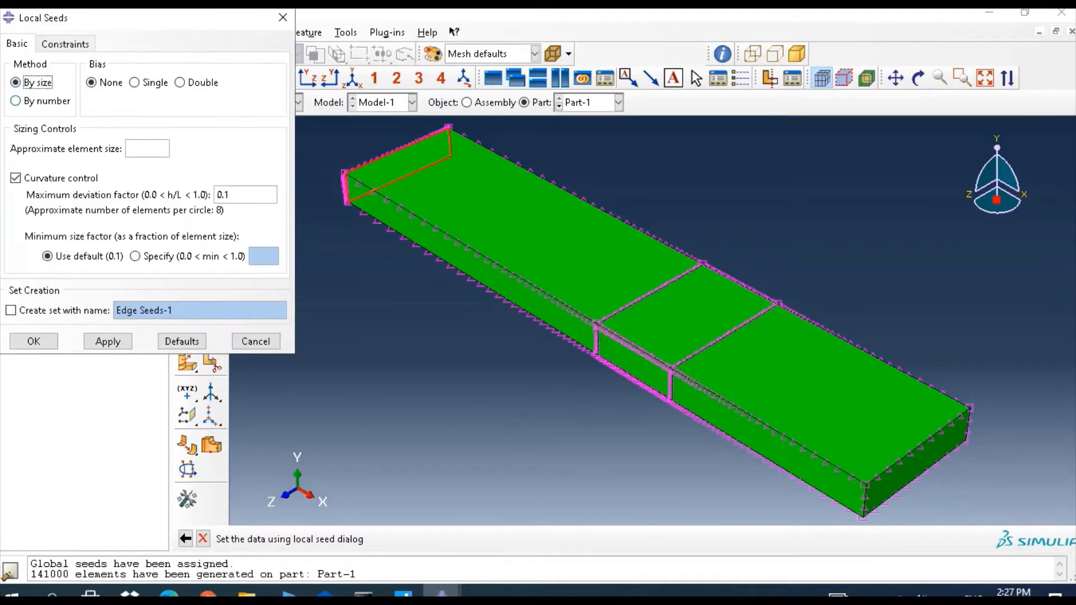
pyautogui.click(147, 149)
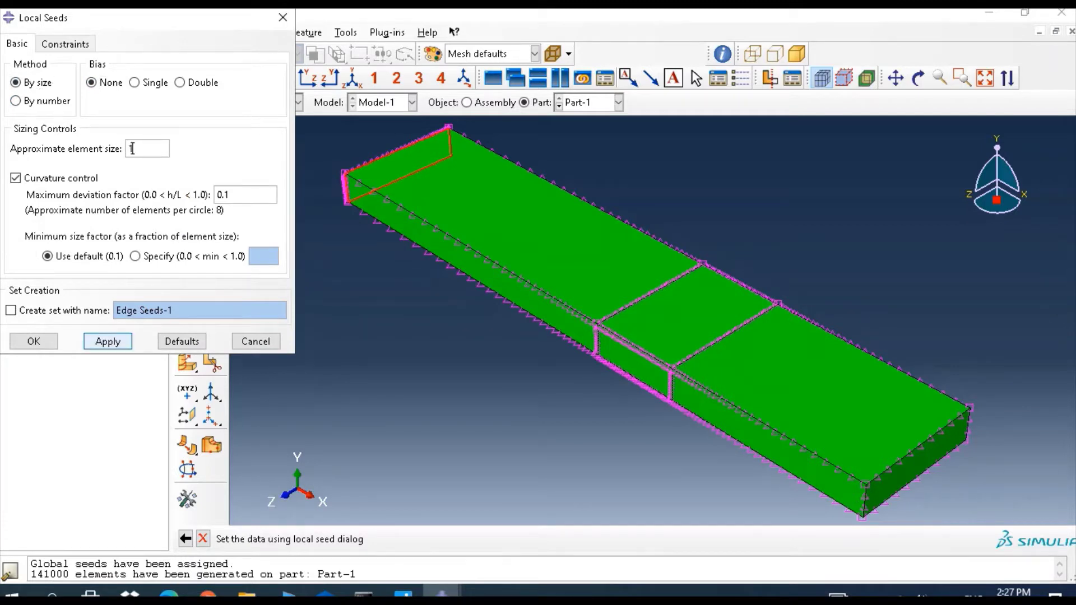
pyautogui.click(108, 341)
pyautogui.click(33, 342)
pyautogui.click(34, 341)
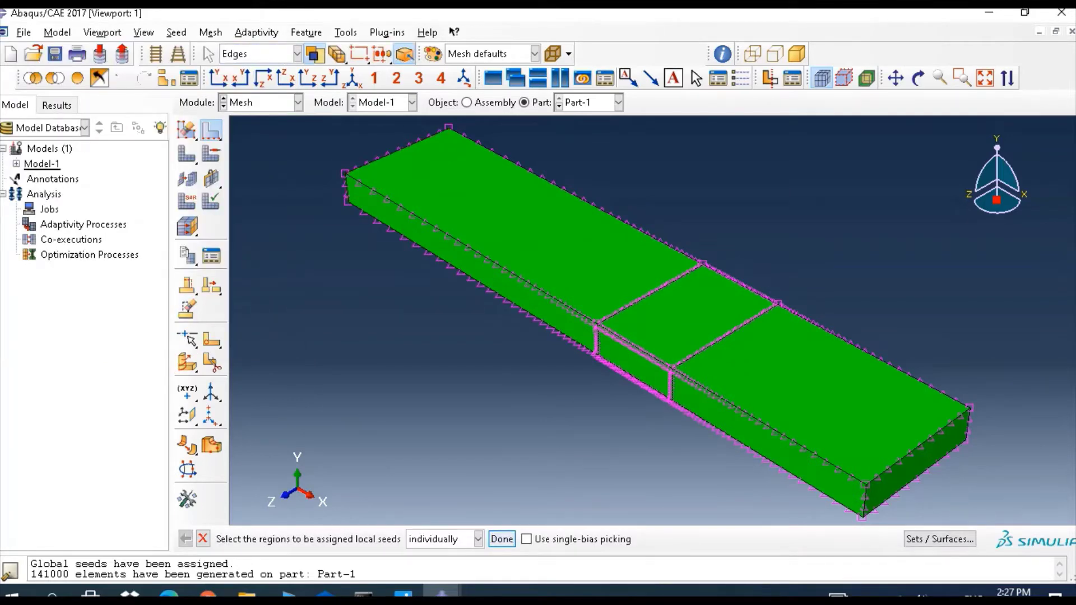
pyautogui.press('Escape')
# Assign the Sweep technique with Hex elements to all cells of the plate and generate the mesh on Part-1
pyautogui.click(210, 154)
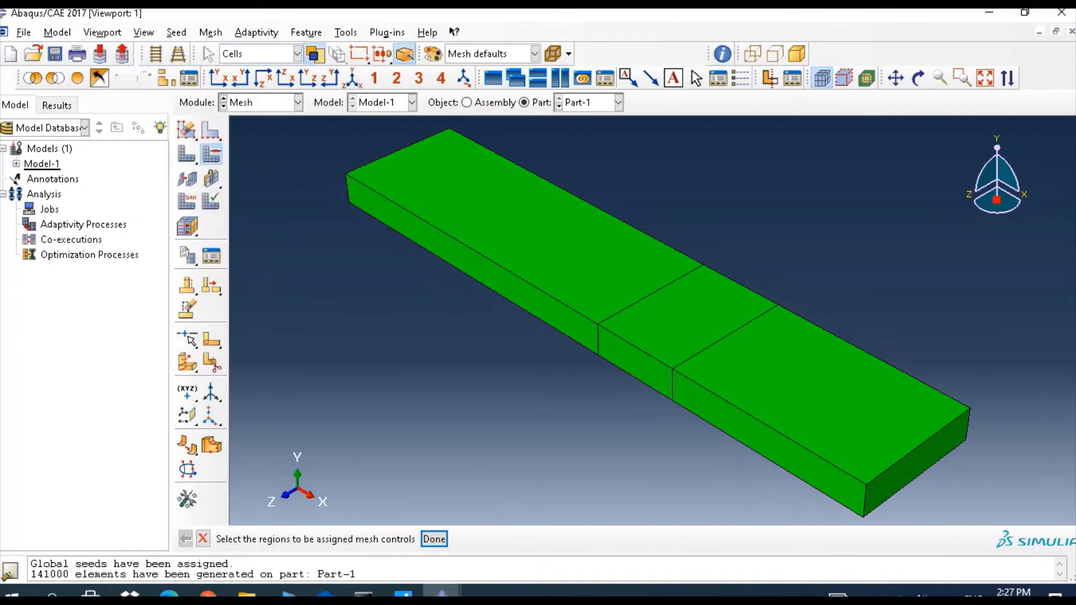
pyautogui.moveTo(311, 130); pyautogui.dragTo(1038, 526)
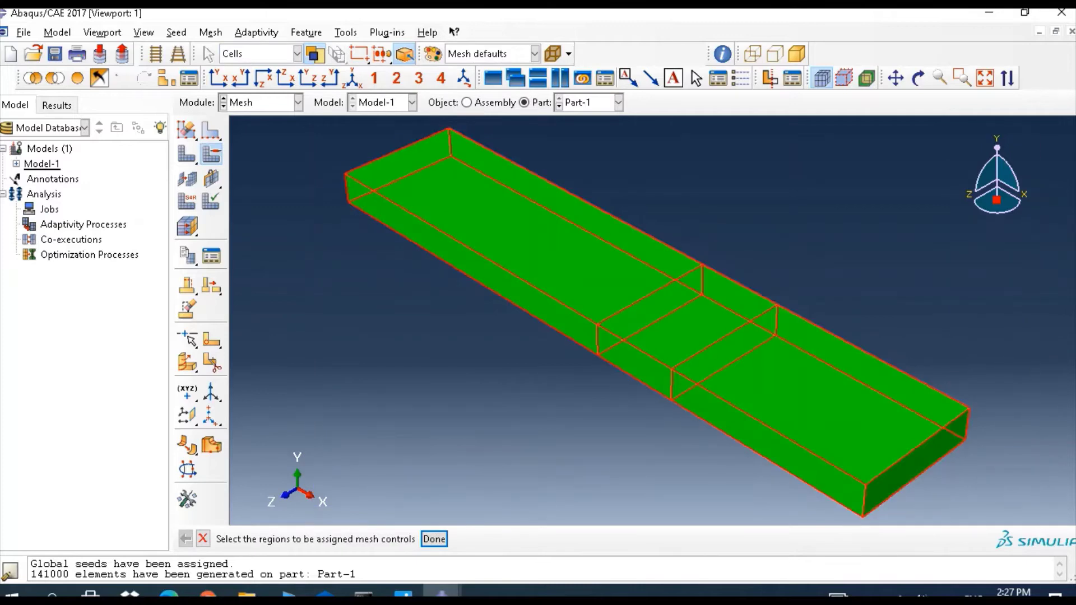
pyautogui.press('Return')
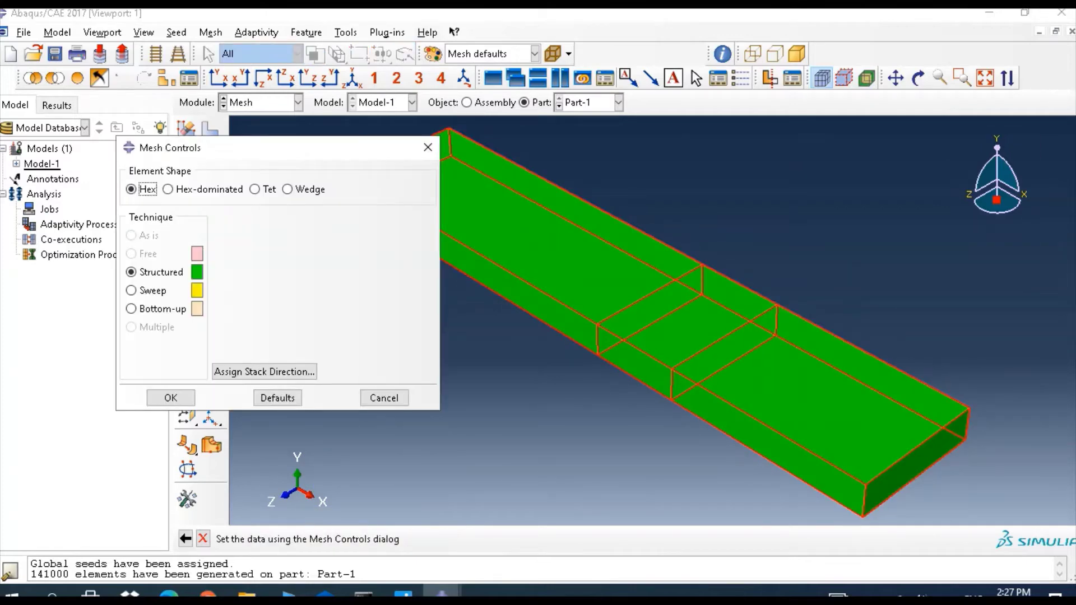
pyautogui.click(131, 290)
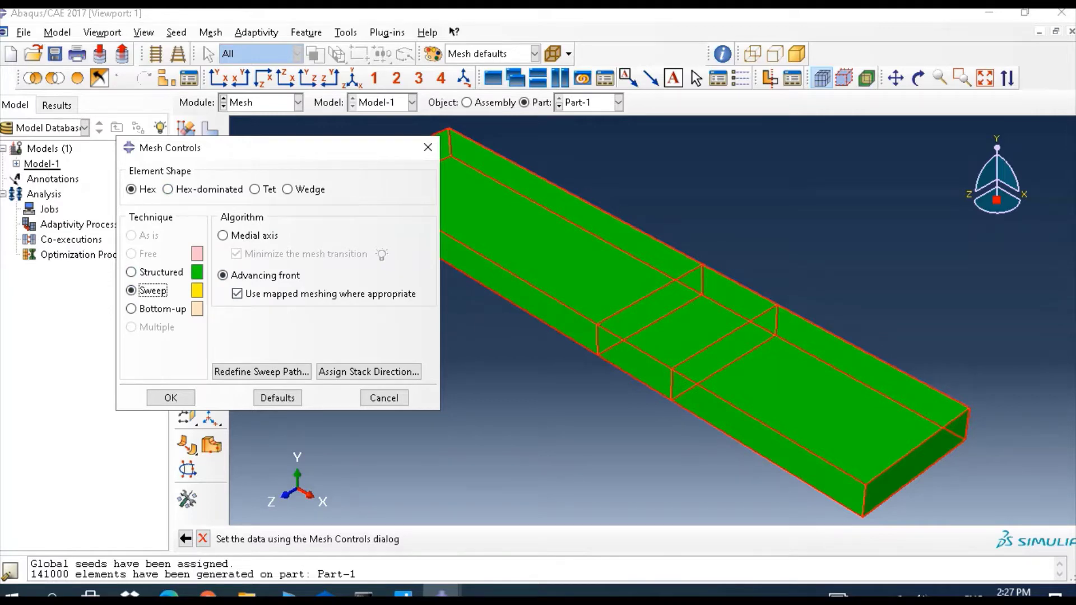
pyautogui.click(171, 398)
pyautogui.press('Return')
pyautogui.click(186, 154)
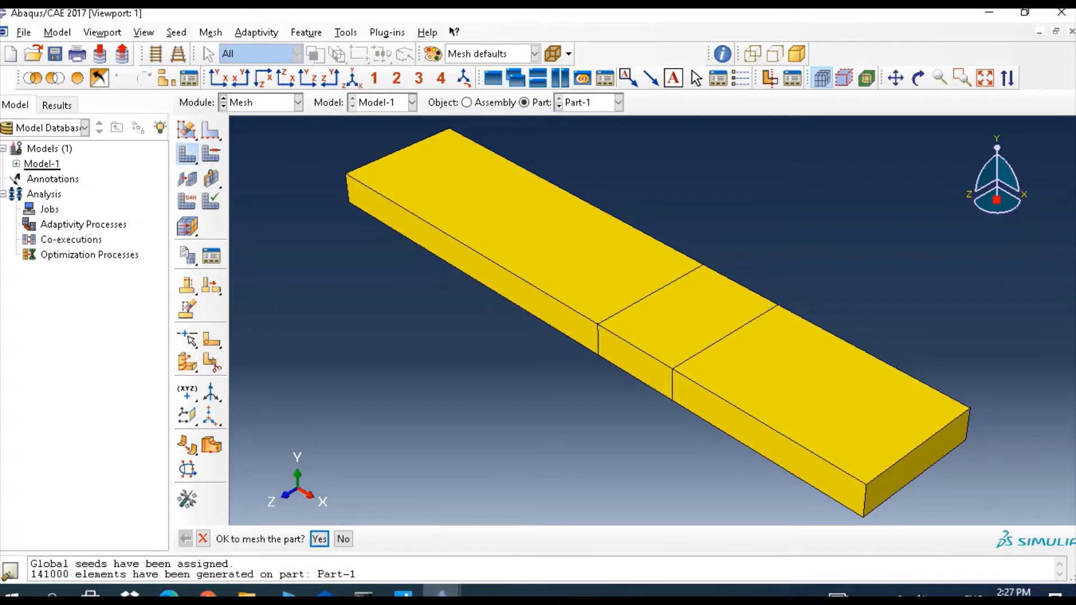
pyautogui.click(319, 538)
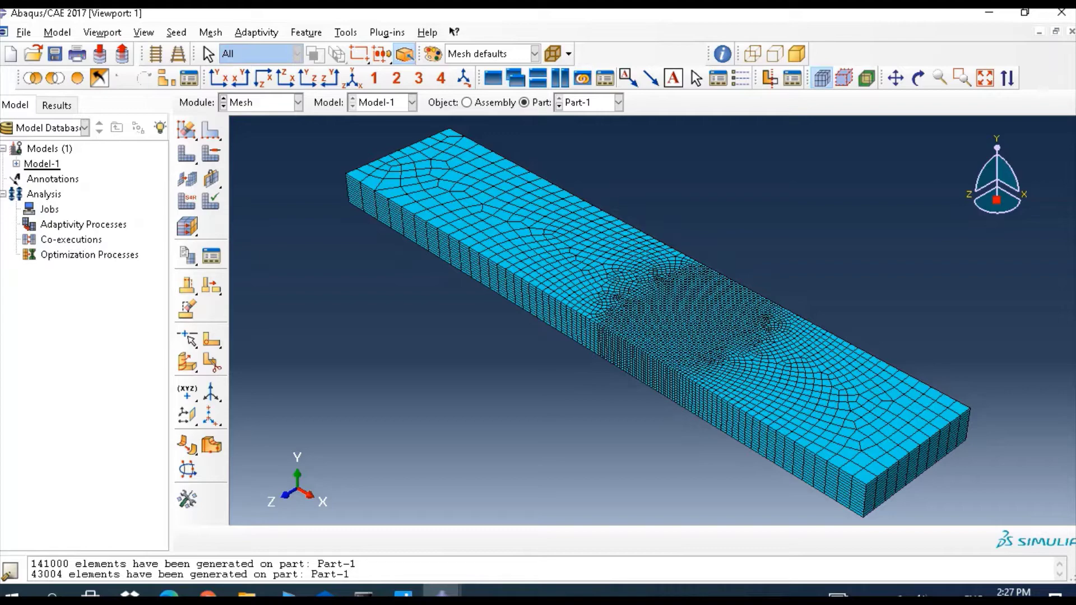
# Examine the plate's mesh up close in the middle section and its transition to the outer sections
pyautogui.click(918, 78)
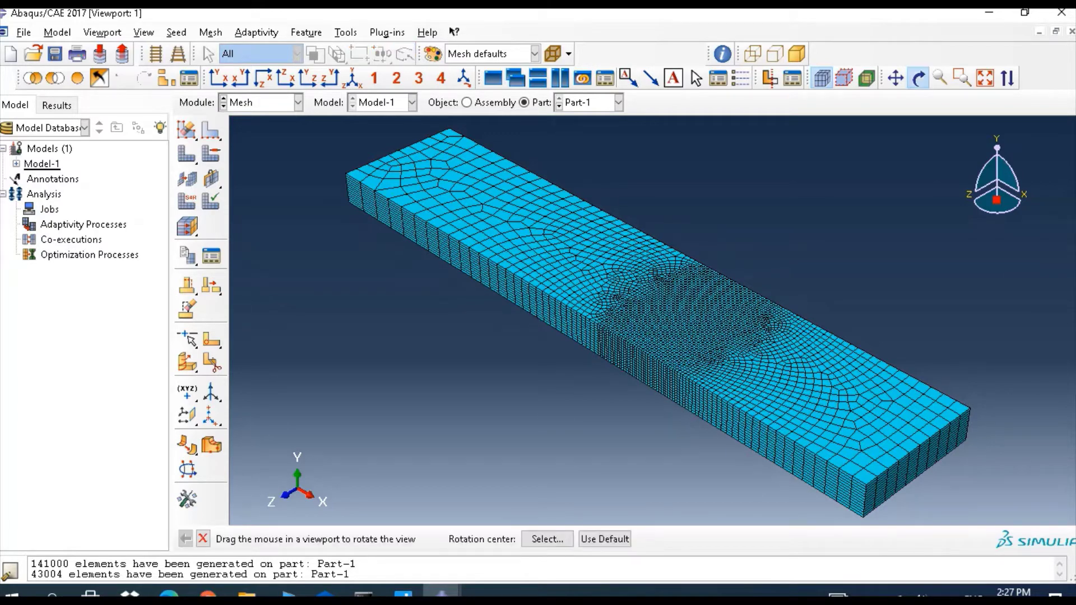
pyautogui.moveTo(714, 400); pyautogui.dragTo(768, 405)
pyautogui.click(962, 78)
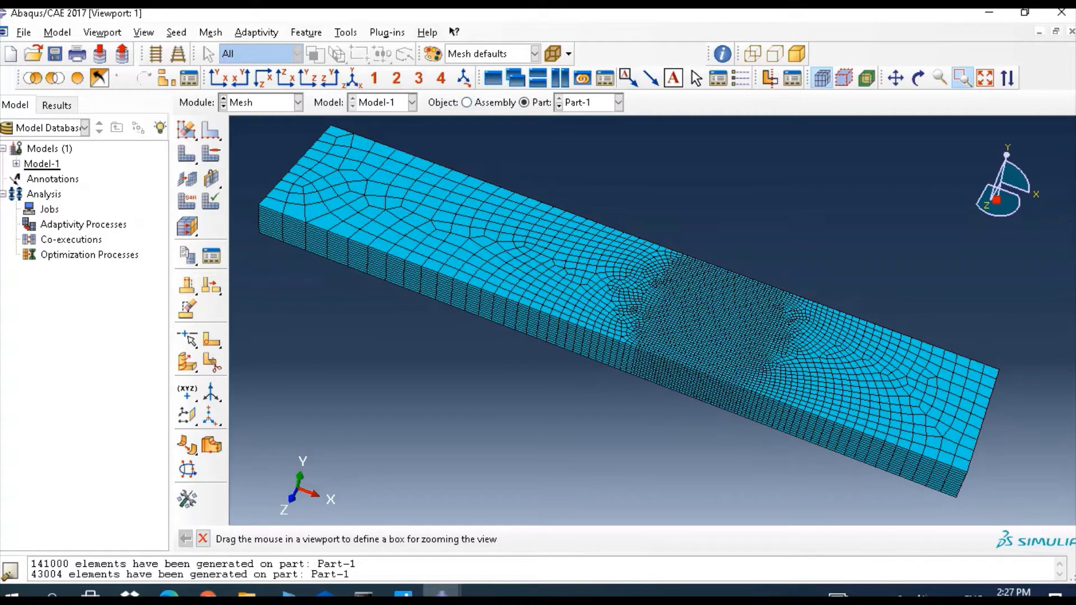
pyautogui.moveTo(755, 379); pyautogui.dragTo(791, 381)
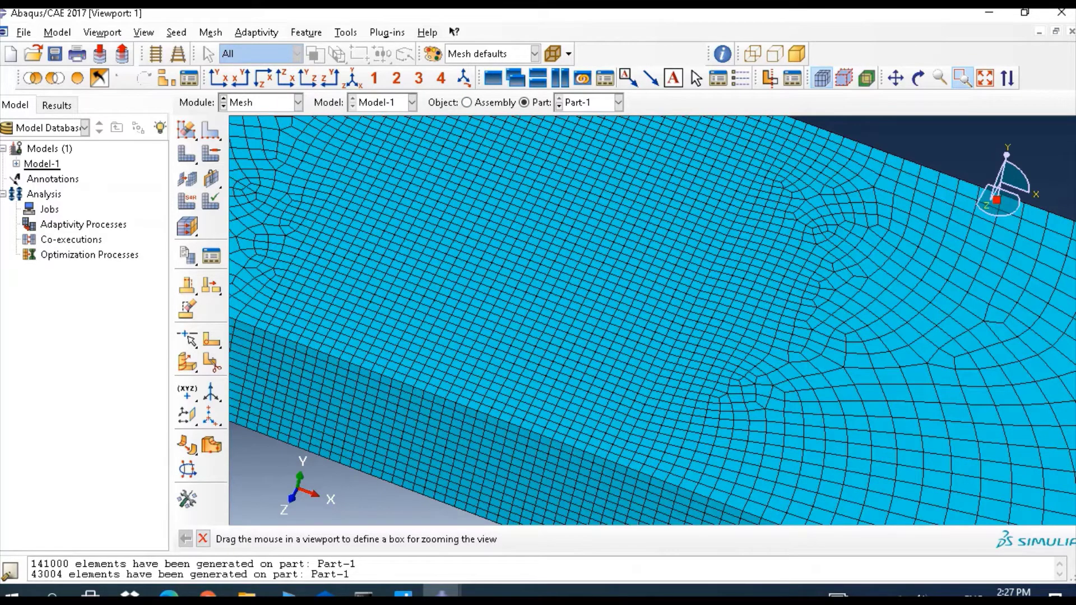
pyautogui.moveTo(289, 246); pyautogui.dragTo(700, 381)
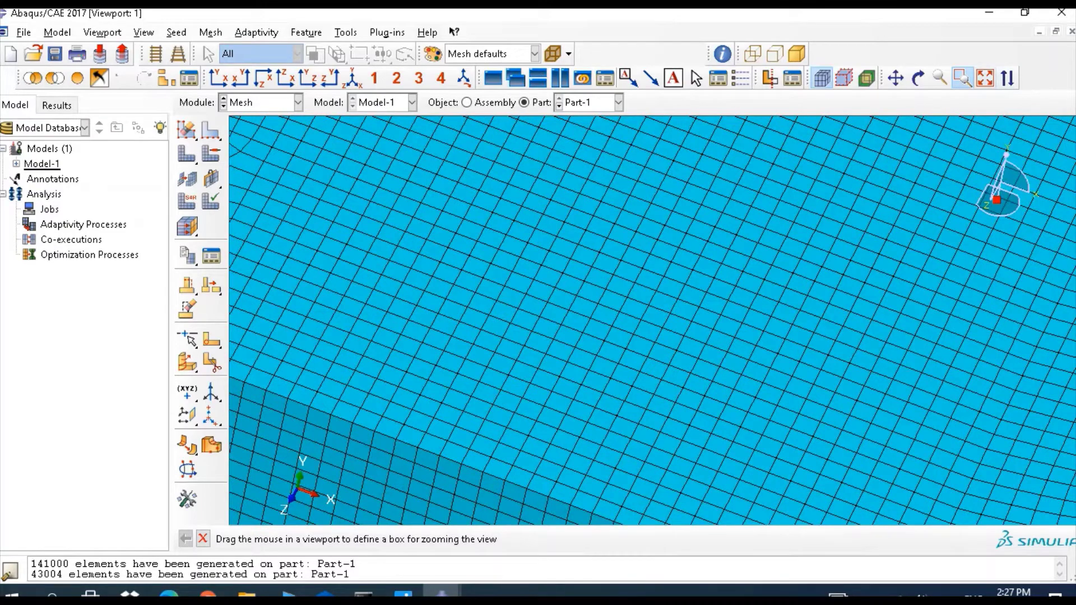
pyautogui.click(985, 78)
pyautogui.moveTo(951, 361); pyautogui.dragTo(1010, 463)
pyautogui.click(986, 77)
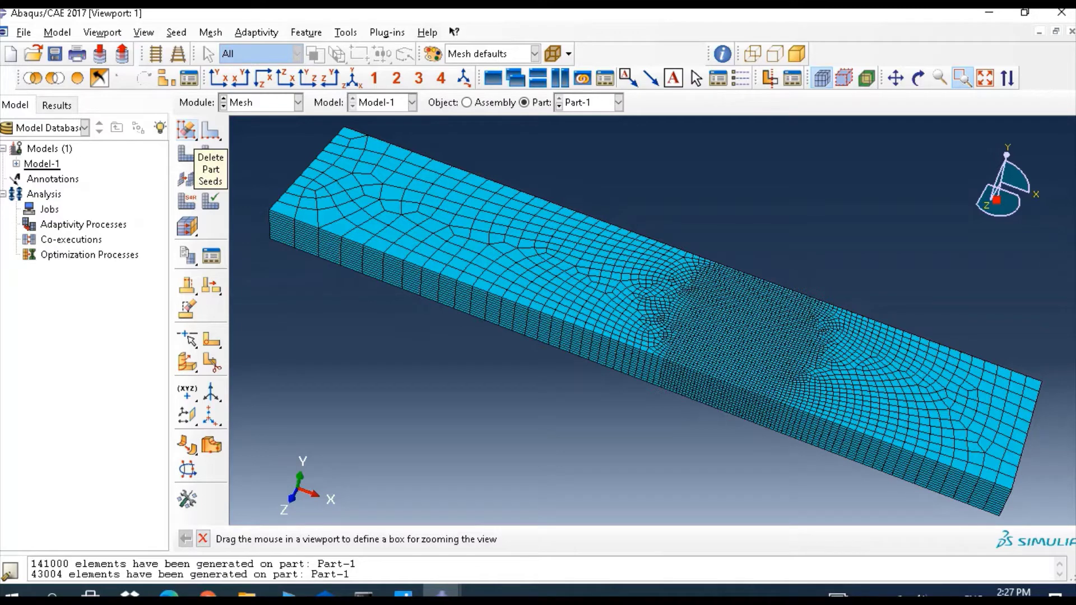
# Switch to the Interaction module
pyautogui.click(297, 101)
pyautogui.click(253, 180)
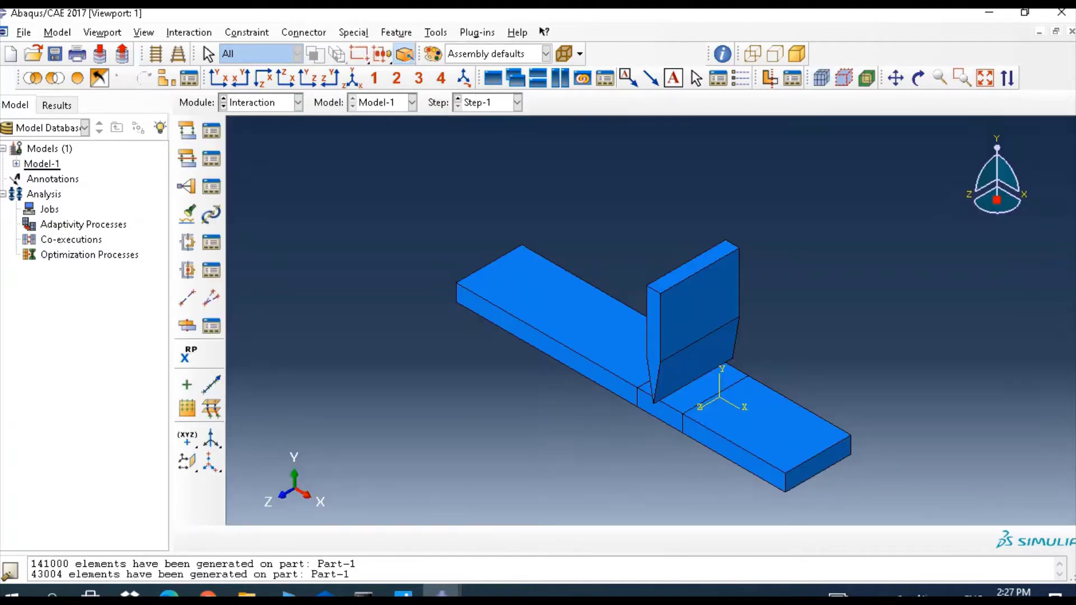
pyautogui.click(298, 102)
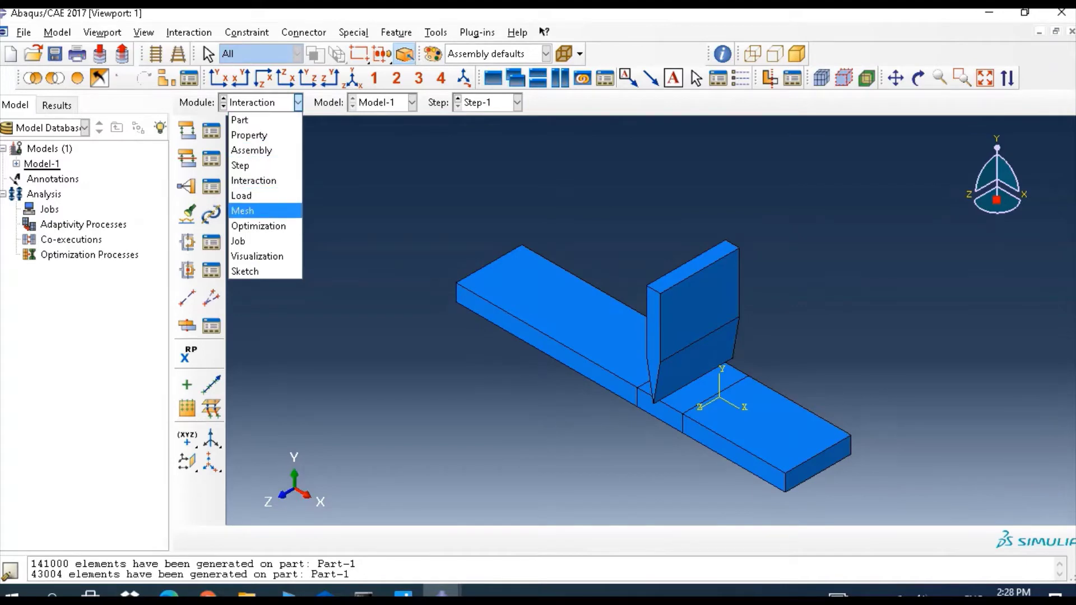
pyautogui.click(253, 180)
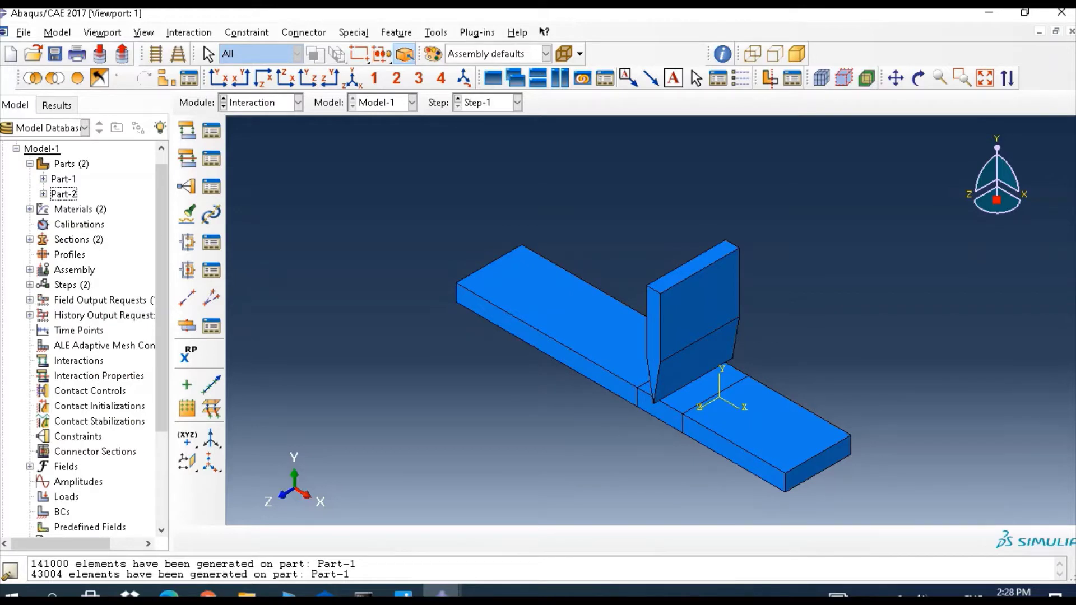
# Start creating an assembly surface and hide the instance Part-1-1 so only the tool is displayed
pyautogui.click(29, 269)
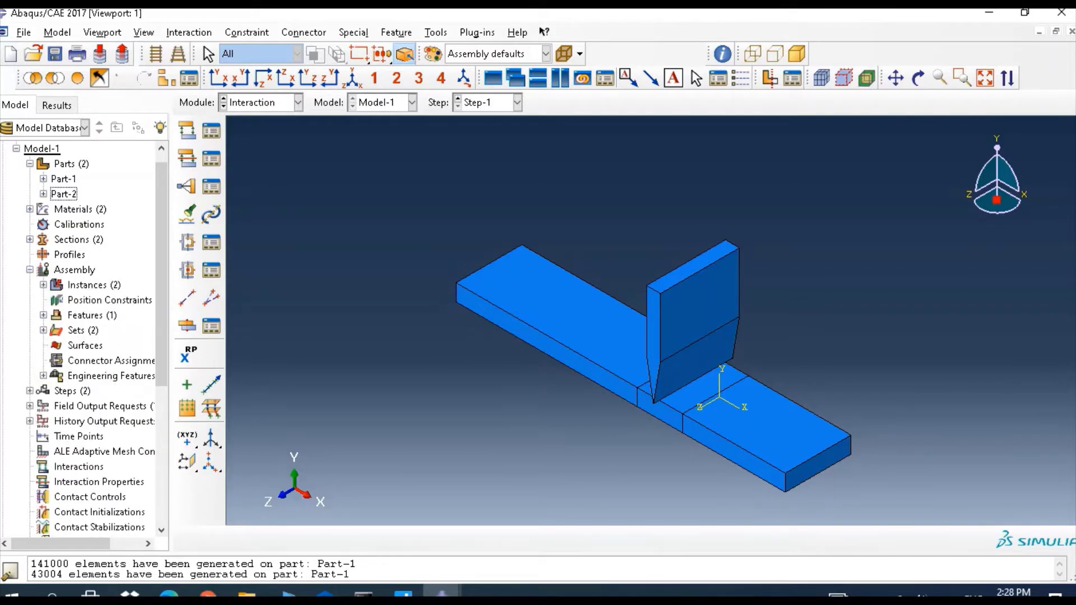
pyautogui.rightClick(83, 344)
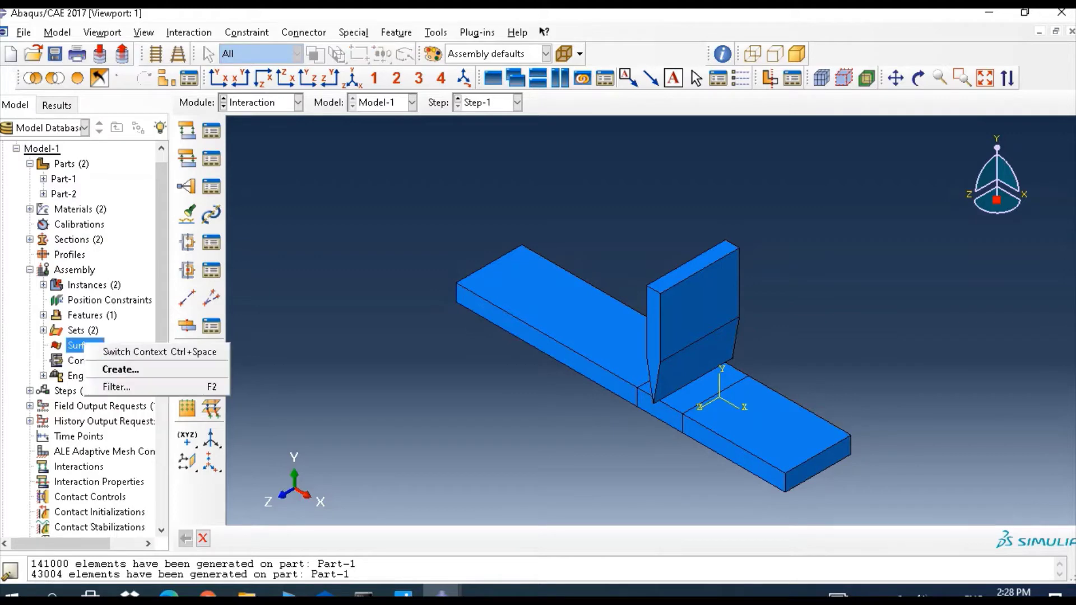
pyautogui.click(98, 368)
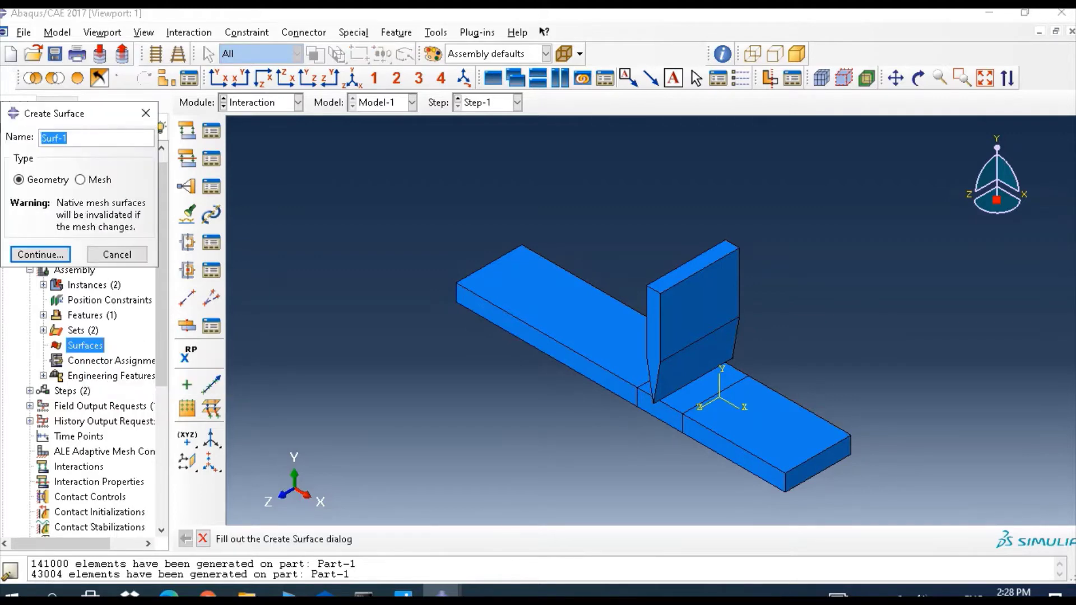
pyautogui.click(166, 78)
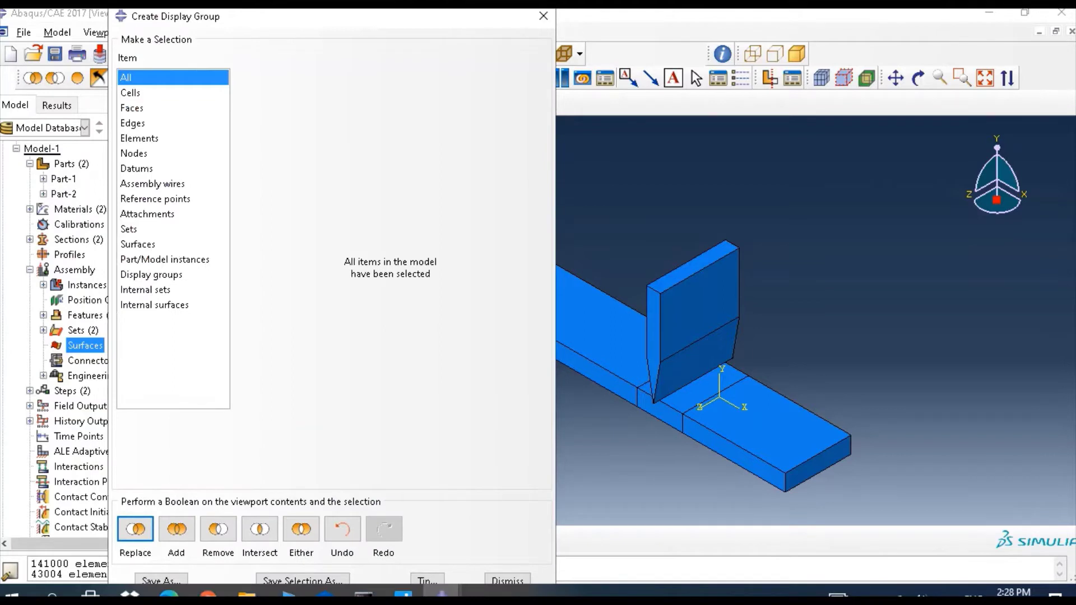
pyautogui.click(165, 259)
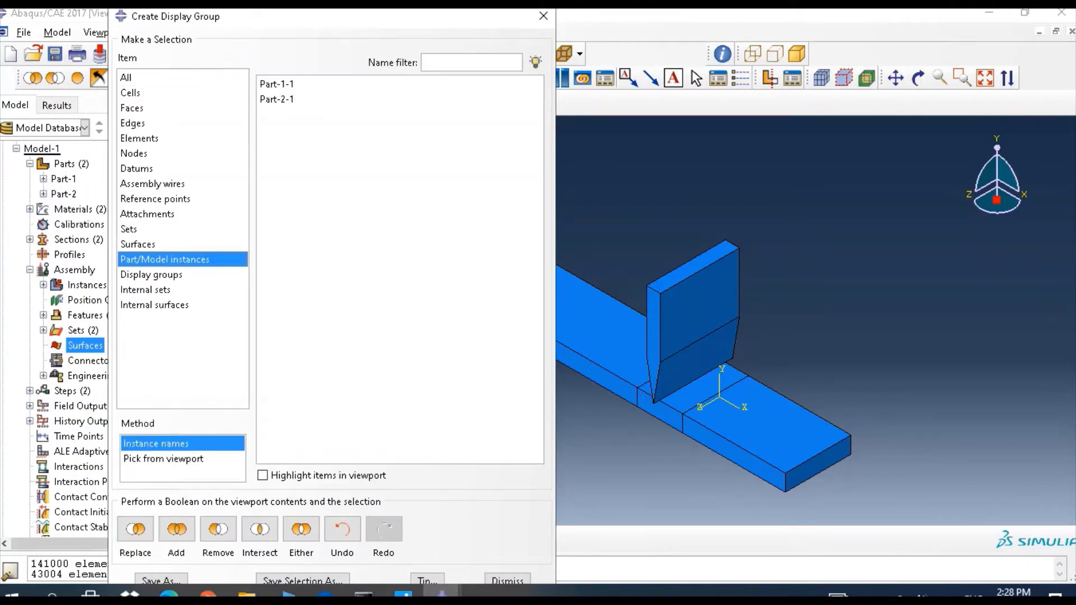
pyautogui.click(277, 84)
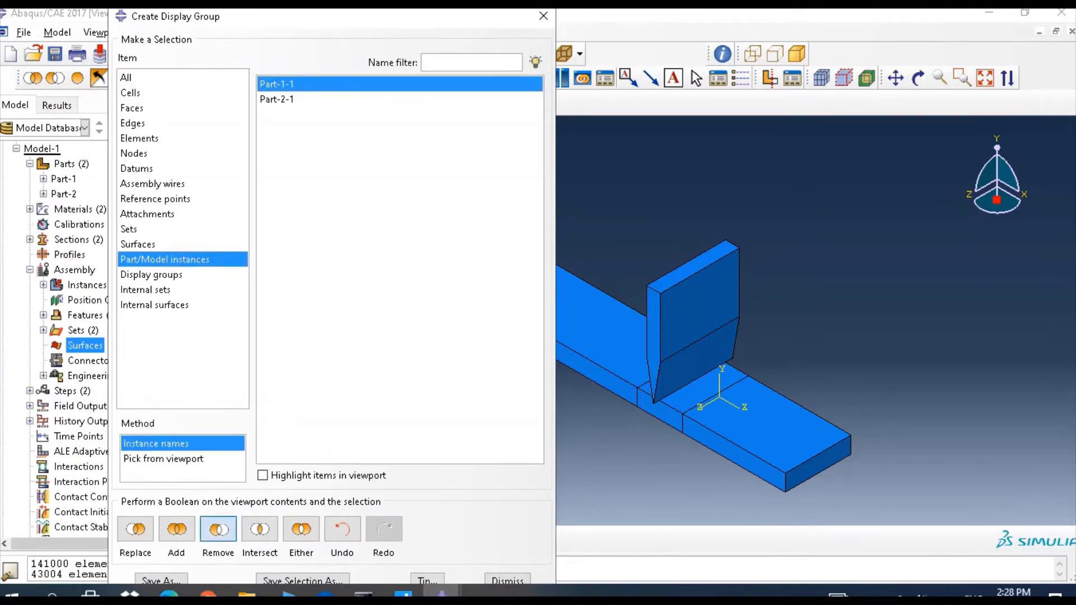
pyautogui.click(218, 529)
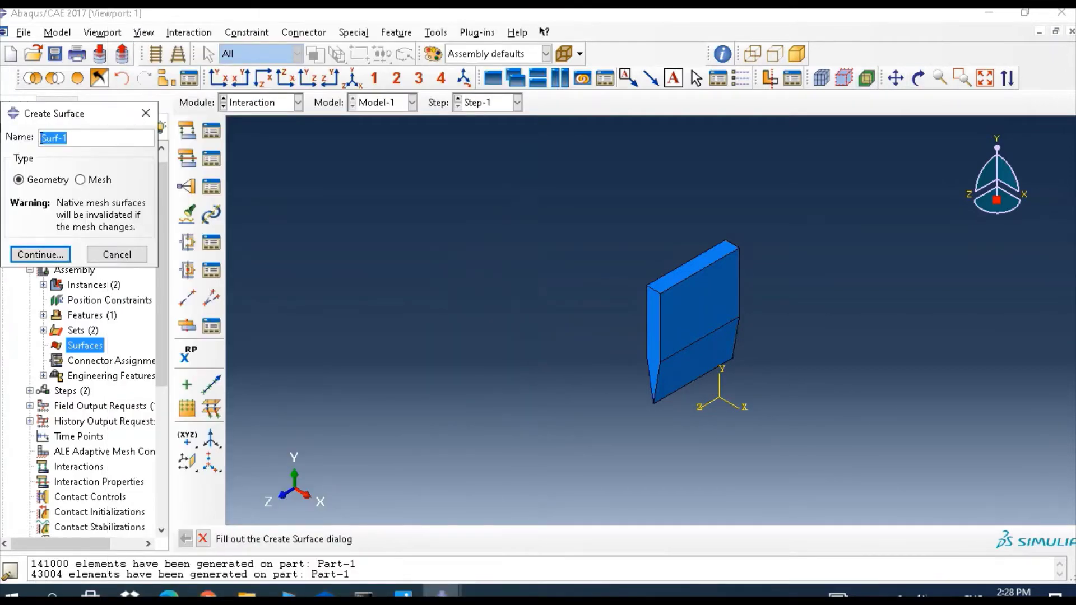
# Create the geometry surface Master from all faces of the tool except its top face
pyautogui.click(218, 78)
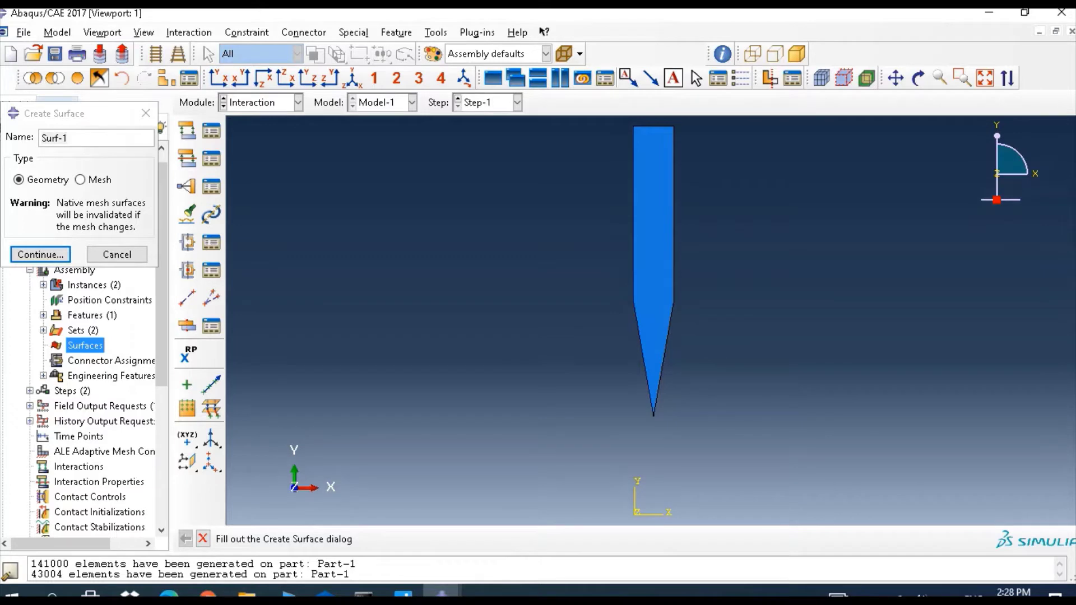
pyautogui.moveTo(69, 138); pyautogui.dragTo(40, 138)
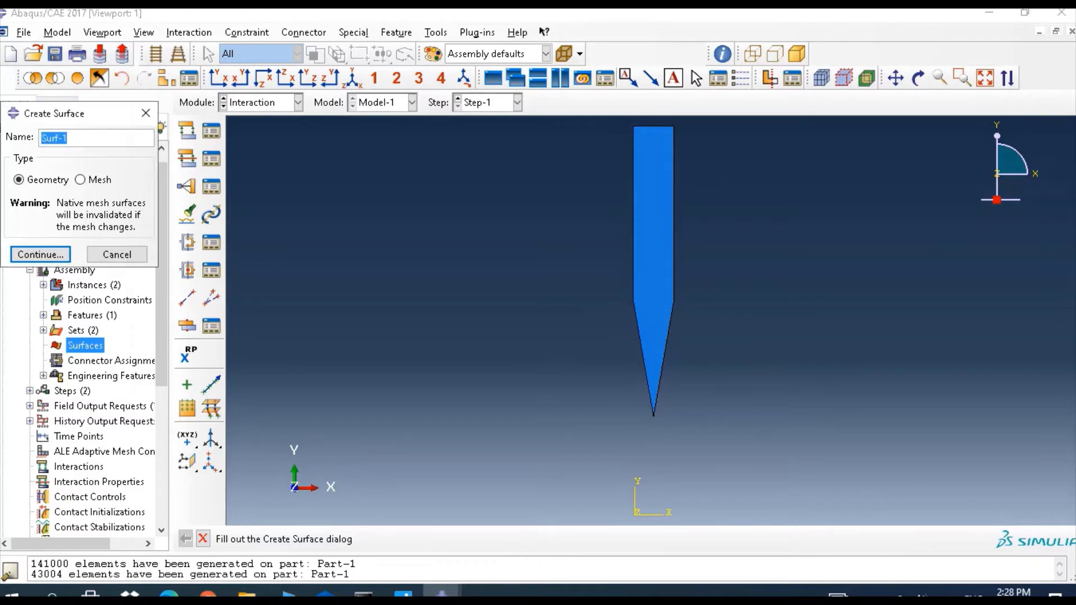
pyautogui.write('Master')
pyautogui.press('Return')
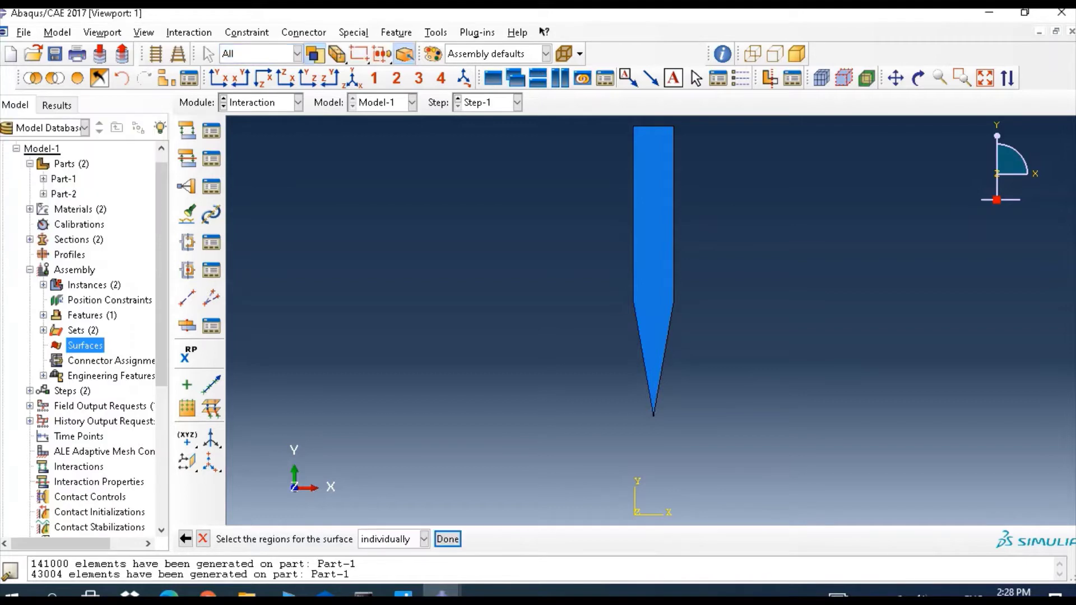
pyautogui.moveTo(598, 197); pyautogui.dragTo(755, 434)
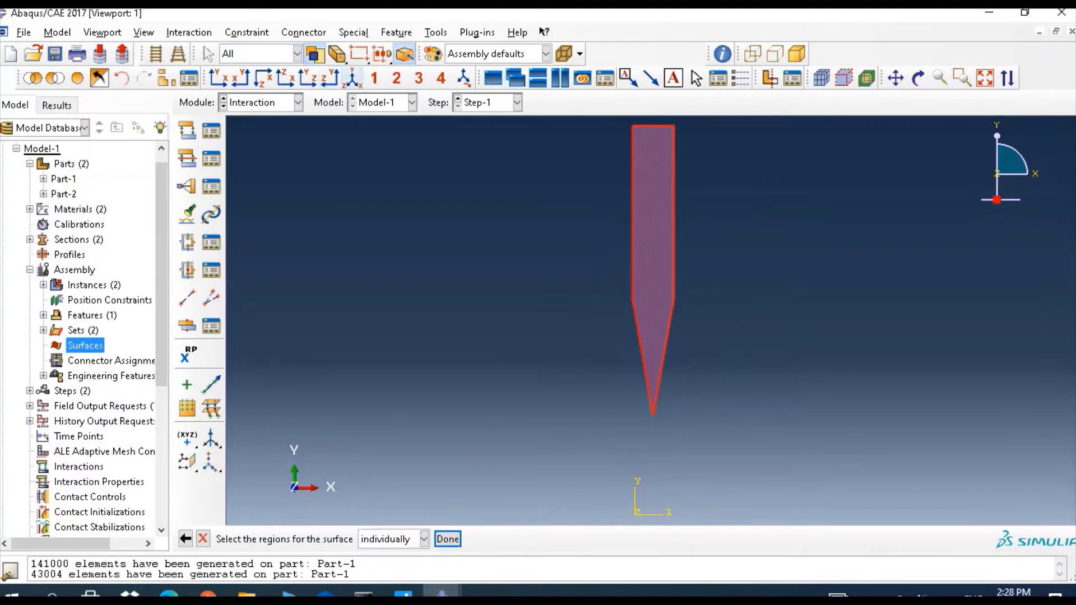
pyautogui.click(352, 78)
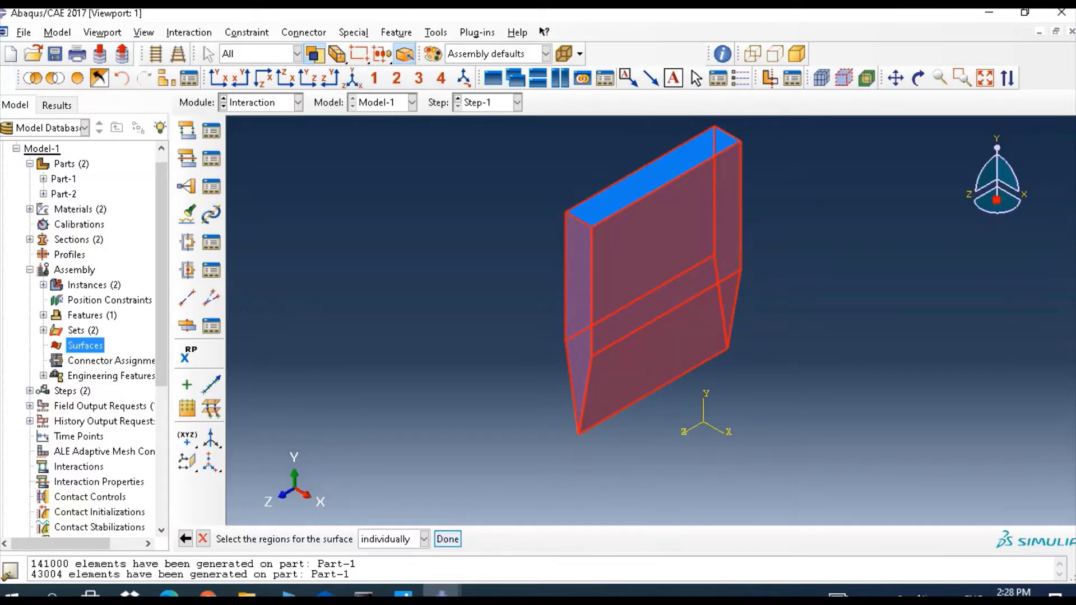
pyautogui.click(447, 539)
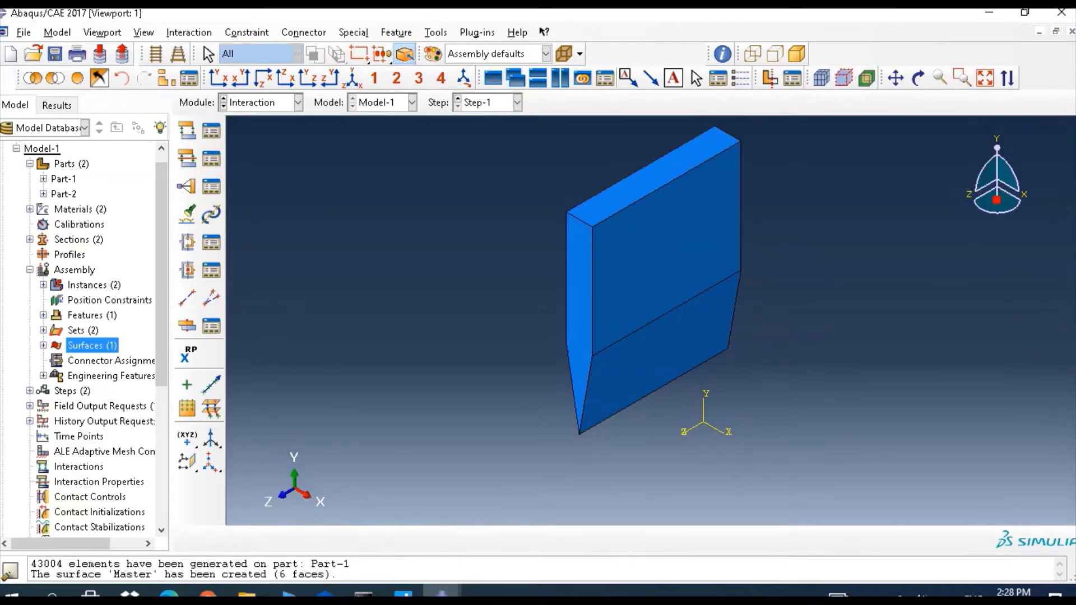
# Expand the assembly's sets and add the plate instance Part-1-1 back to the displayed objects
pyautogui.click(44, 329)
pyautogui.doubleClick(91, 375)
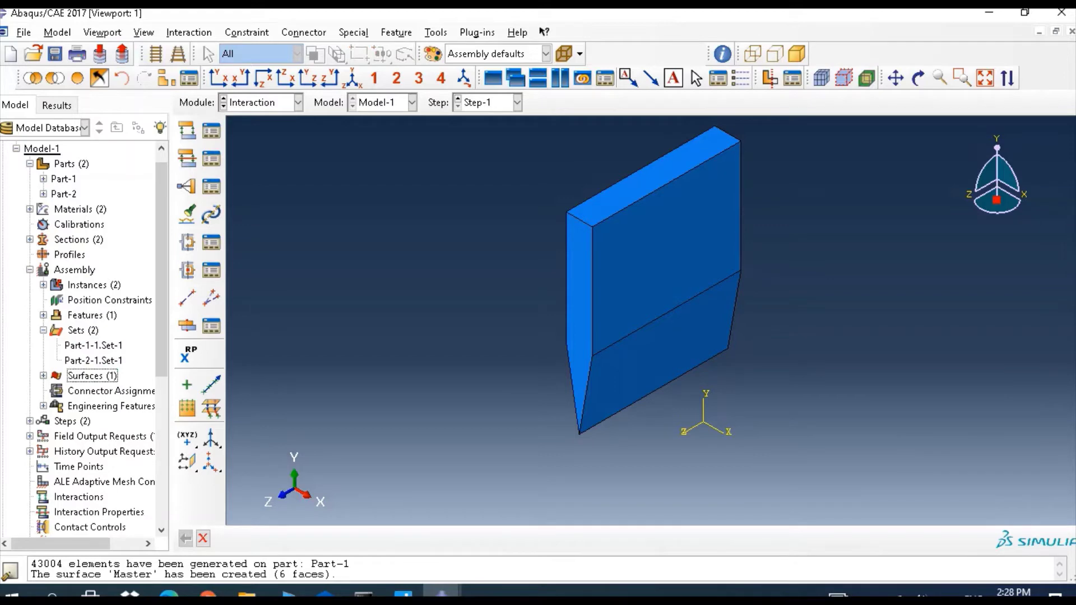
pyautogui.click(82, 330)
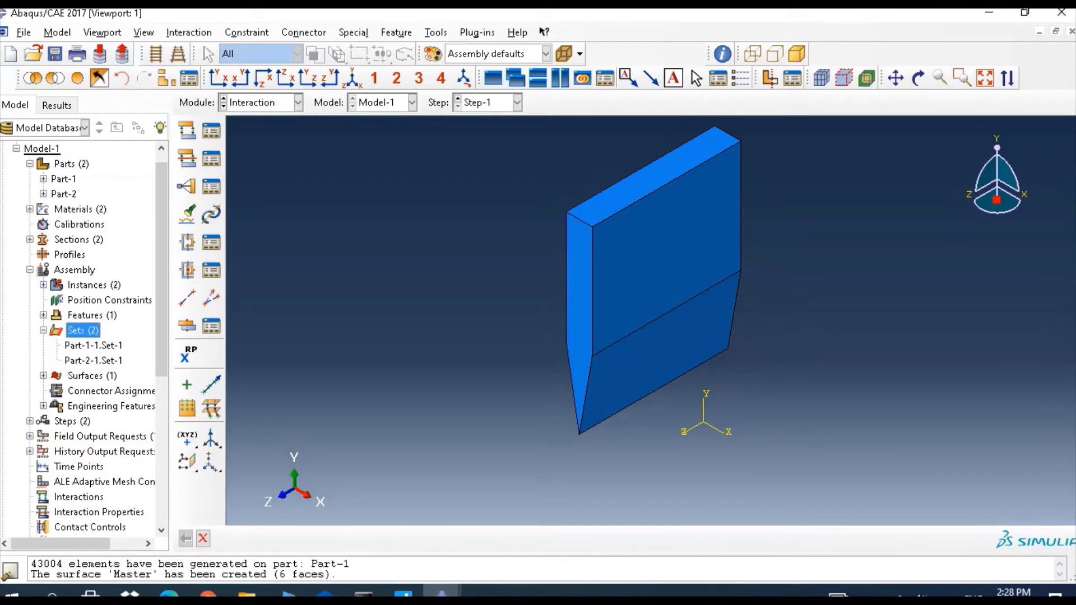
pyautogui.click(166, 78)
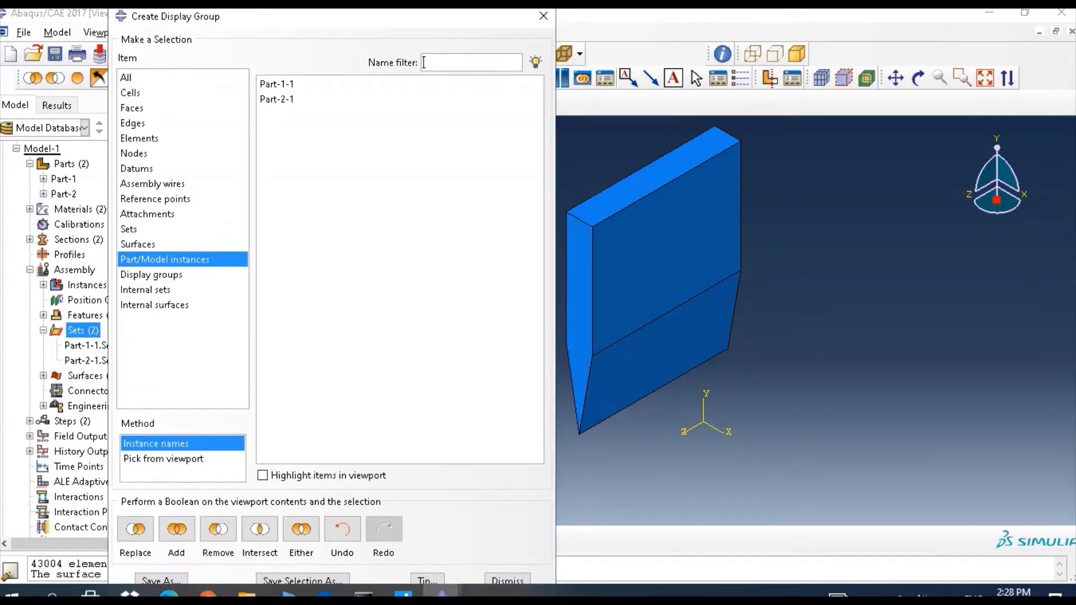
pyautogui.click(177, 529)
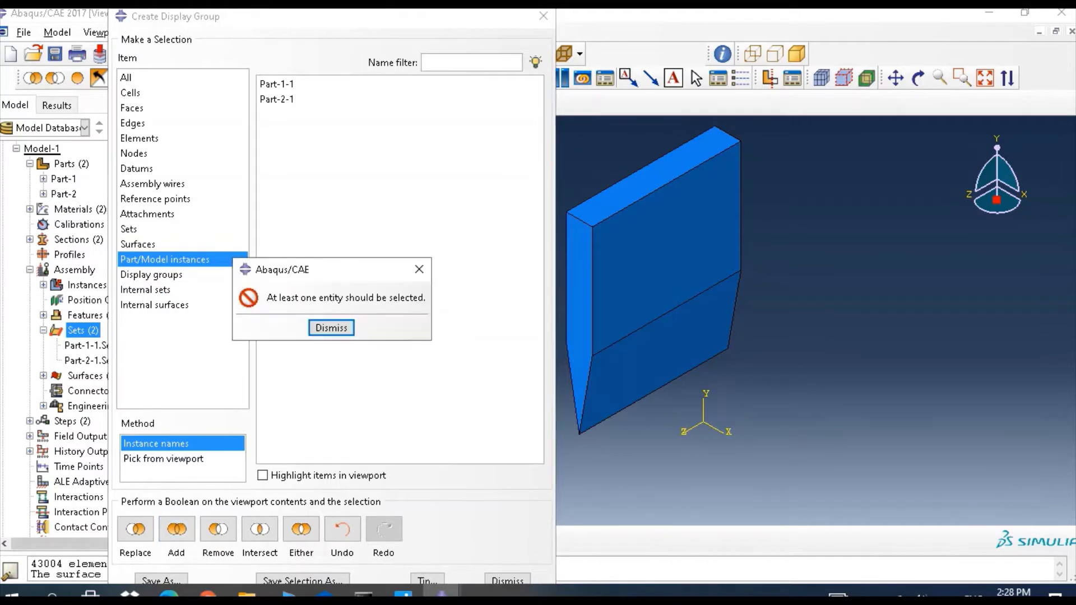
pyautogui.click(331, 328)
pyautogui.click(277, 84)
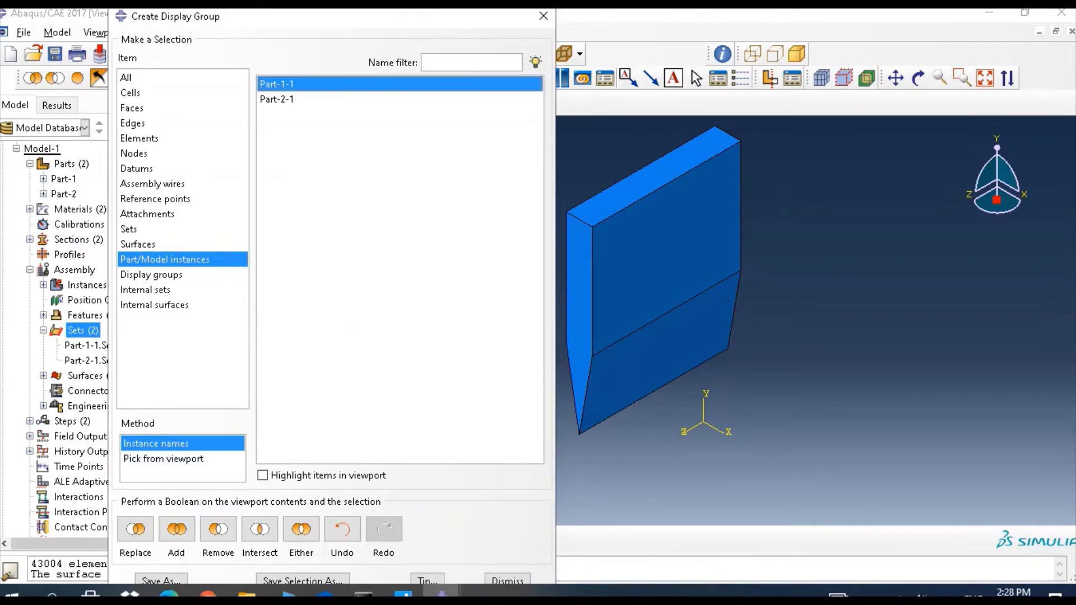
pyautogui.click(176, 529)
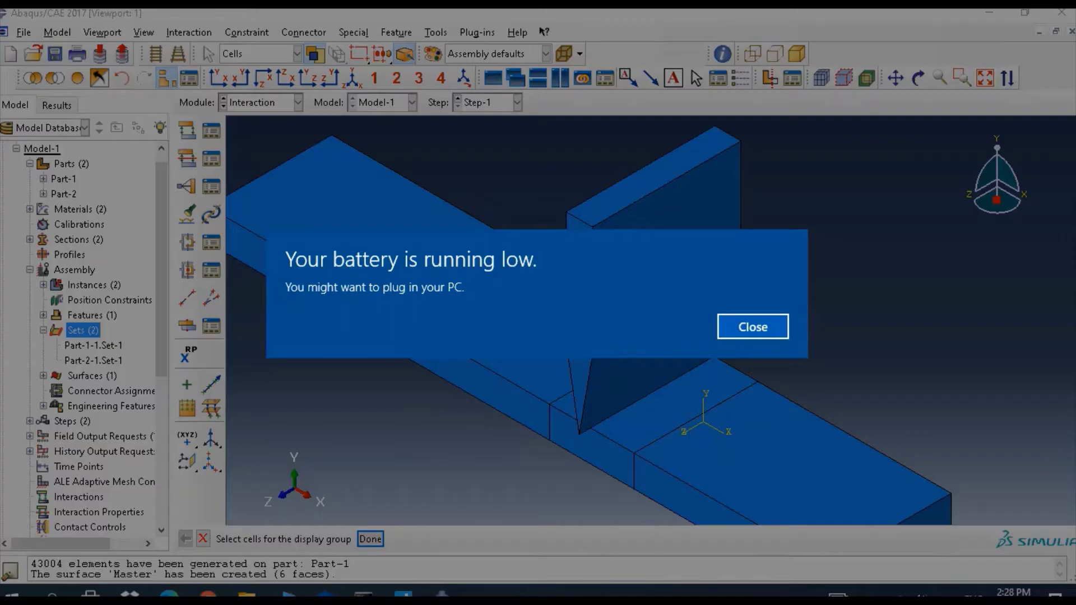
# Isolate the plate's middle cell by removing it from the display group and inverting the display
pyautogui.click(752, 326)
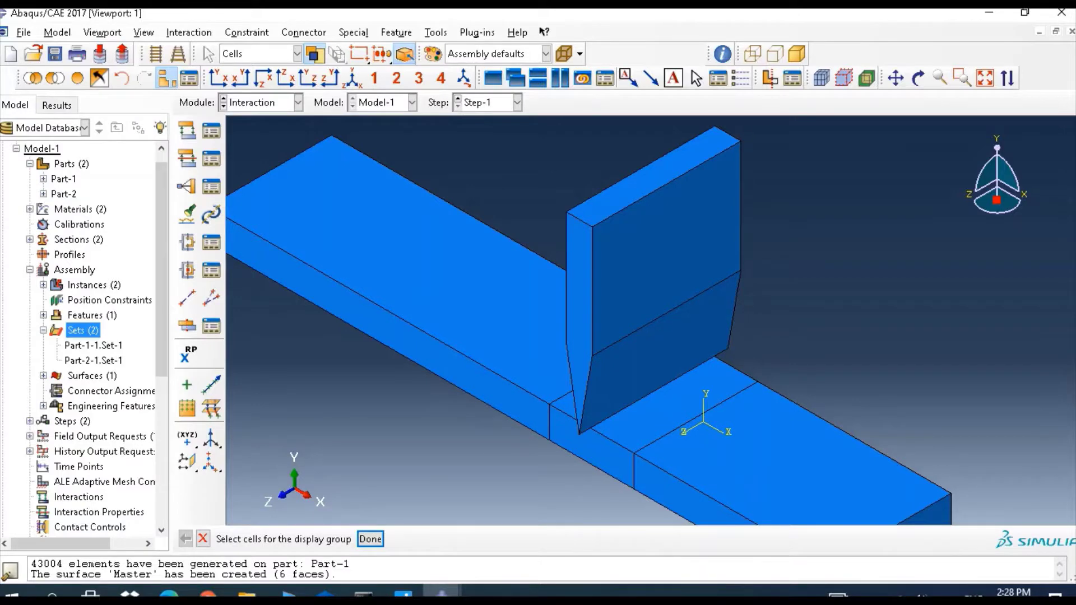
pyautogui.click(653, 409)
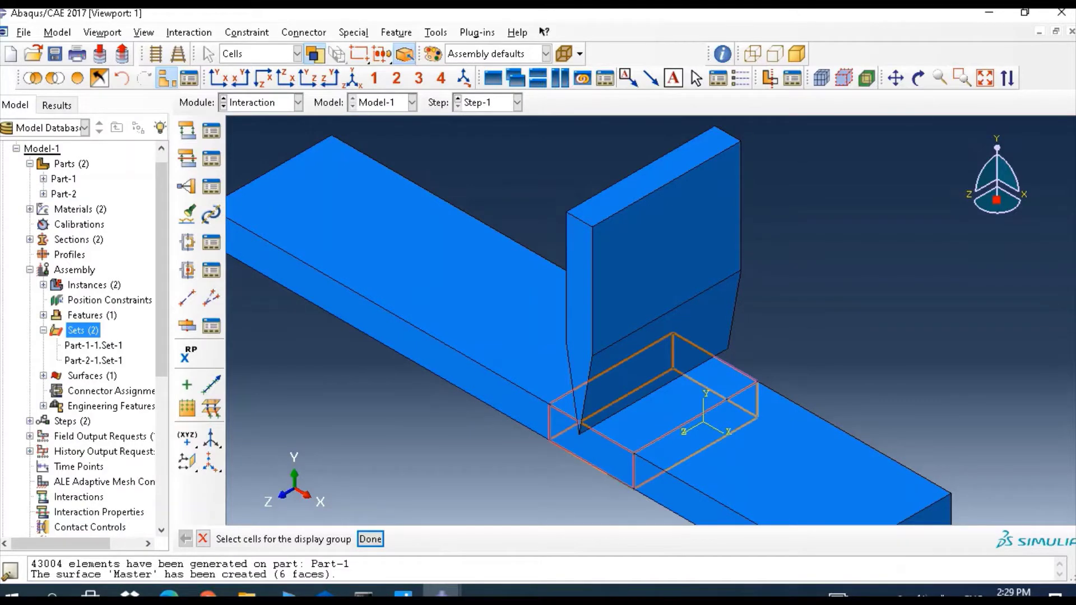
pyautogui.click(370, 539)
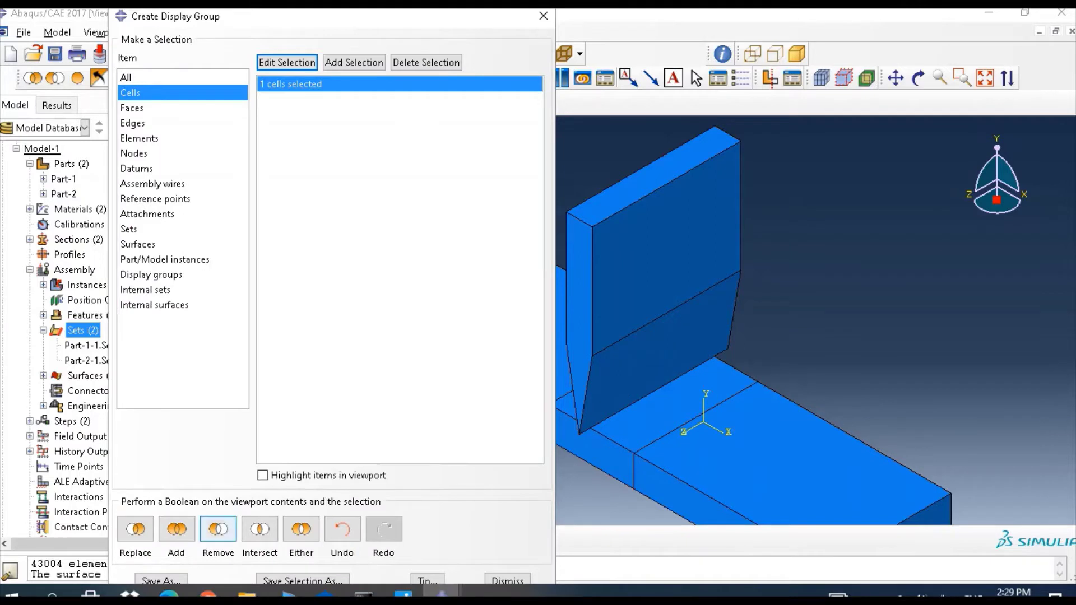
pyautogui.click(218, 528)
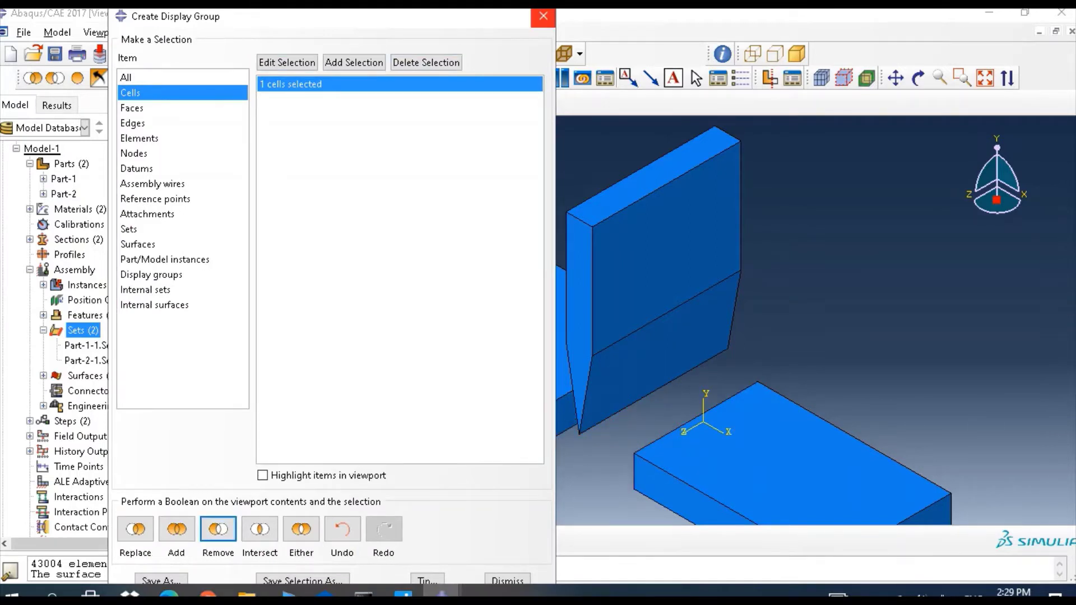
pyautogui.click(543, 16)
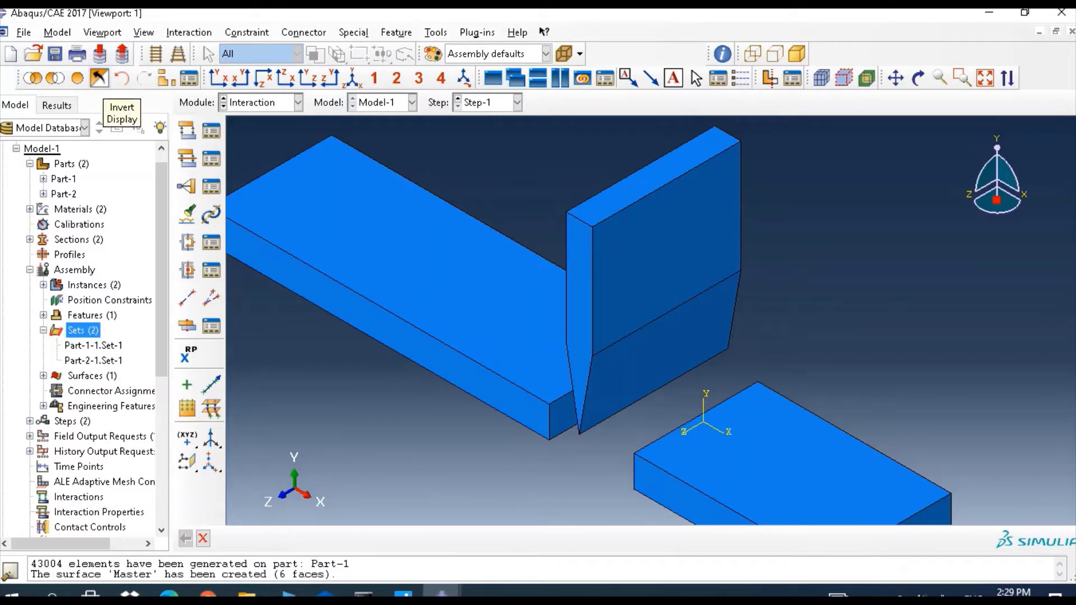
pyautogui.click(116, 129)
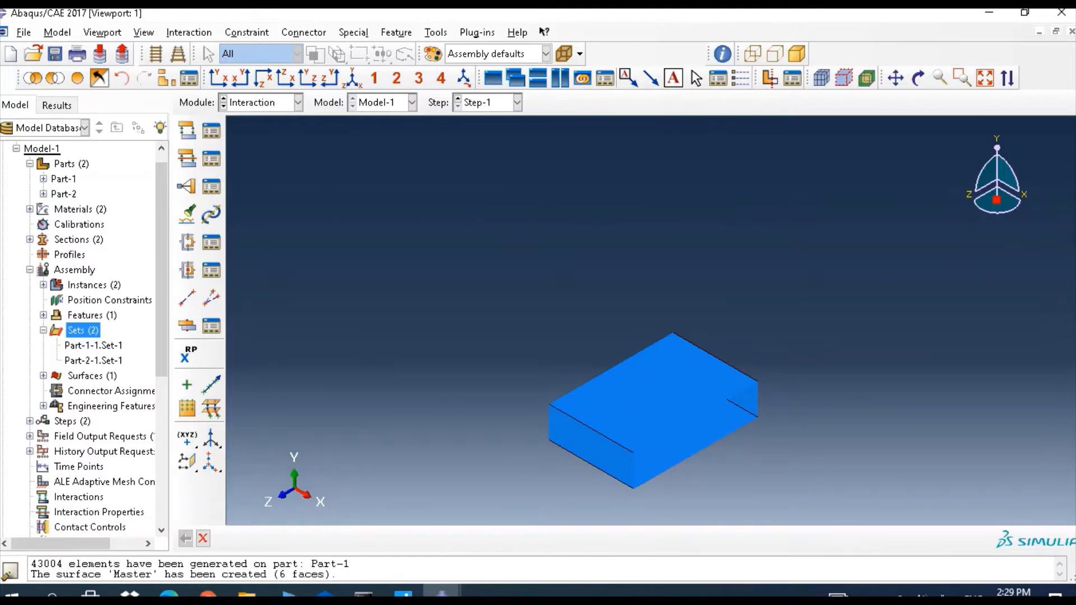
# Create an assembly node set named Nodes containing all nodes of the plate's middle cell
pyautogui.rightClick(84, 330)
pyautogui.click(104, 359)
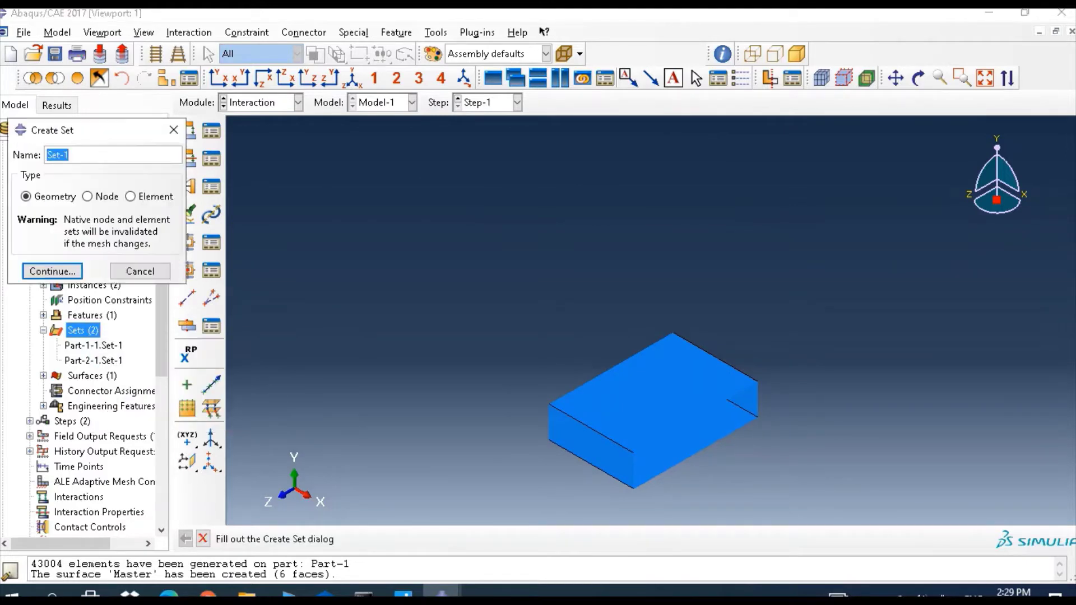
pyautogui.click(87, 196)
pyautogui.doubleClick(58, 154)
pyautogui.write('Nodes')
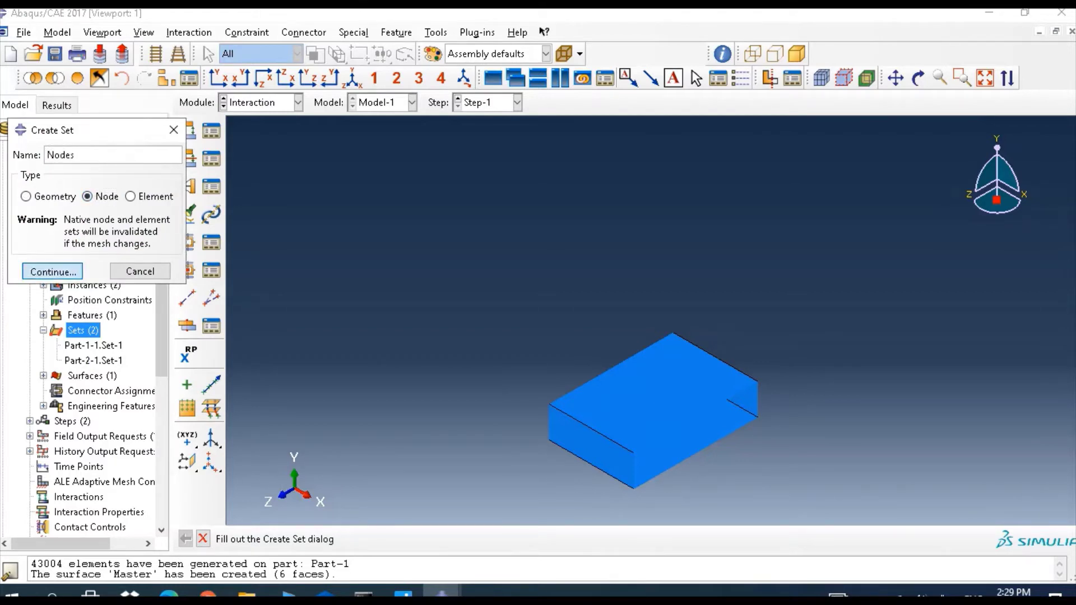
pyautogui.press('Return')
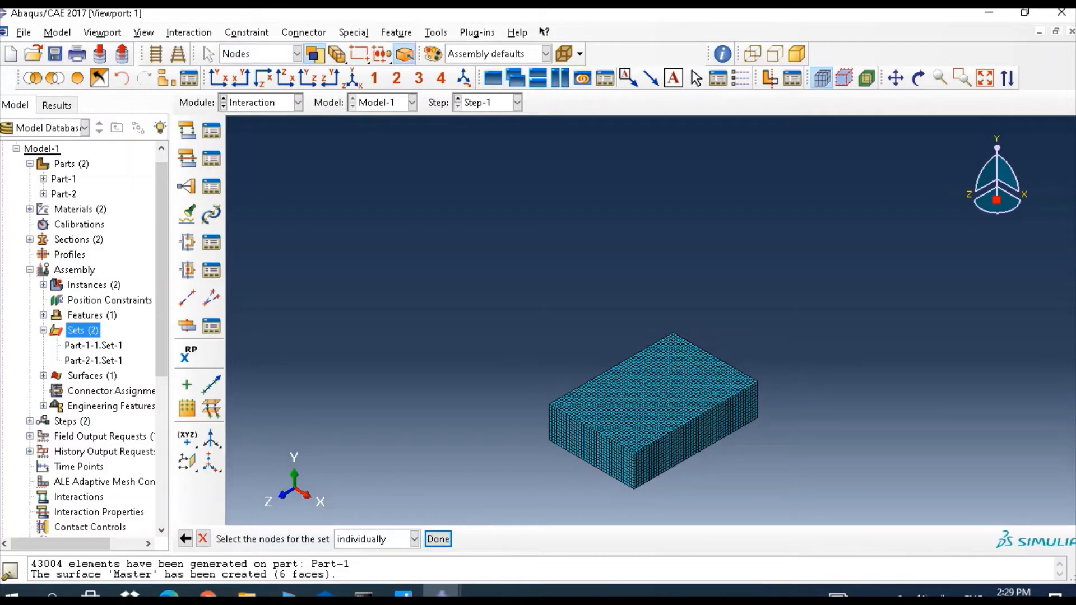
pyautogui.moveTo(536, 332); pyautogui.dragTo(771, 497)
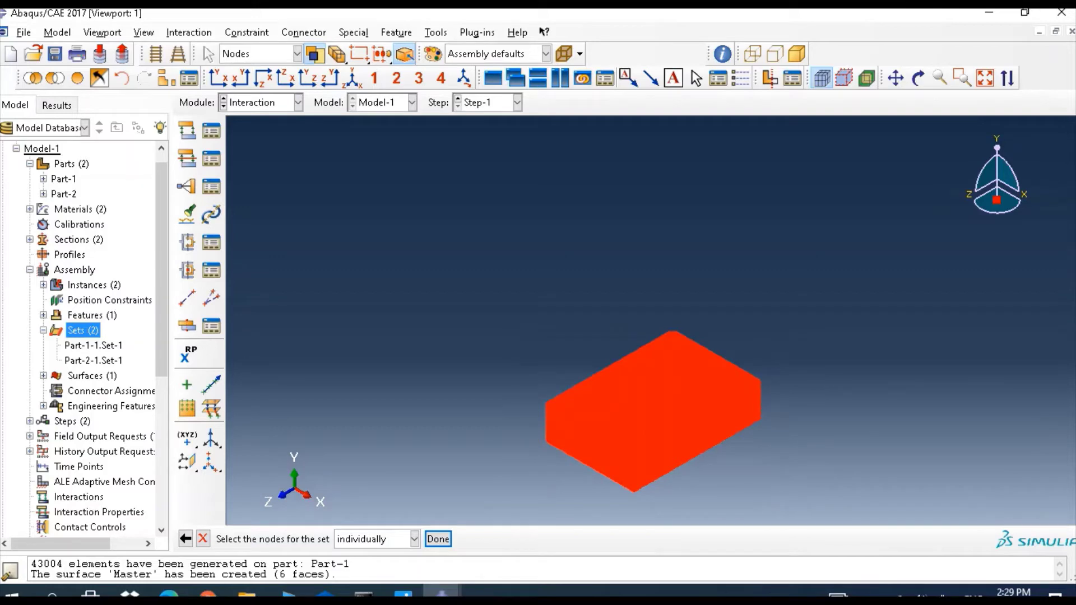
pyautogui.press('Return')
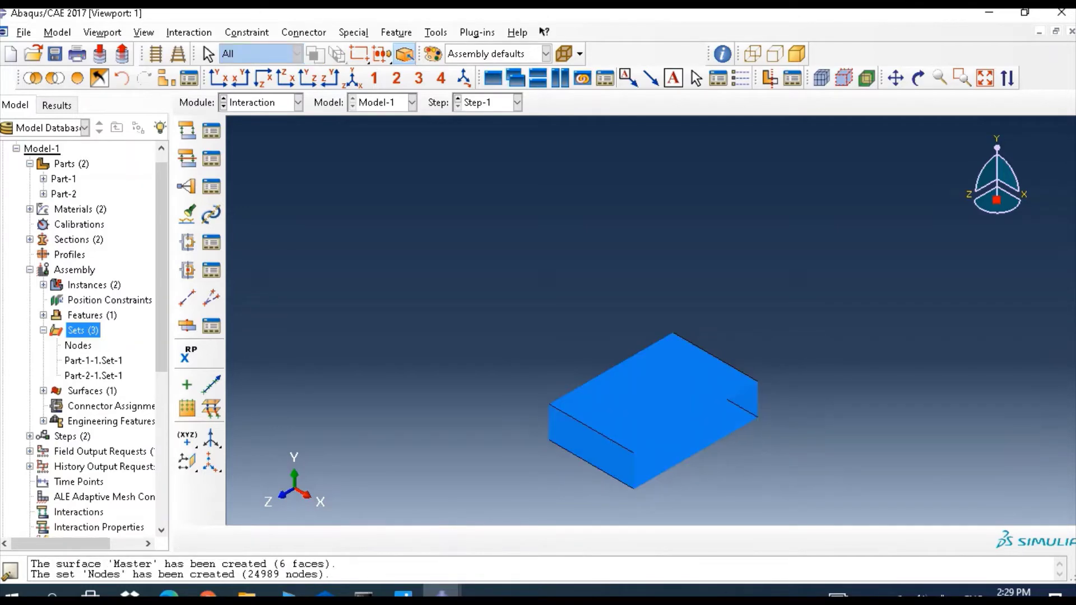
# Collapse the assembly tree and display the whole assembly again in isometric view
pyautogui.click(30, 269)
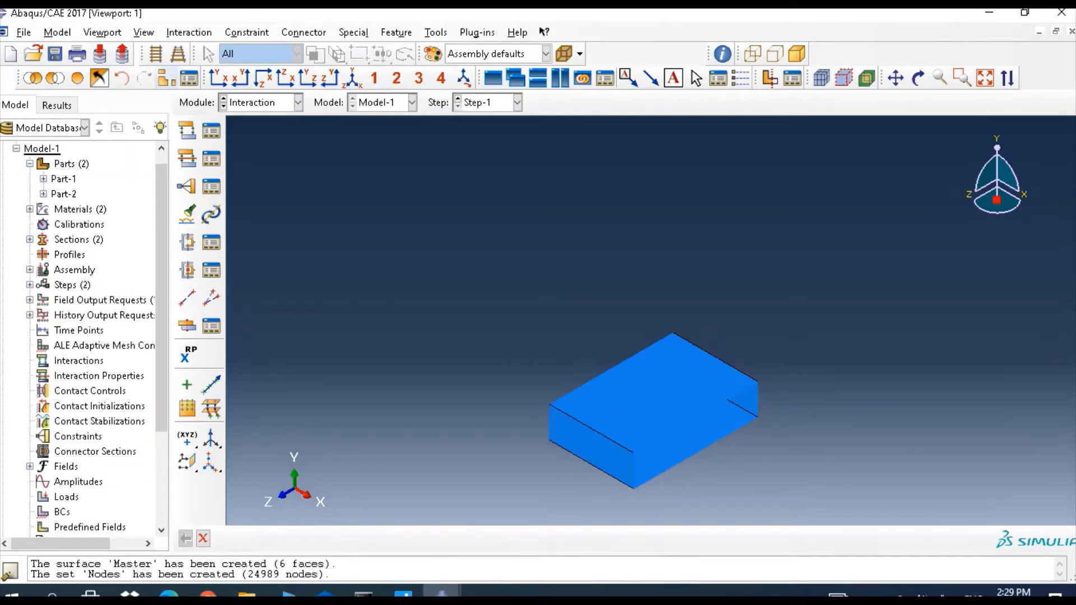
pyautogui.click(78, 78)
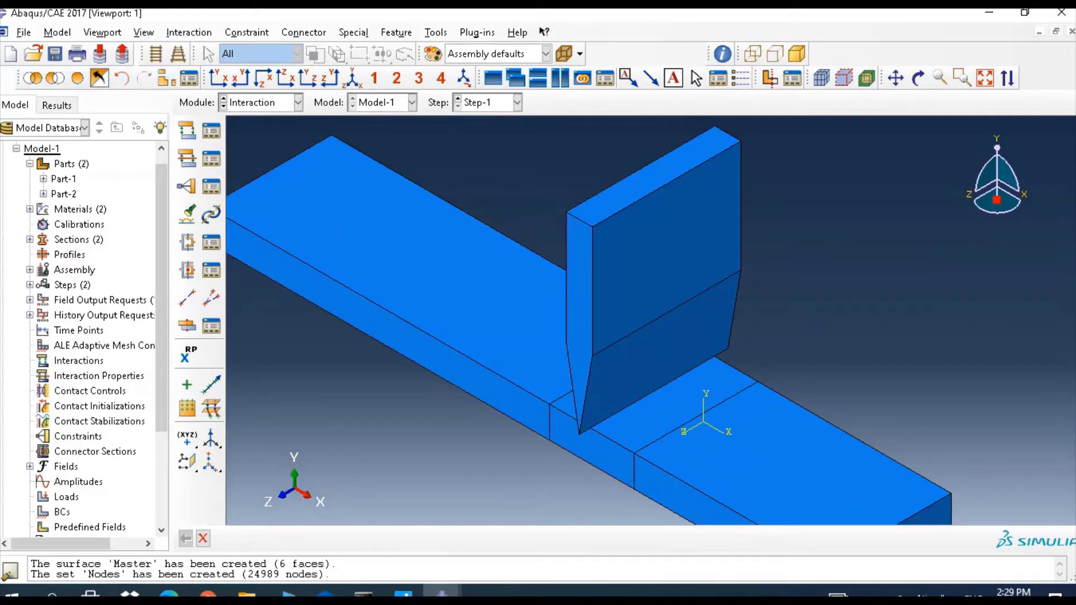
pyautogui.click(351, 78)
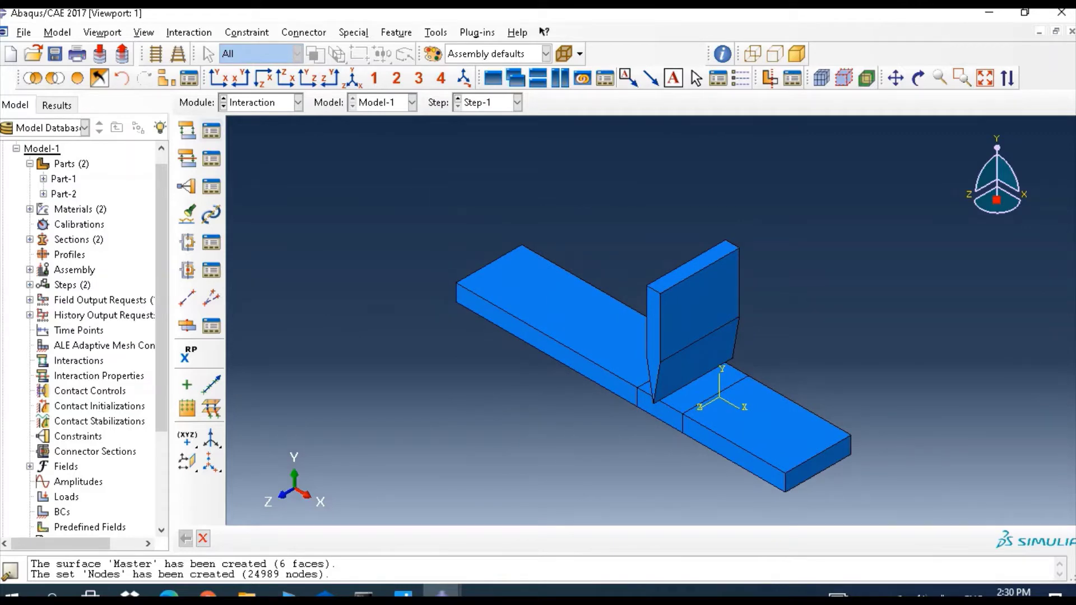
# Start a new interaction property of type Contact with the default name IntProp-1
pyautogui.click(211, 158)
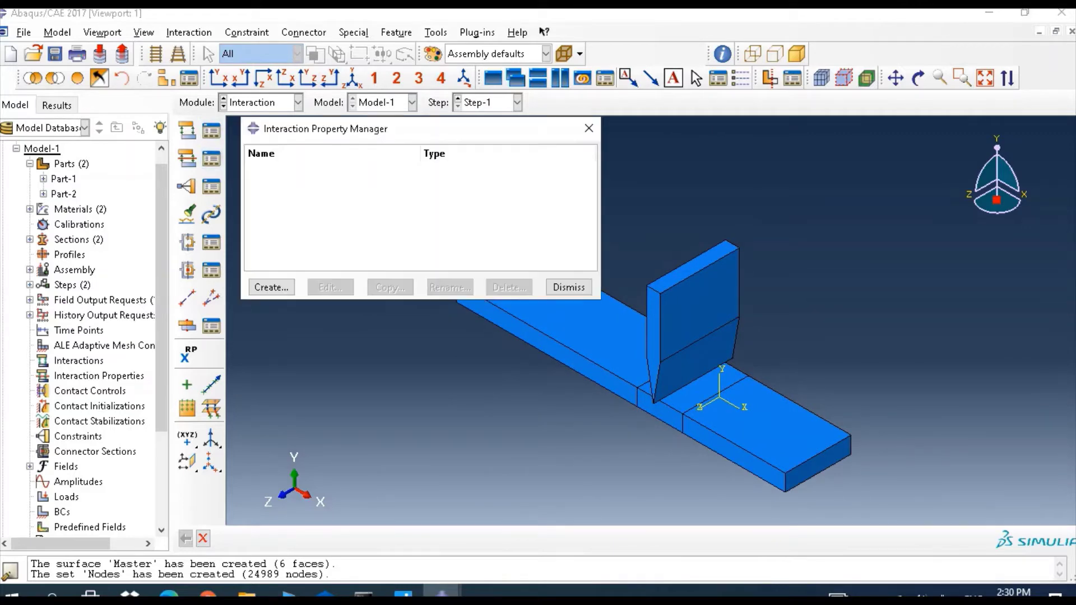
pyautogui.click(271, 287)
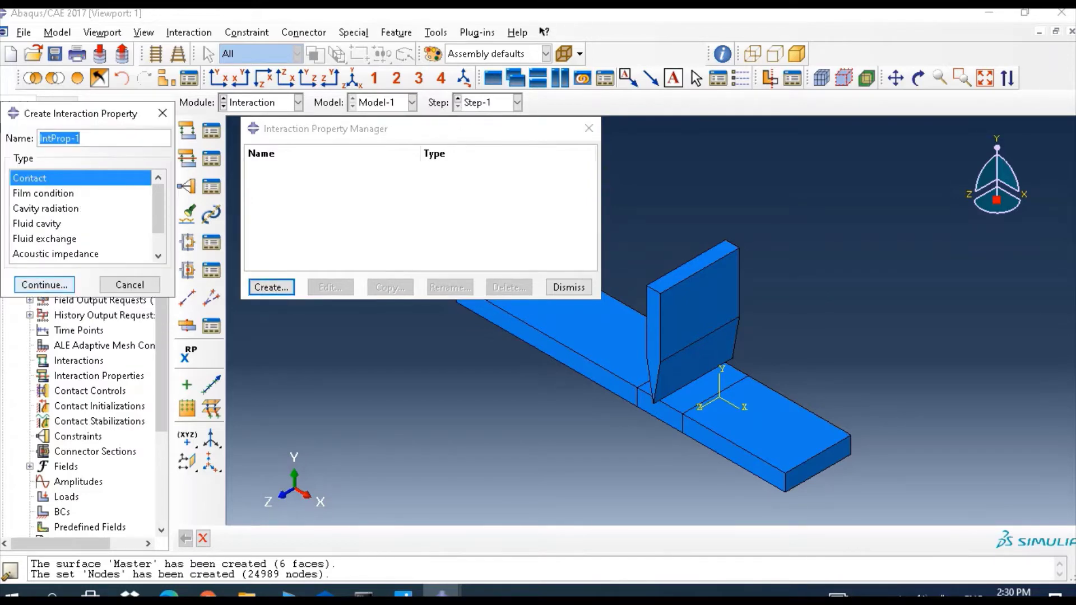
pyautogui.click(44, 285)
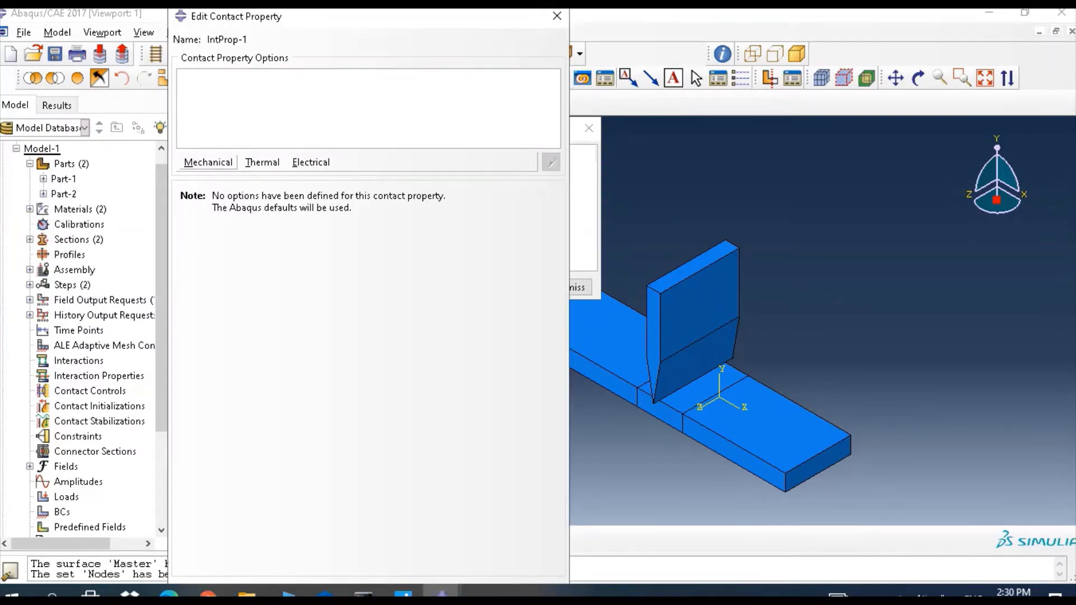
# Add Tangential Behavior to the contact property with the Penalty friction formulation and a friction coefficient of 0.3
pyautogui.click(208, 162)
pyautogui.click(238, 178)
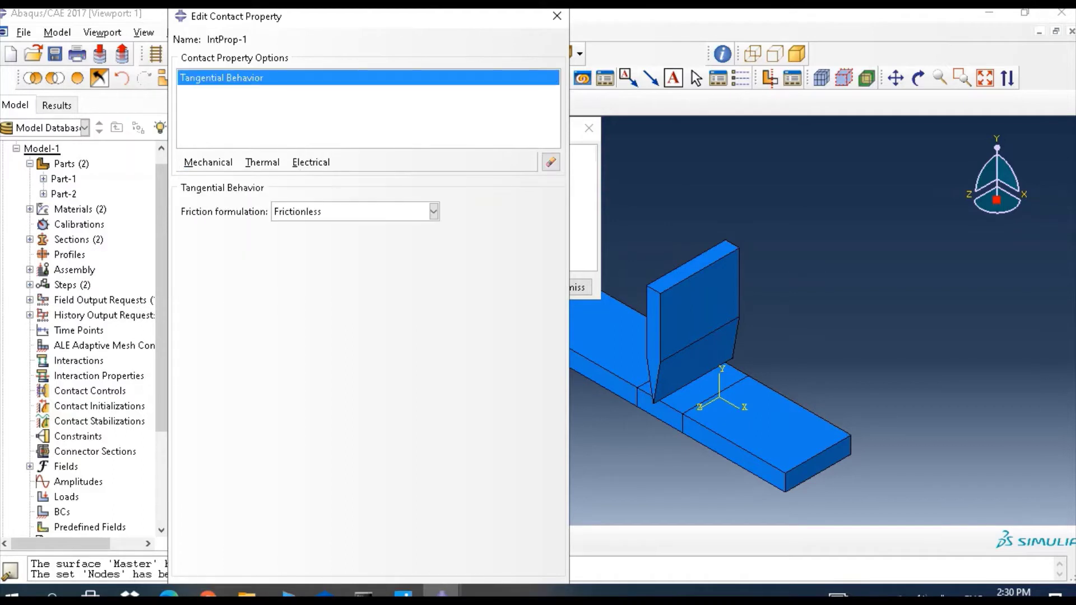
pyautogui.click(355, 211)
pyautogui.click(289, 245)
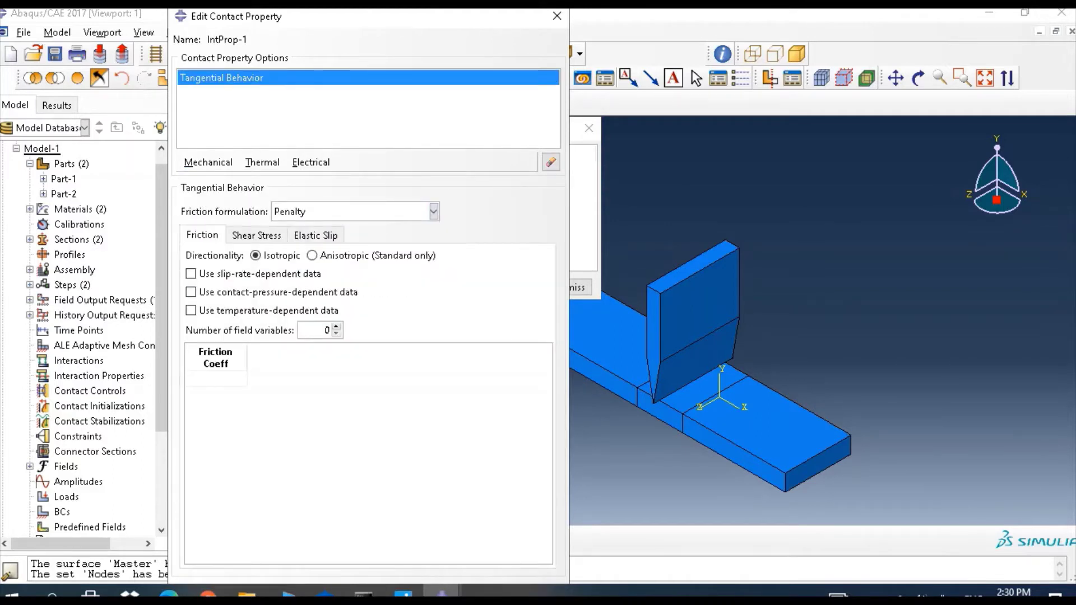
pyautogui.click(216, 378)
pyautogui.write('0.3')
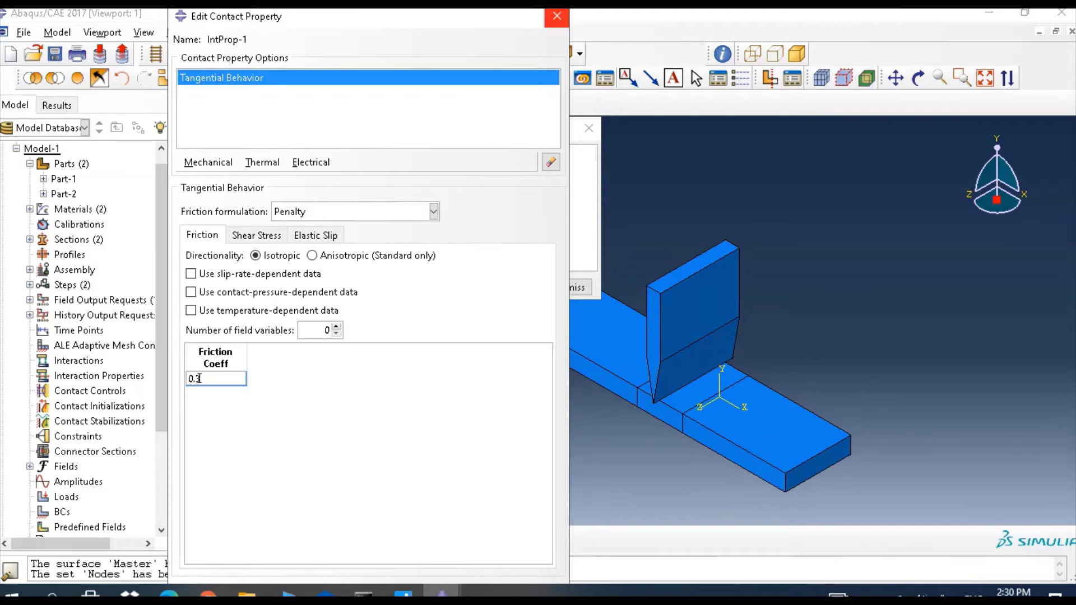
# Dock the Windows taskbar vertically so the dialog's lower edge is reachable, and accept the contact property
pyautogui.moveTo(369, 16); pyautogui.dragTo(440, 17)
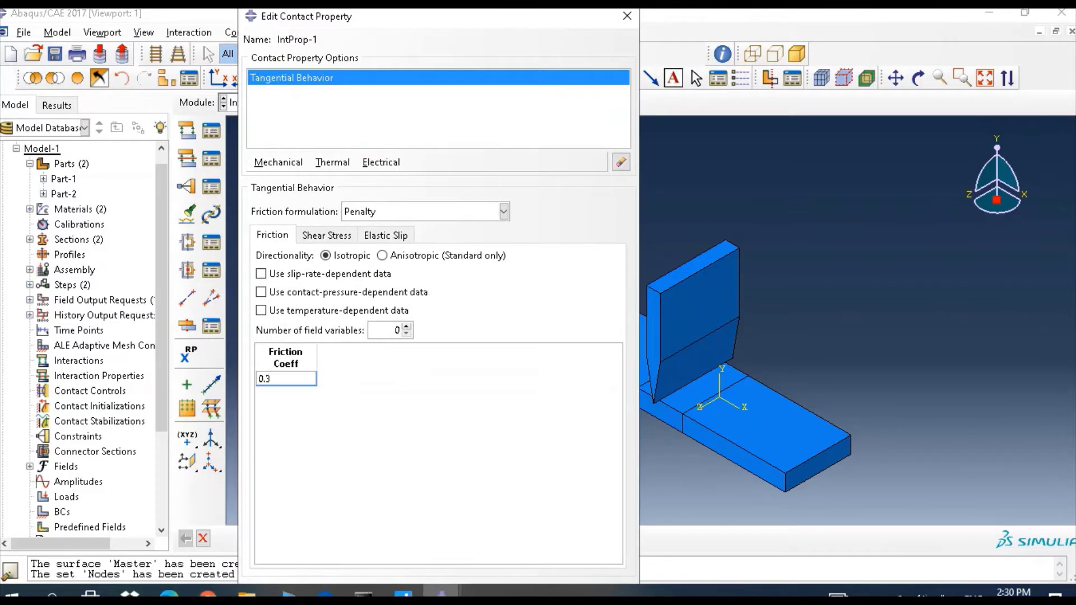
pyautogui.moveTo(672, 592); pyautogui.dragTo(1048, 392)
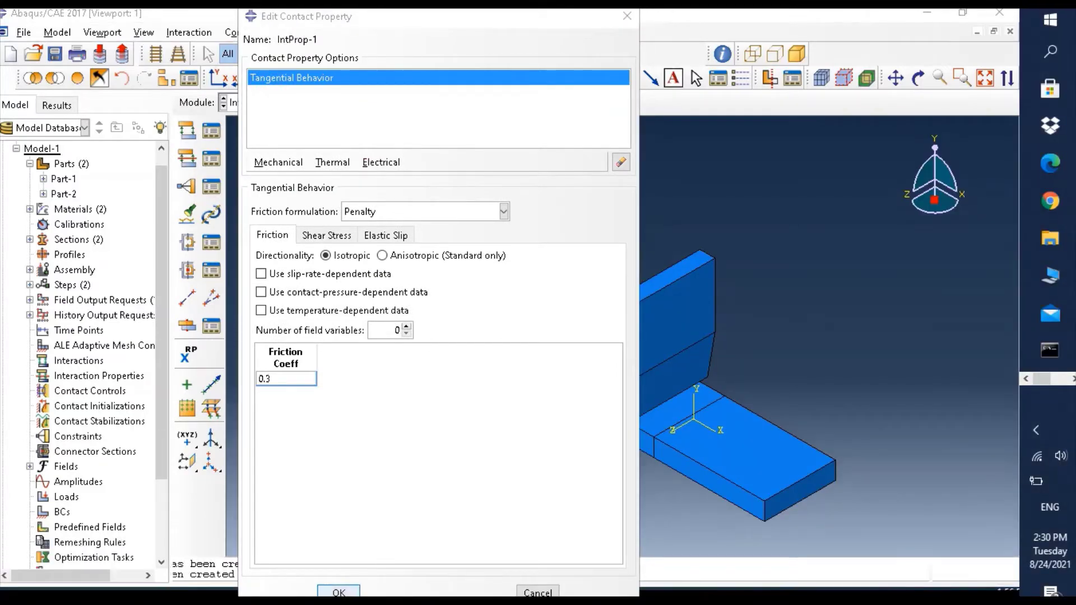
pyautogui.click(338, 592)
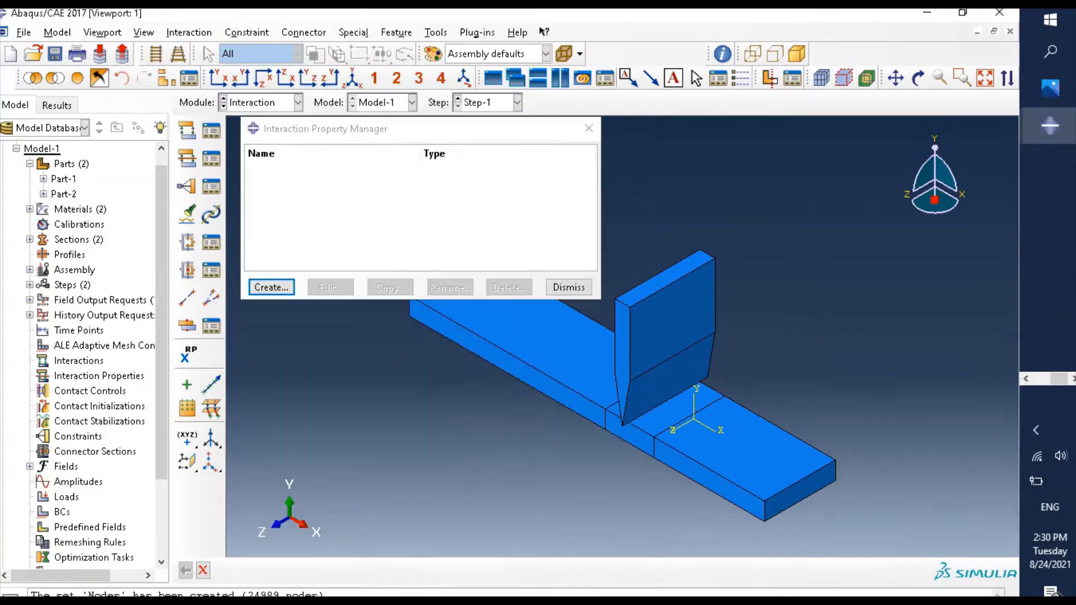
# Return the Windows taskbar to its horizontal position and start a Surface-to-surface contact (Explicit) interaction named Int-1 in Step-1
pyautogui.moveTo(1048, 280); pyautogui.dragTo(672, 592)
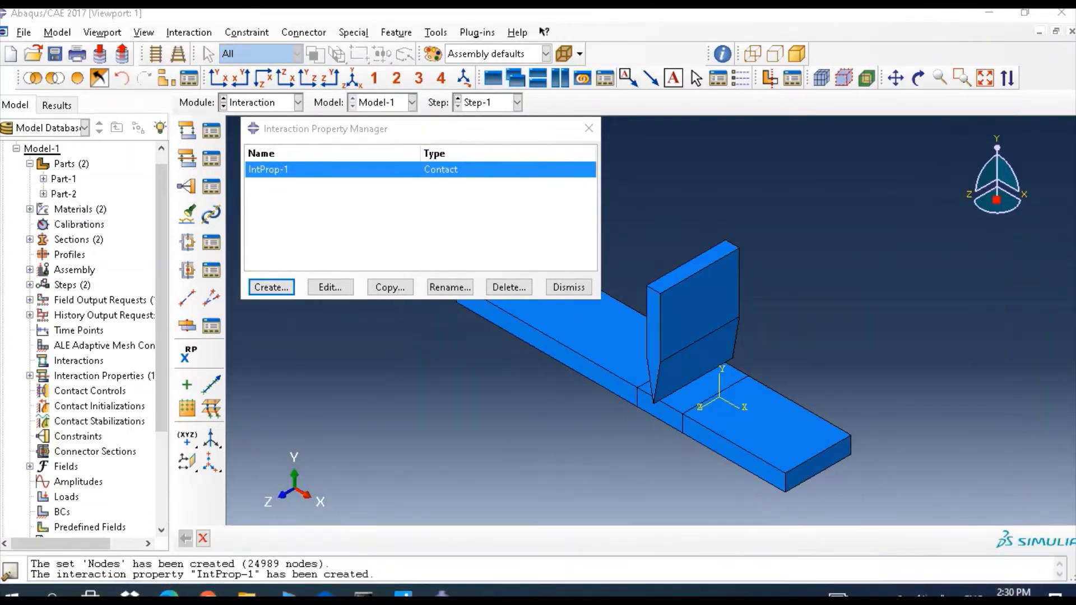
pyautogui.click(568, 286)
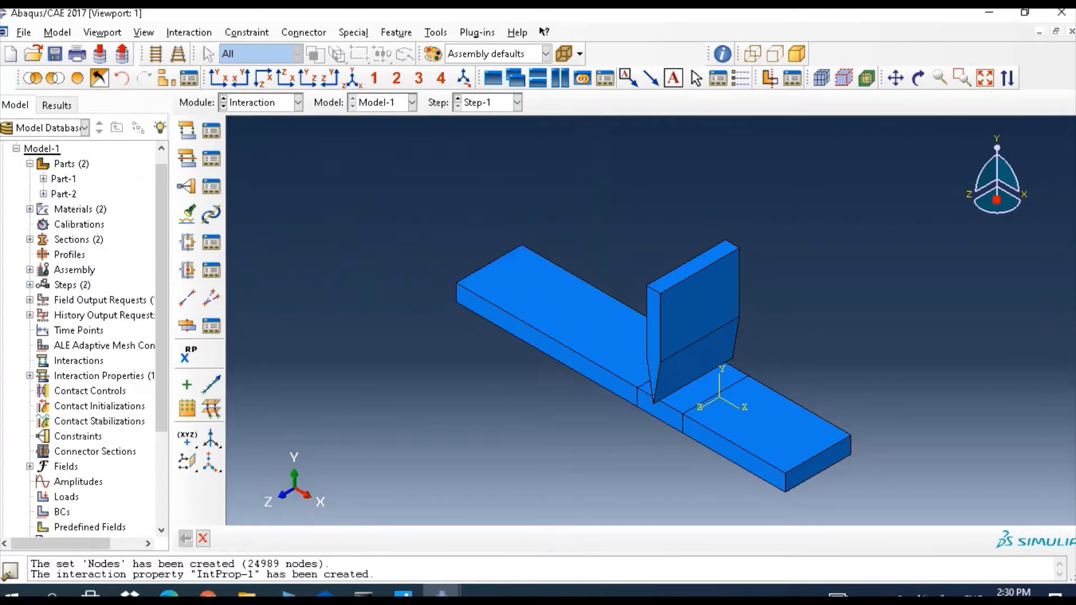
pyautogui.click(211, 131)
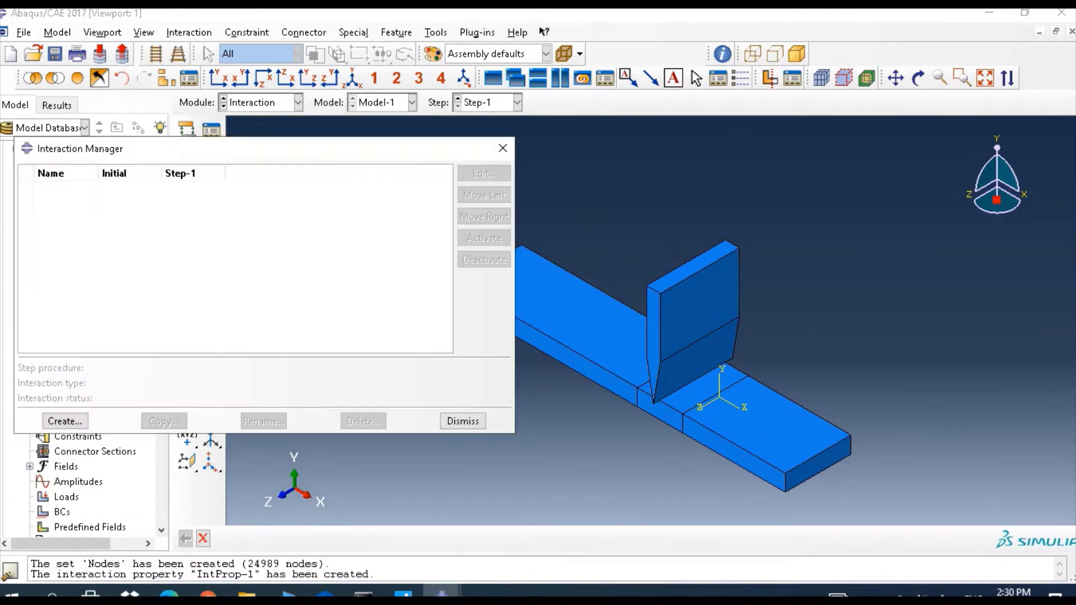
pyautogui.click(64, 420)
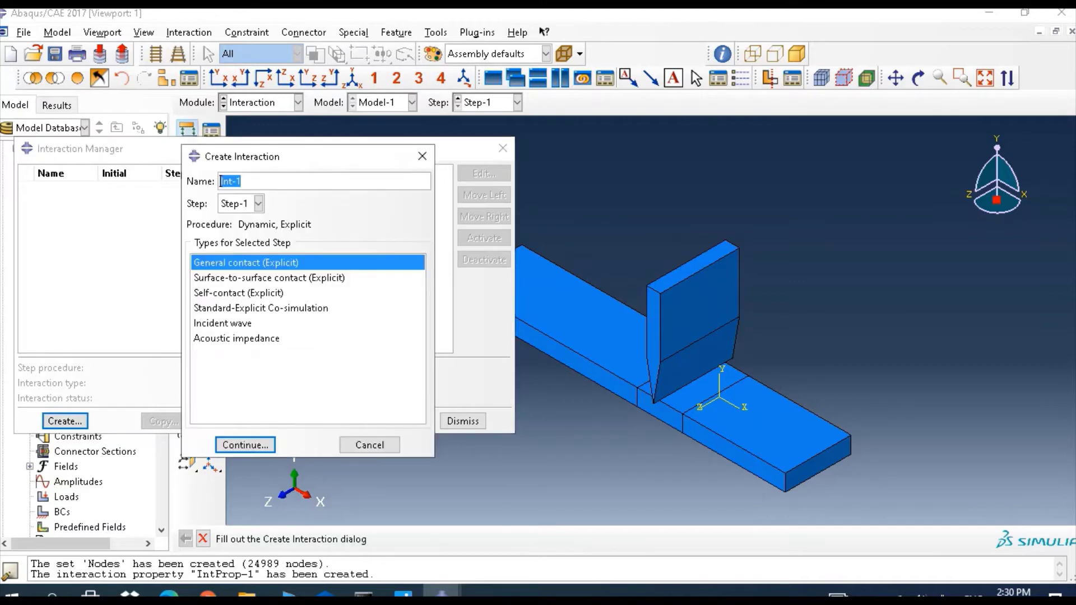
pyautogui.click(269, 277)
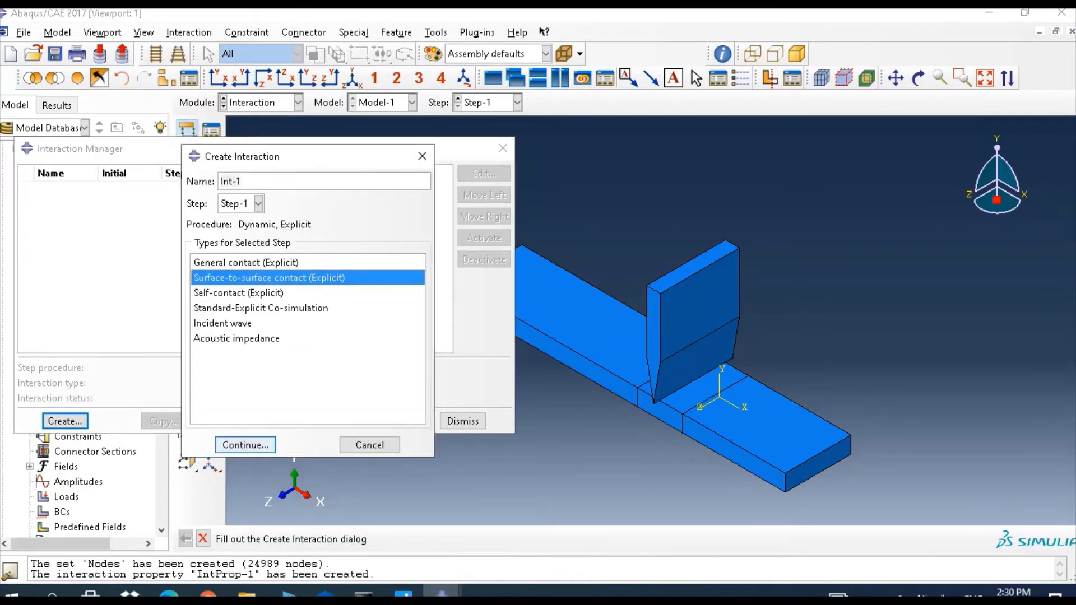
pyautogui.click(245, 444)
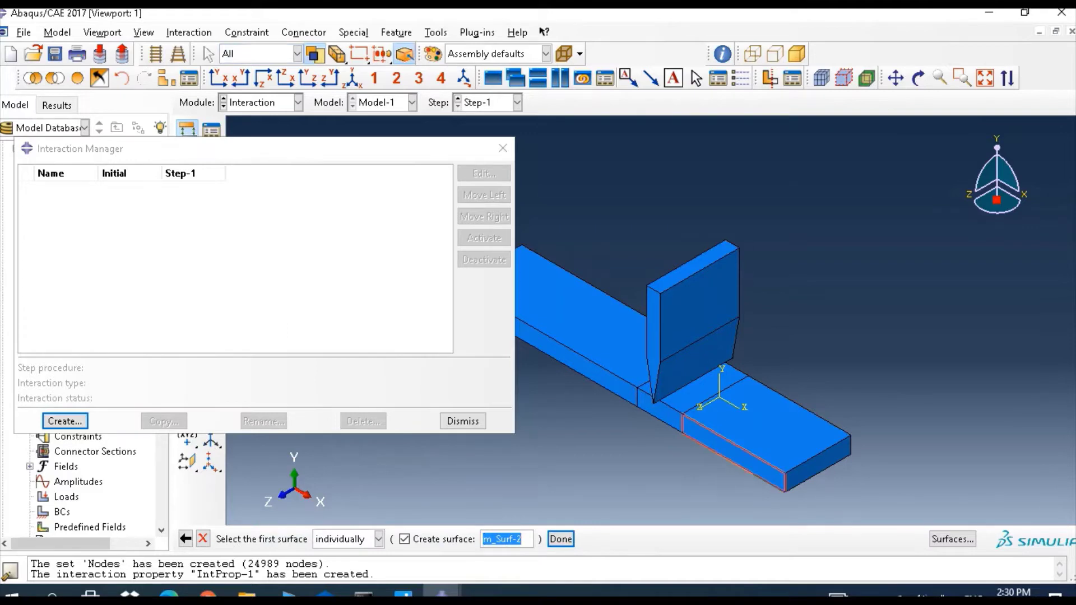
# Assign the Master surface as the first surface, highlighting it in the viewport, and the Nodes set as the second, node-region surface
pyautogui.click(952, 539)
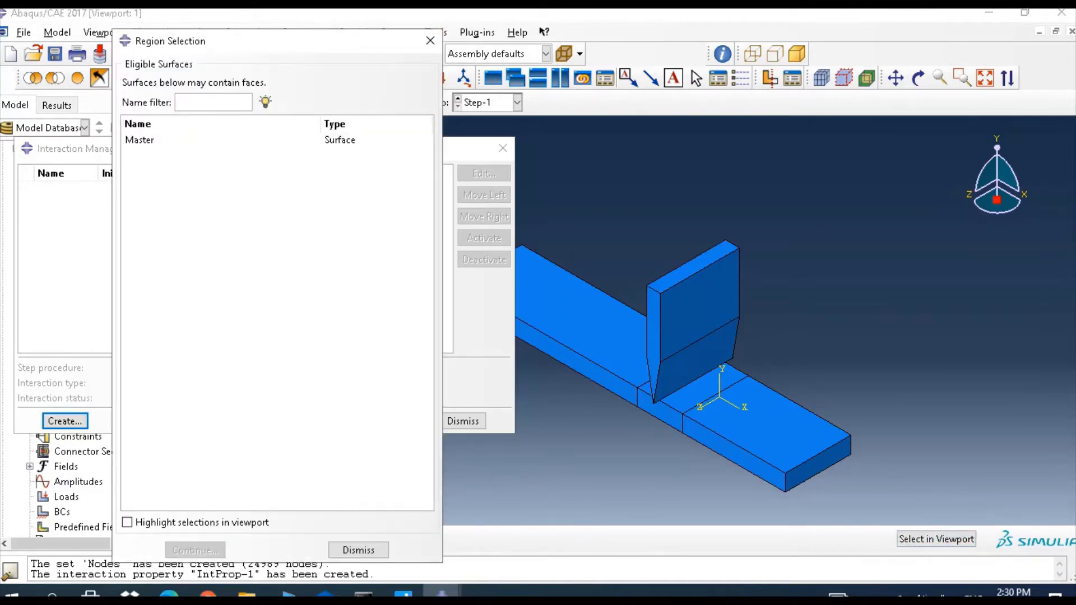
pyautogui.click(140, 139)
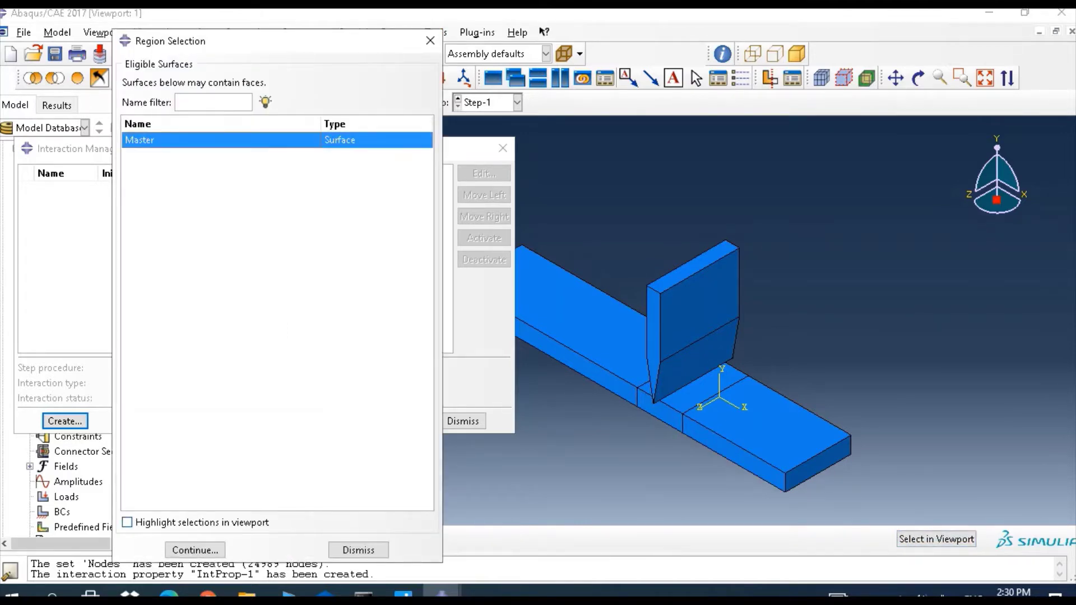
pyautogui.click(127, 522)
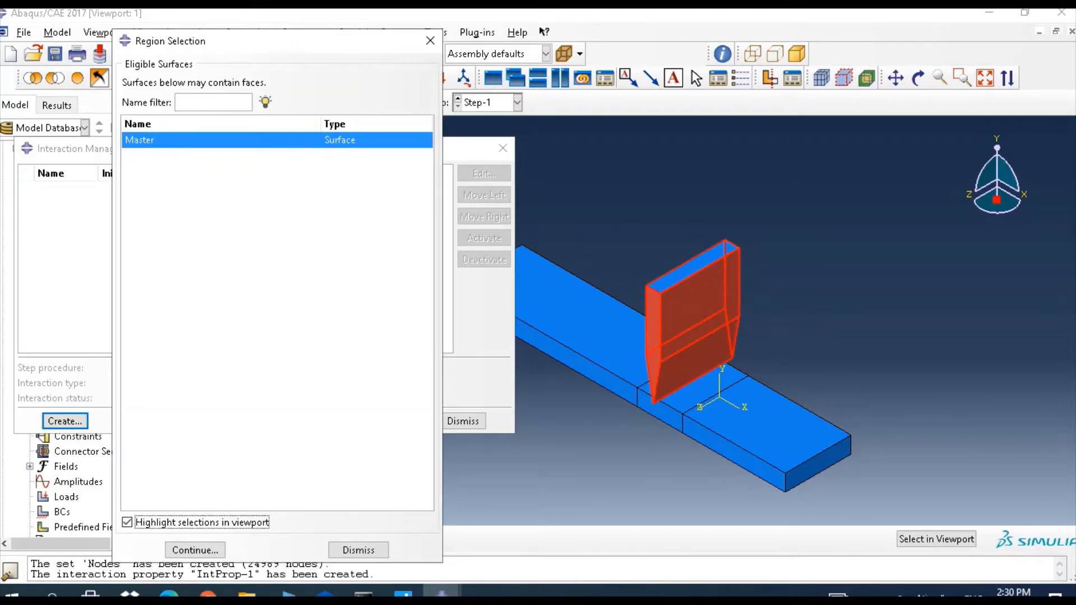
pyautogui.click(195, 550)
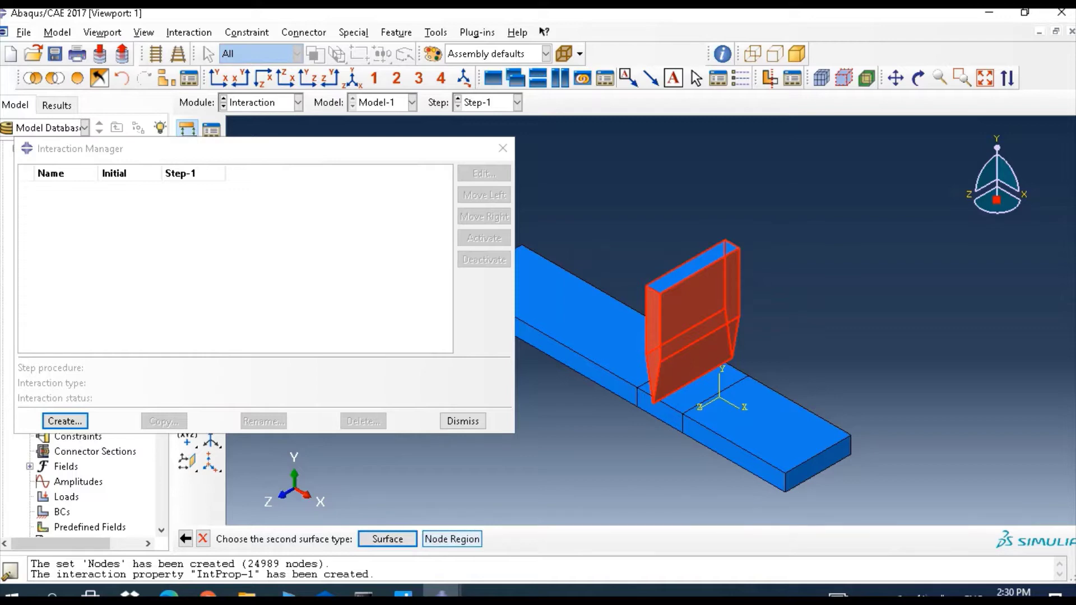
pyautogui.click(452, 538)
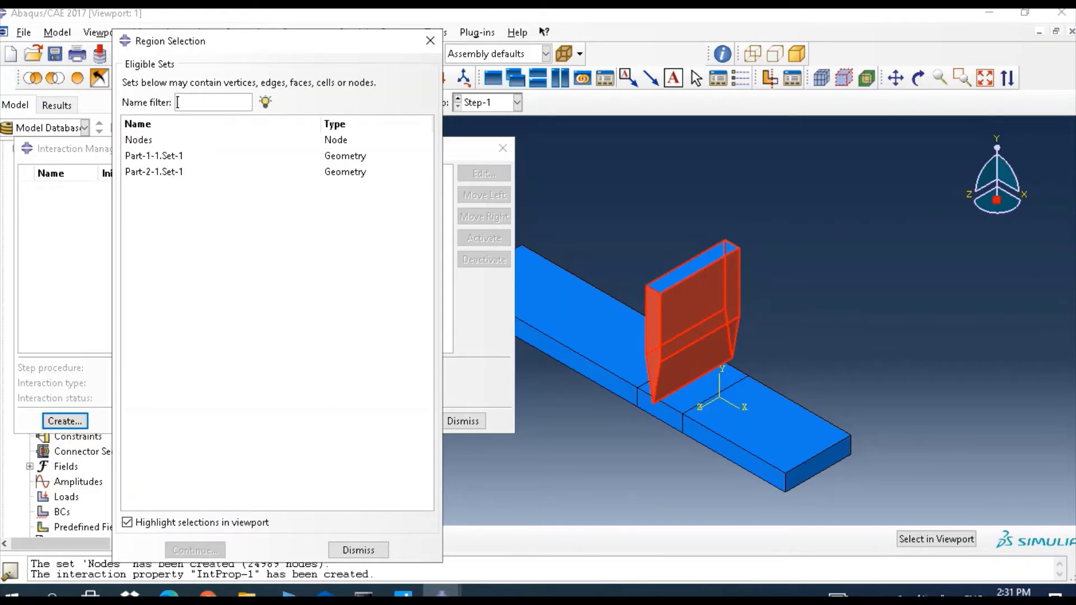
pyautogui.click(138, 139)
pyautogui.click(195, 550)
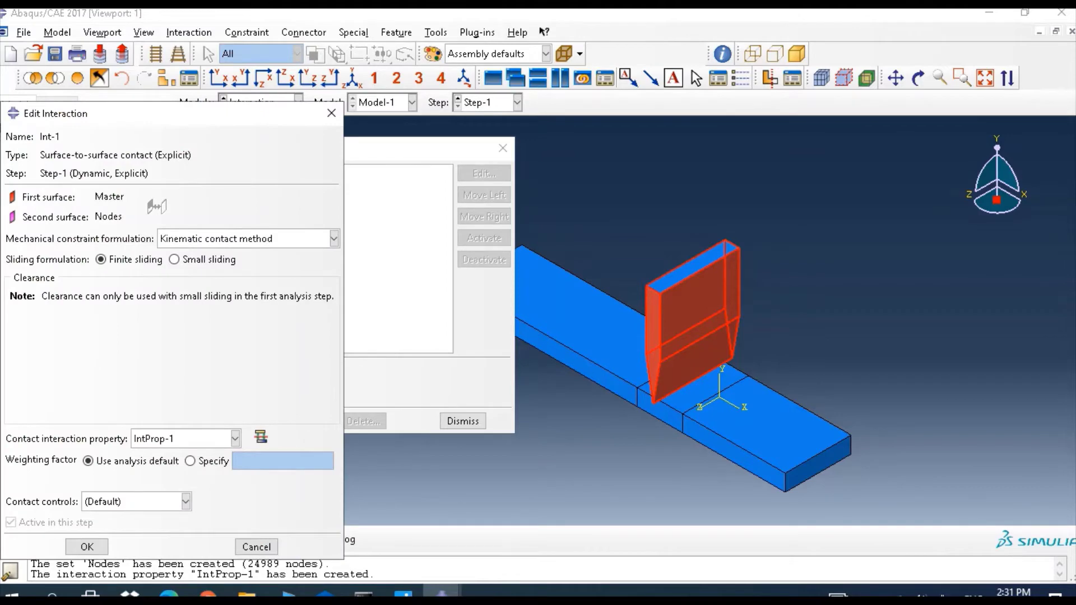
# Set the mechanical constraint formulation to Penalty contact method with property IntProp-1, and accept the interaction
pyautogui.click(334, 238)
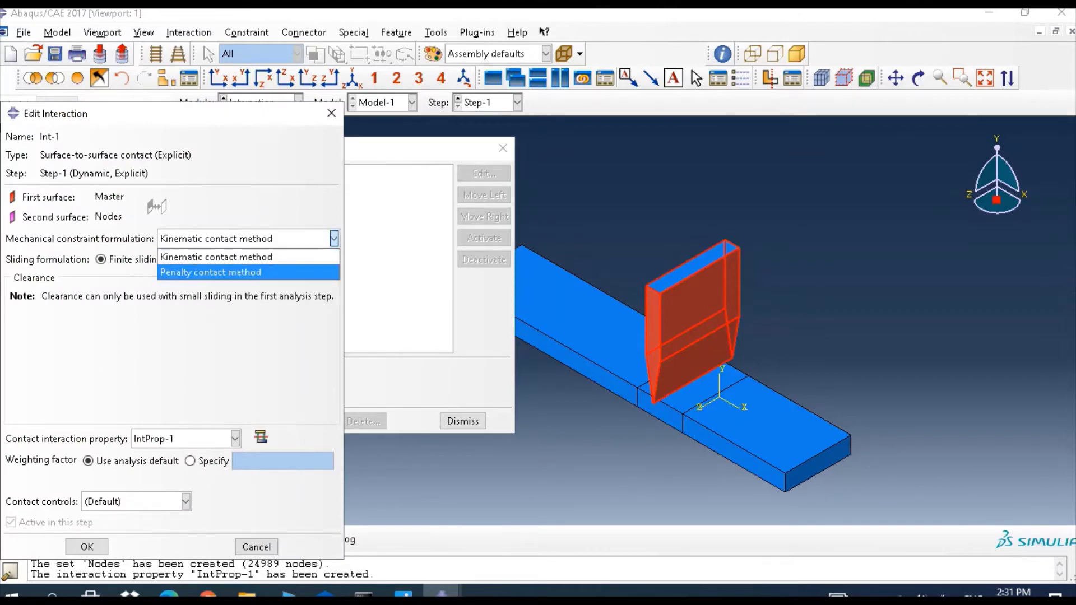
pyautogui.click(210, 271)
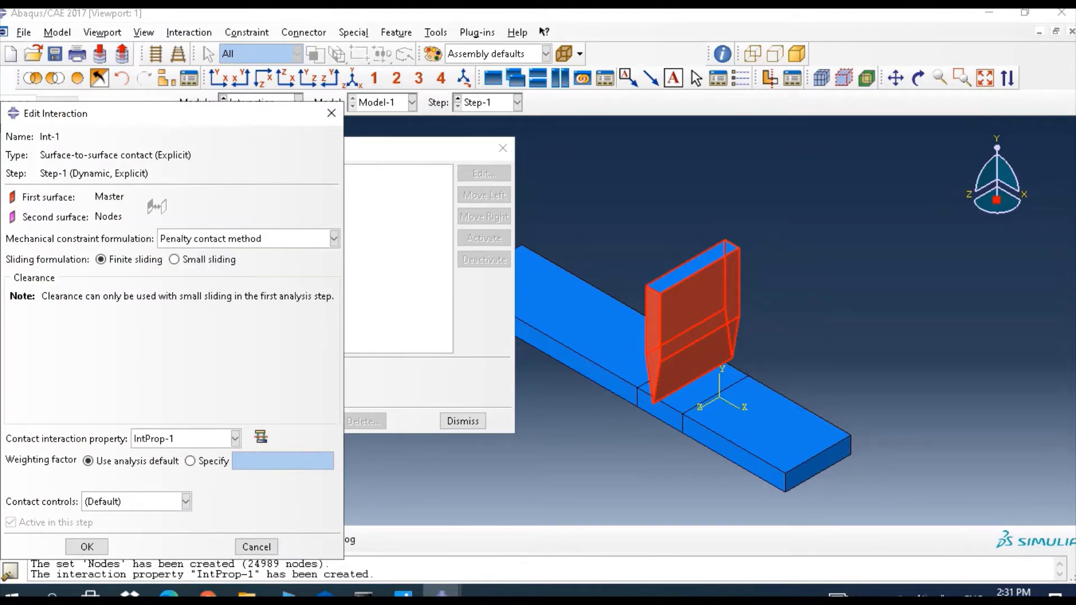
pyautogui.click(87, 546)
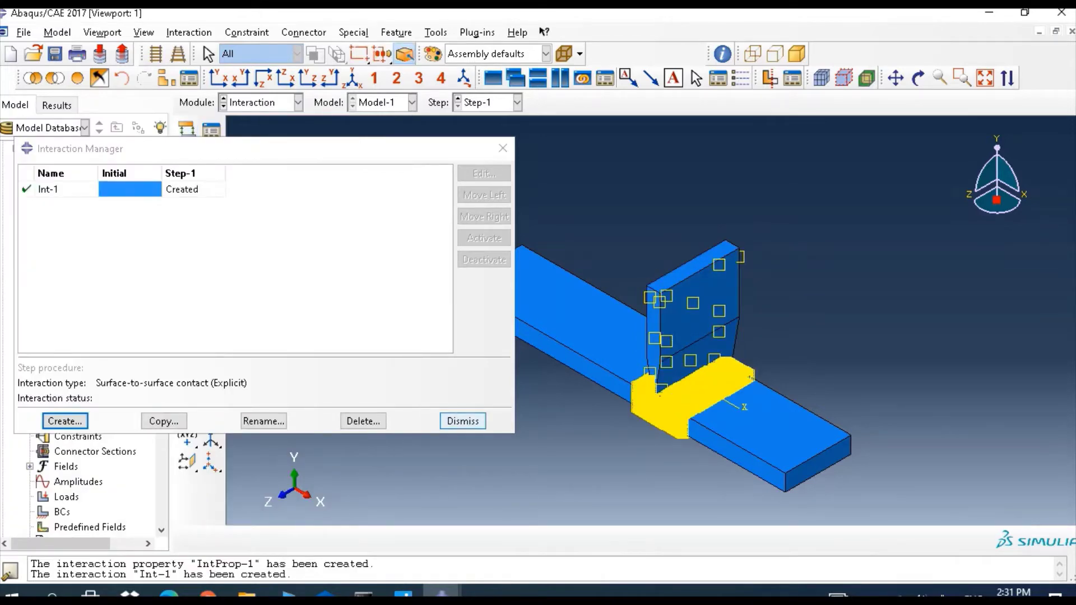
pyautogui.click(461, 421)
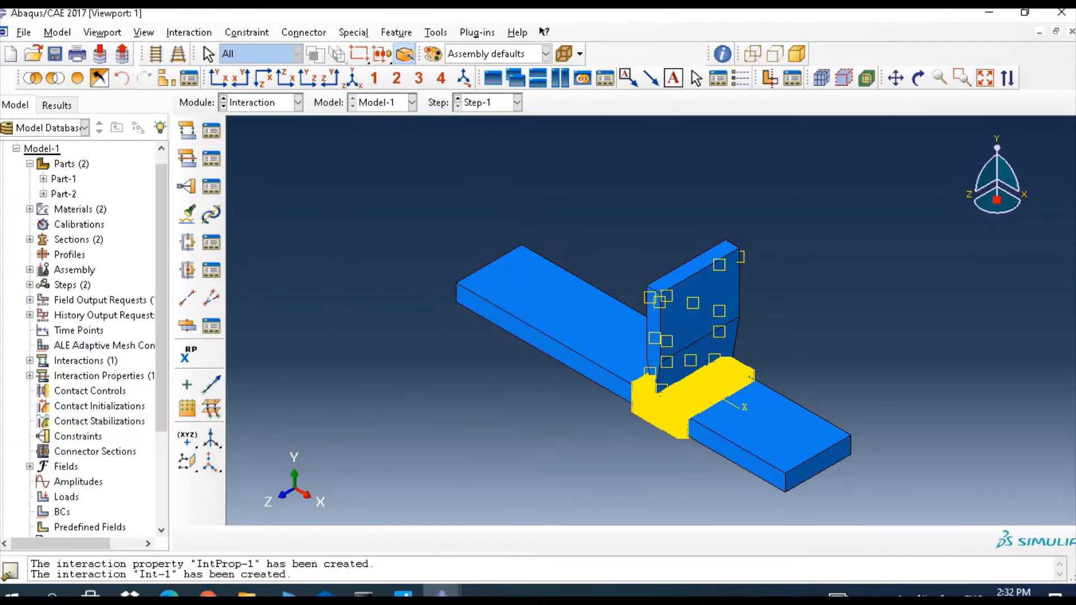
pyautogui.click(298, 102)
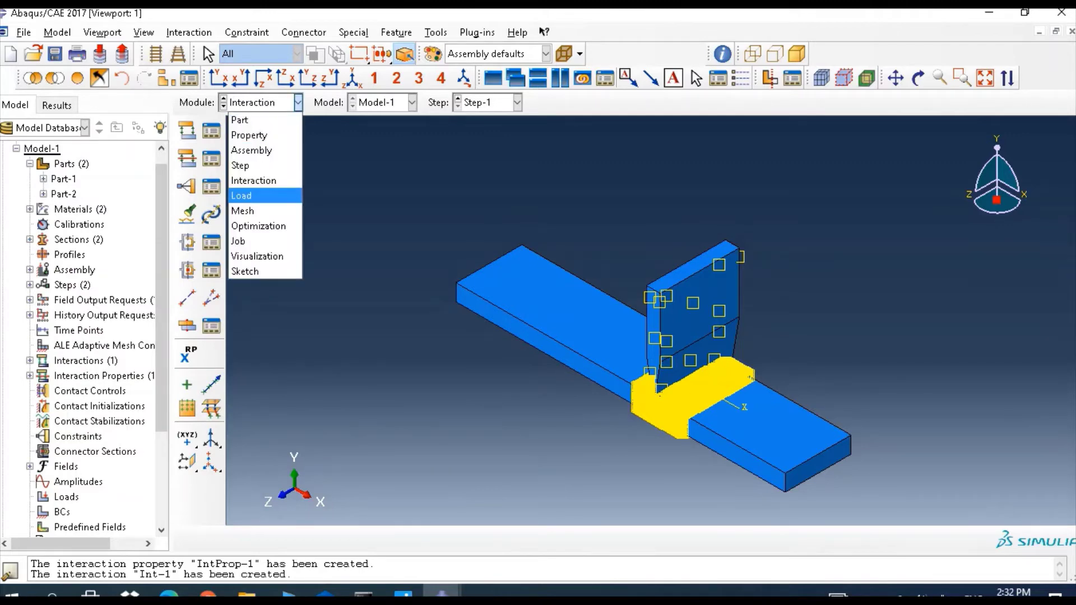
pyautogui.click(242, 196)
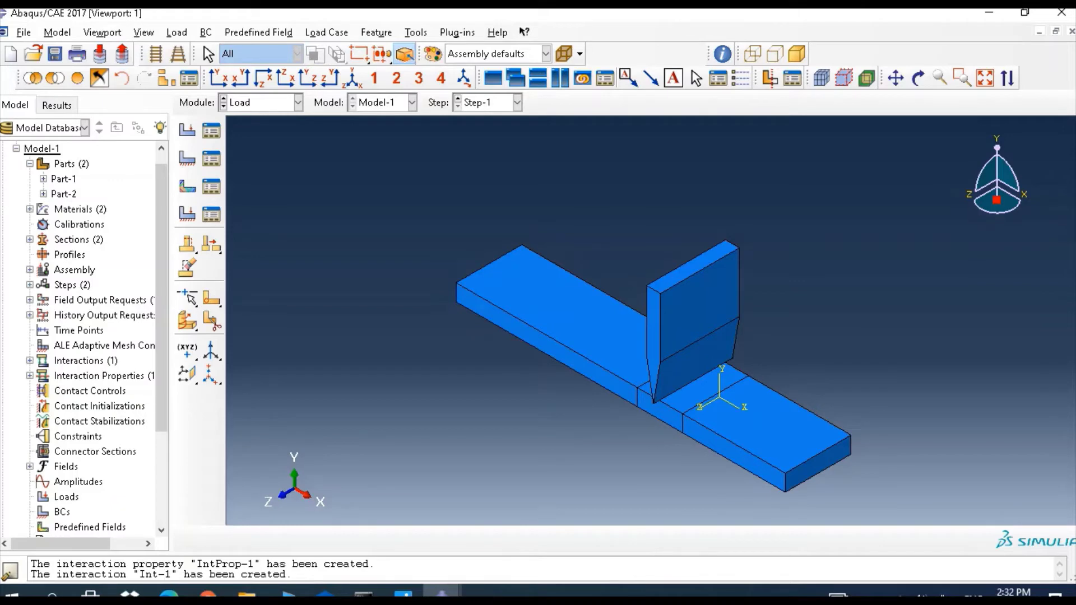
pyautogui.click(298, 102)
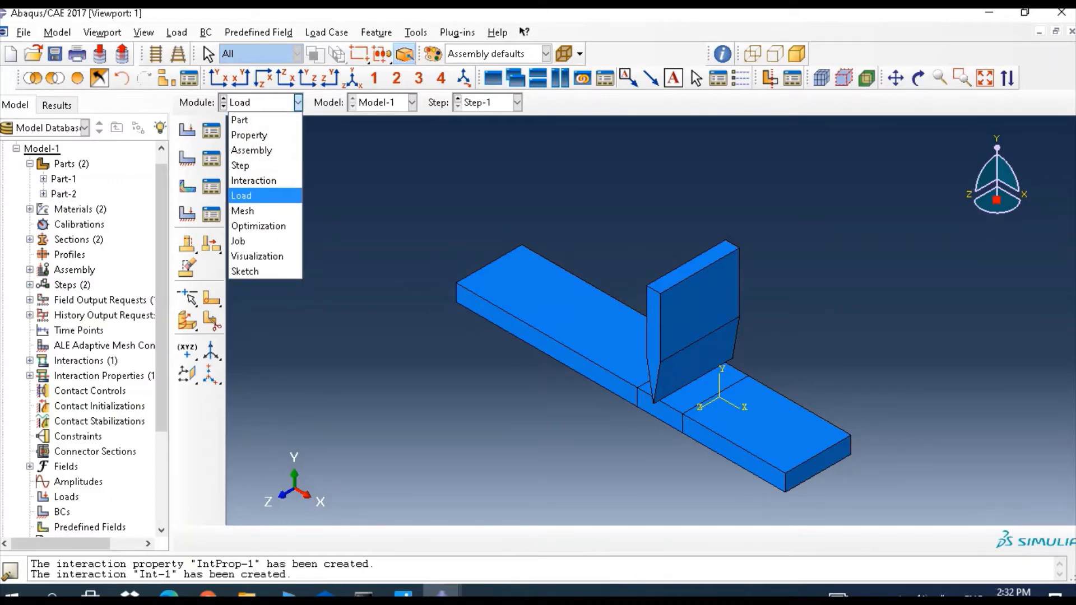
pyautogui.press('Up')
pyautogui.press('Up')
pyautogui.press('Up')
pyautogui.press('Down')
pyautogui.press('Down')
pyautogui.press('Down')
pyautogui.click(264, 195)
pyautogui.click(210, 158)
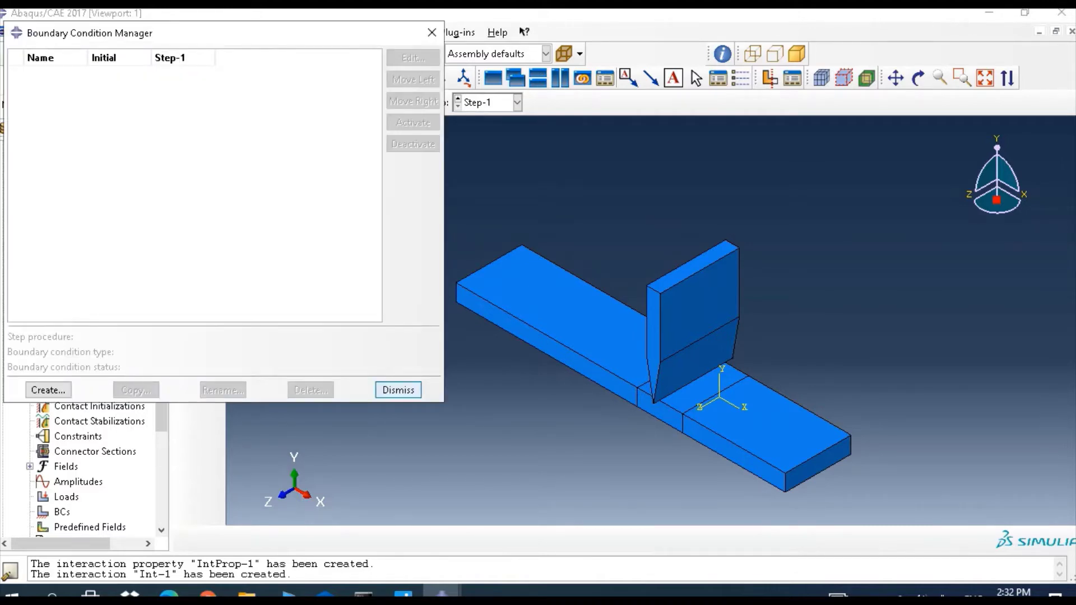
pyautogui.click(398, 390)
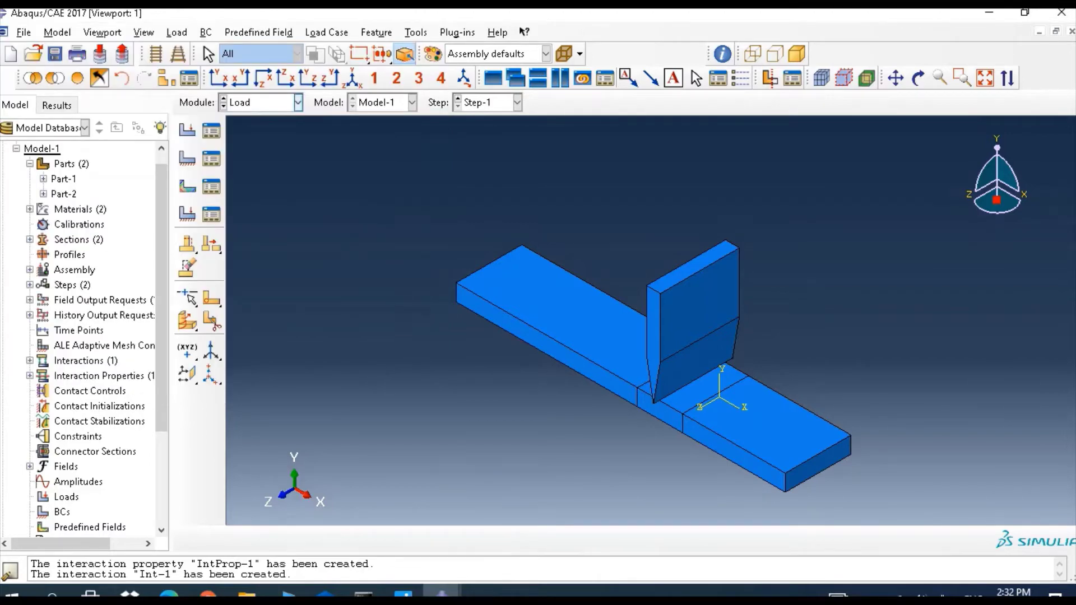
# Switch to the Part module with Part-1 displayed
pyautogui.click(263, 102)
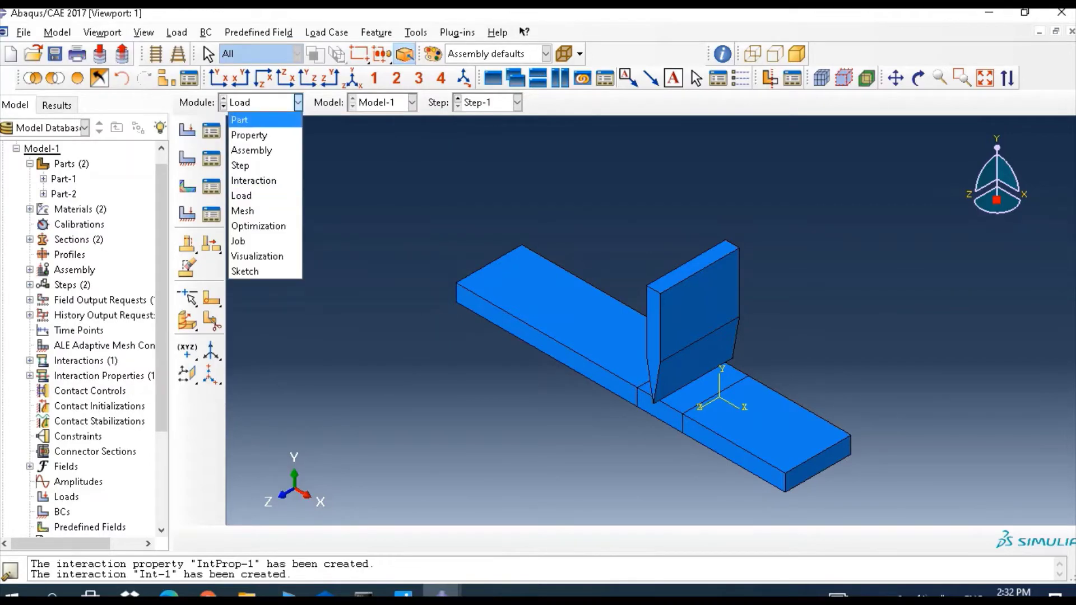
pyautogui.click(263, 119)
pyautogui.click(487, 103)
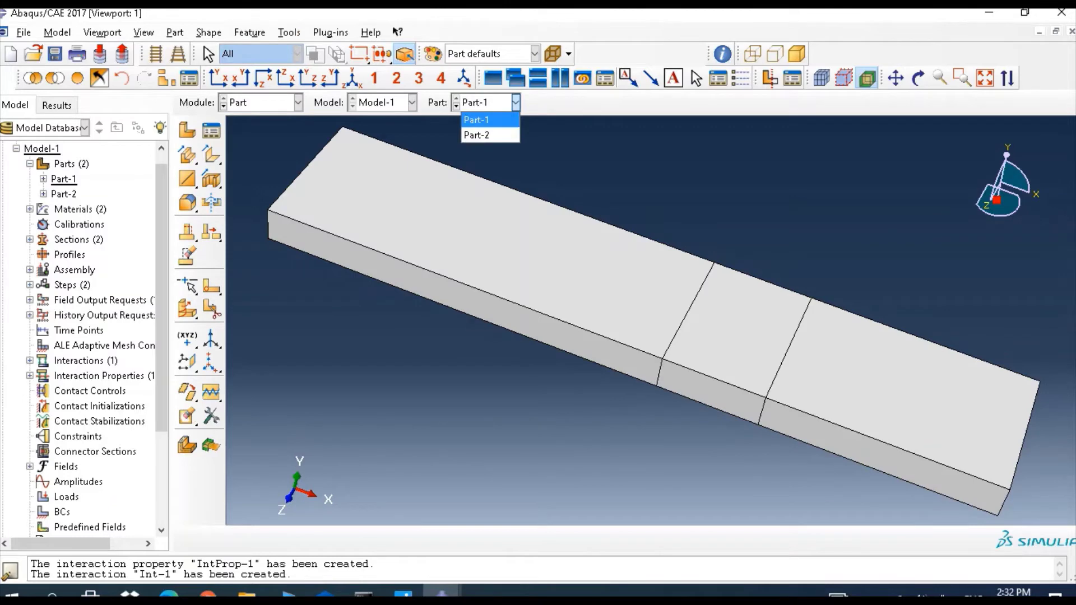
pyautogui.click(487, 134)
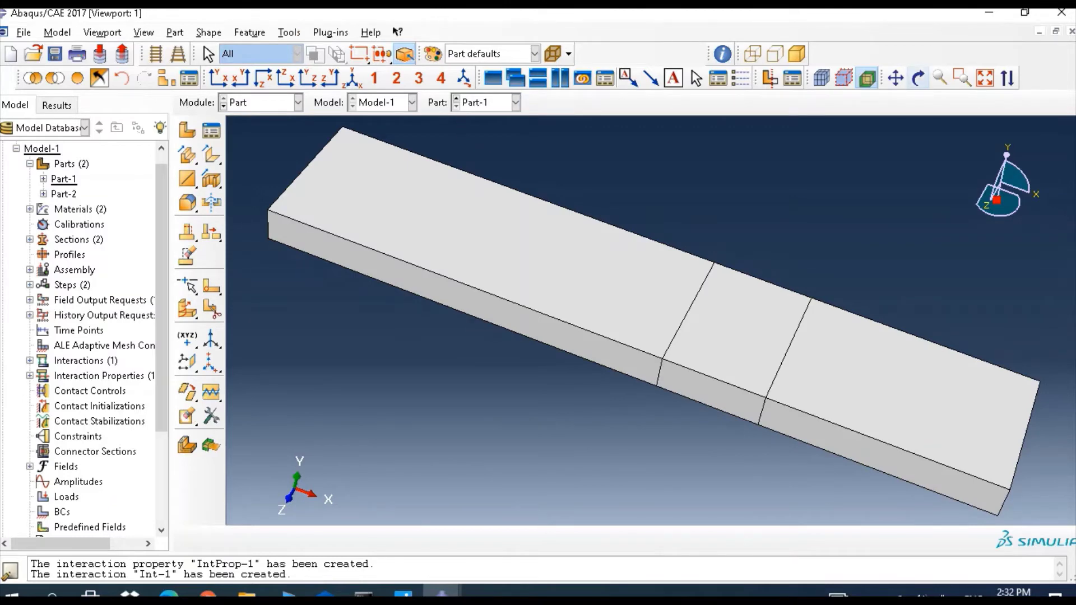
# Start a sketched face partition on the underside of the plate's middle section, allow affected meshes to be deleted, and orient it by the section's edge
pyautogui.click(917, 78)
pyautogui.moveTo(650, 319); pyautogui.dragTo(678, 259)
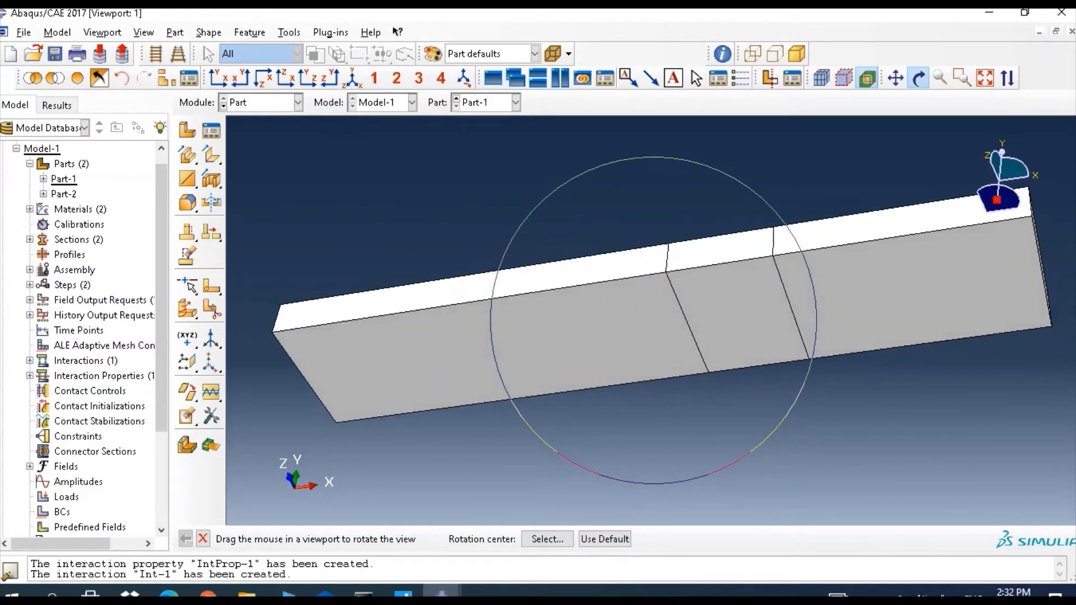
pyautogui.click(212, 286)
pyautogui.click(737, 314)
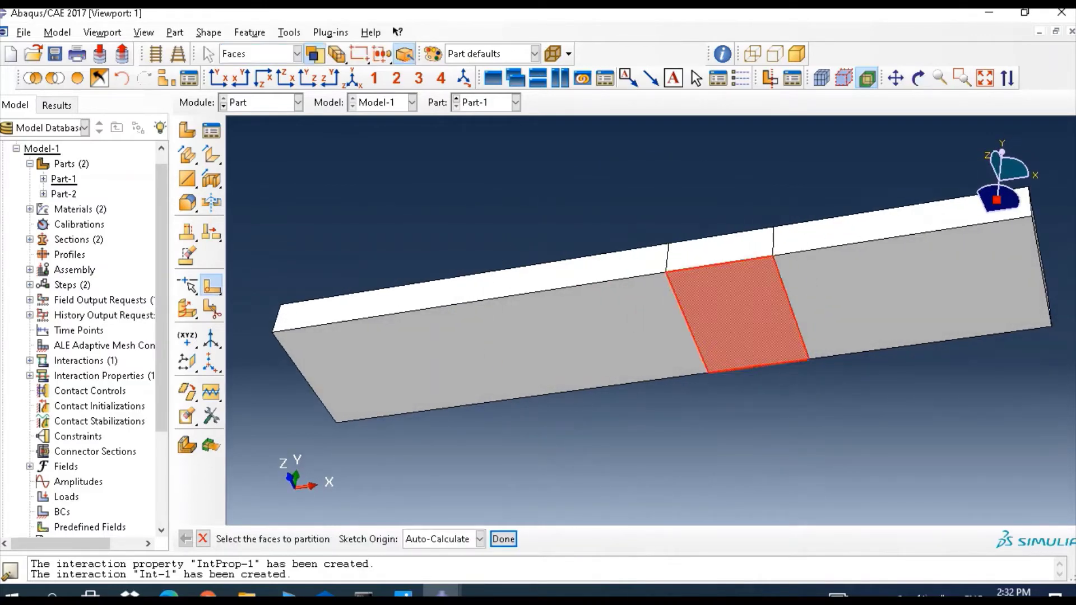
pyautogui.click(503, 539)
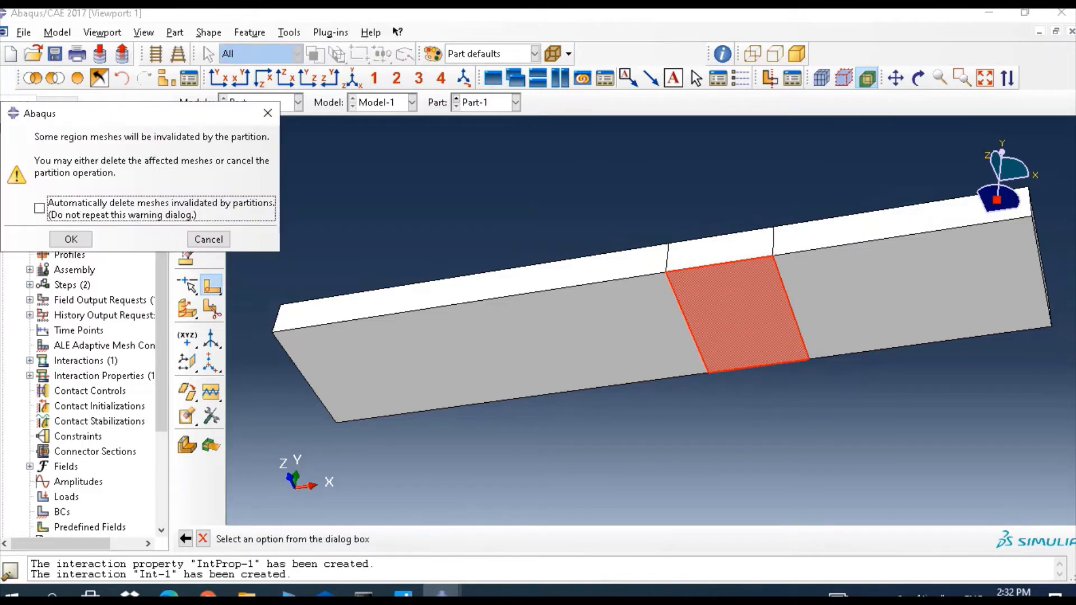
pyautogui.click(70, 239)
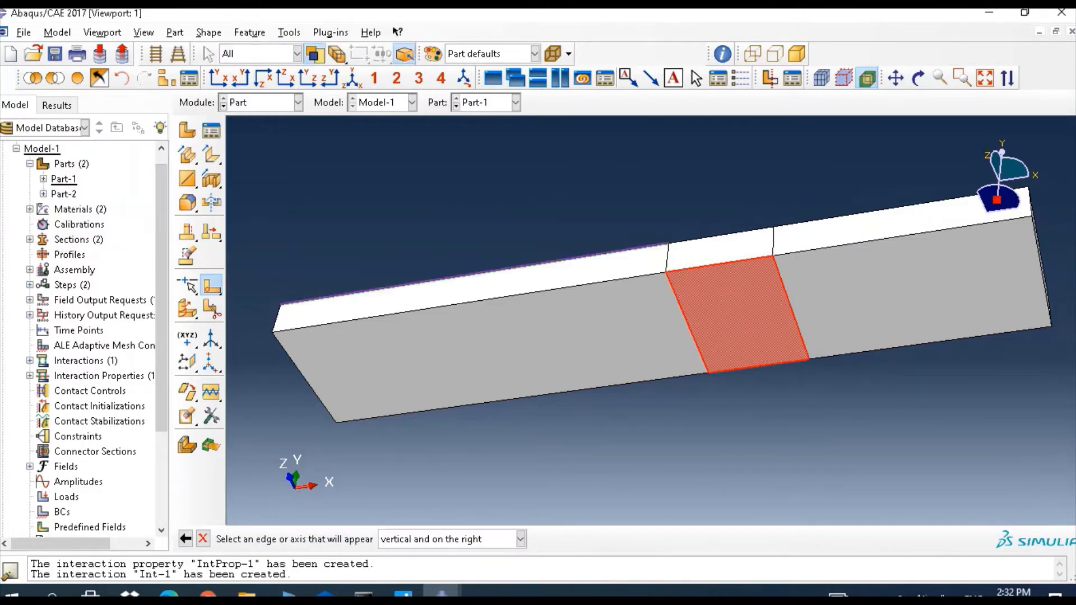
pyautogui.click(790, 307)
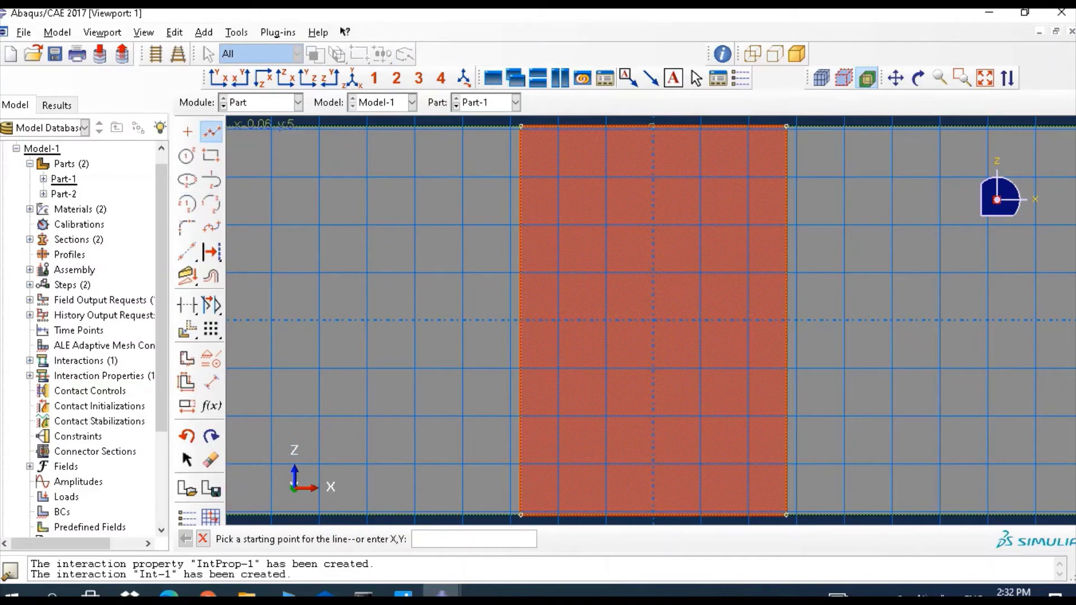
# Sketch a vertical line about 10 units long through the centre of the face from edge to edge, and finish the partition
pyautogui.click(653, 126)
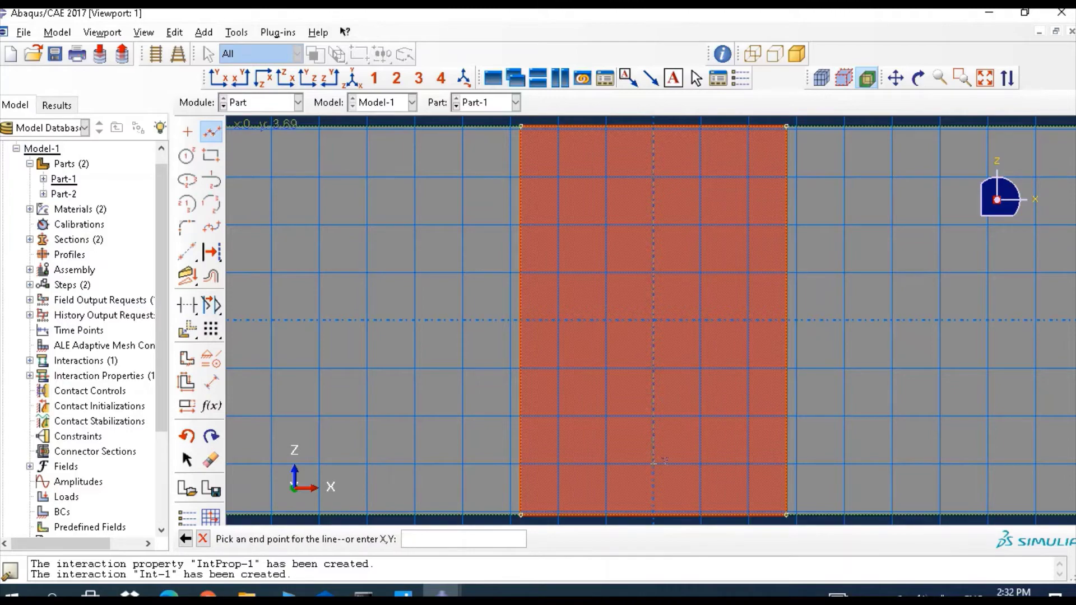
pyautogui.click(653, 514)
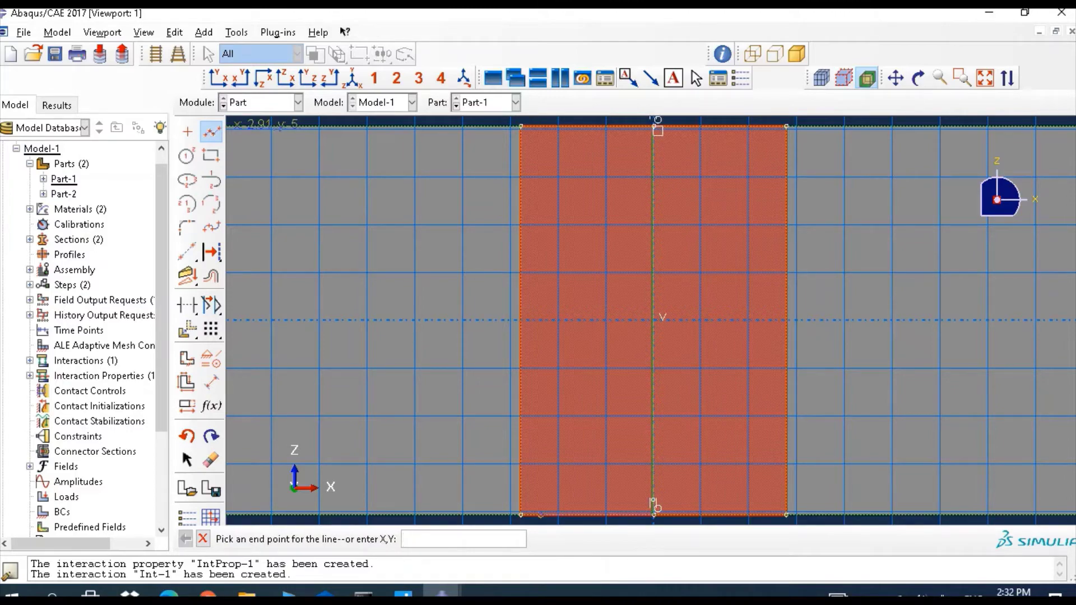
pyautogui.middleClick(654, 506)
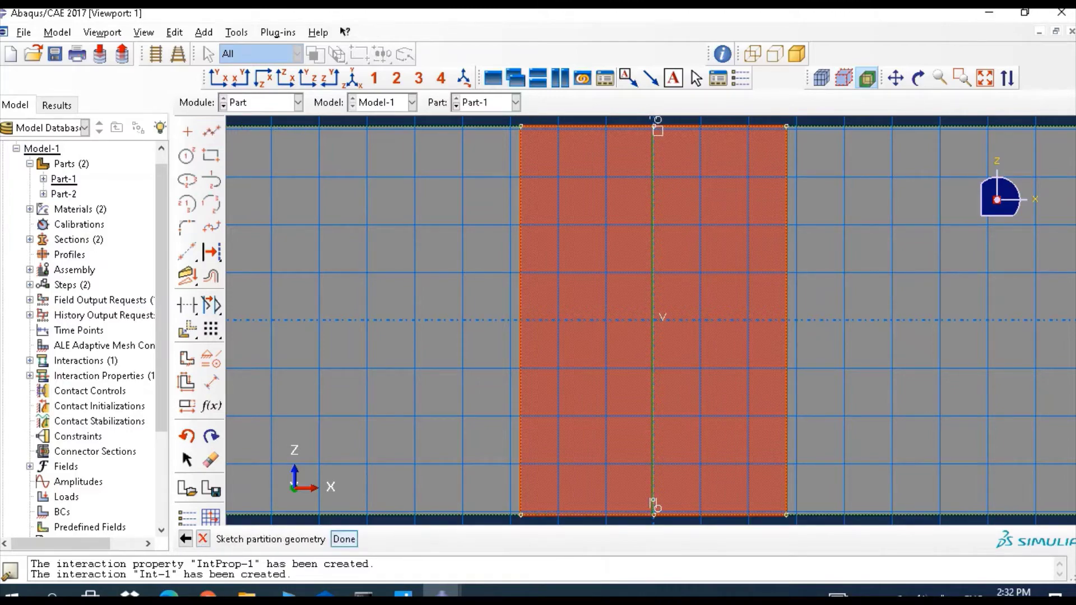
pyautogui.click(343, 539)
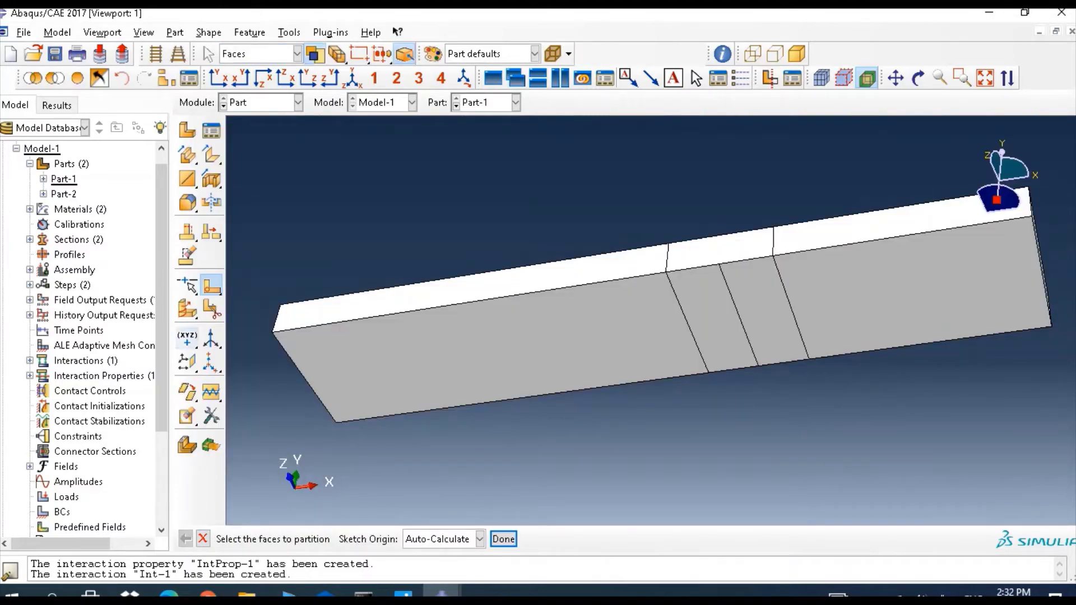
# Partition the plate's middle cell by extruding its centre line through the thickness along the section's vertical edge
pyautogui.click(187, 308)
pyautogui.click(739, 297)
pyautogui.click(345, 539)
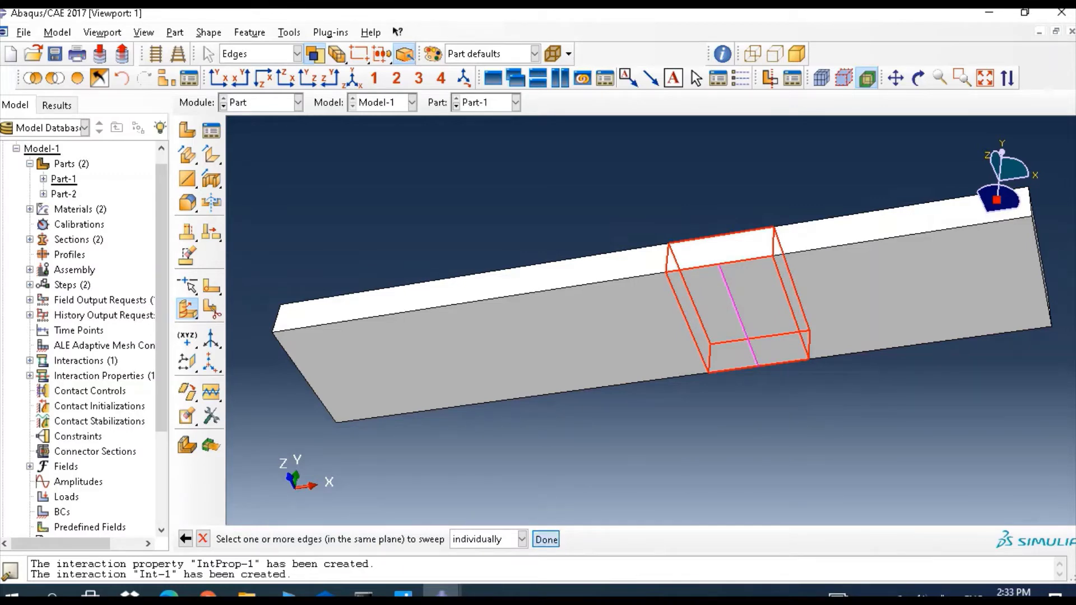
pyautogui.click(545, 539)
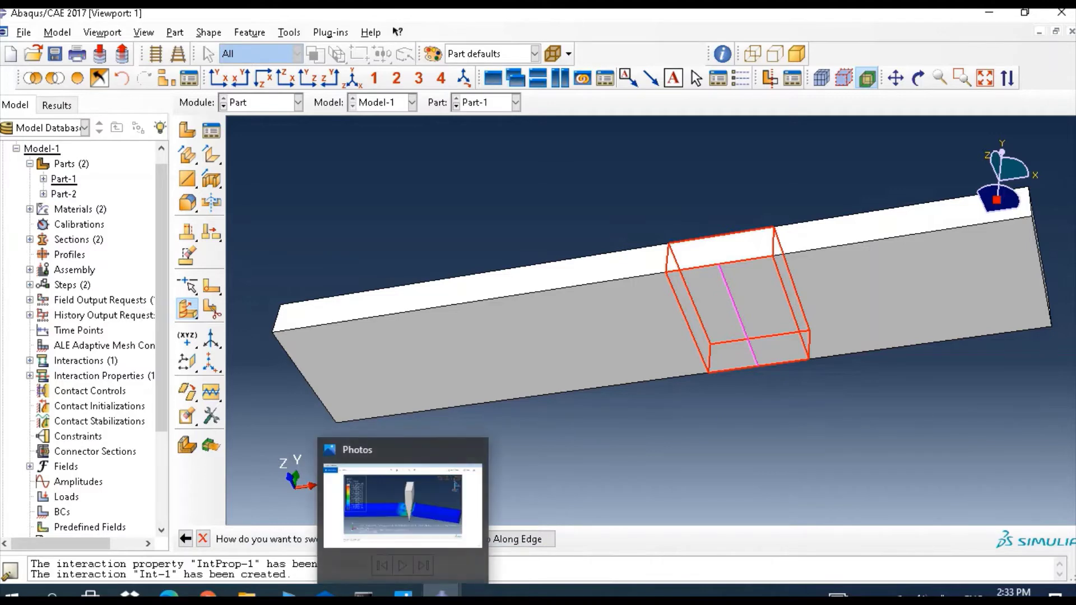
pyautogui.click(392, 539)
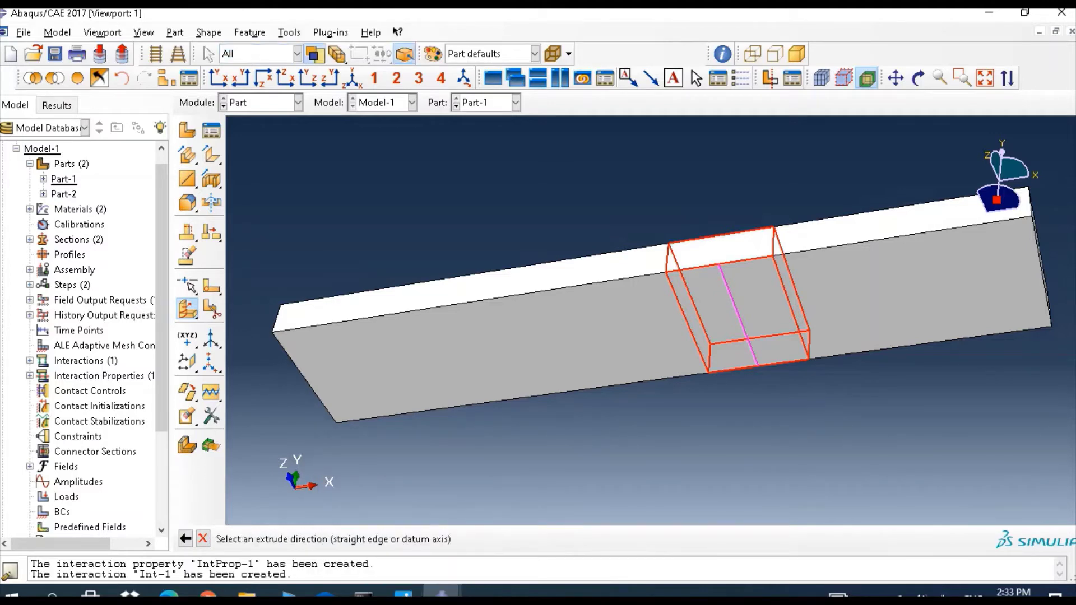
pyautogui.click(667, 258)
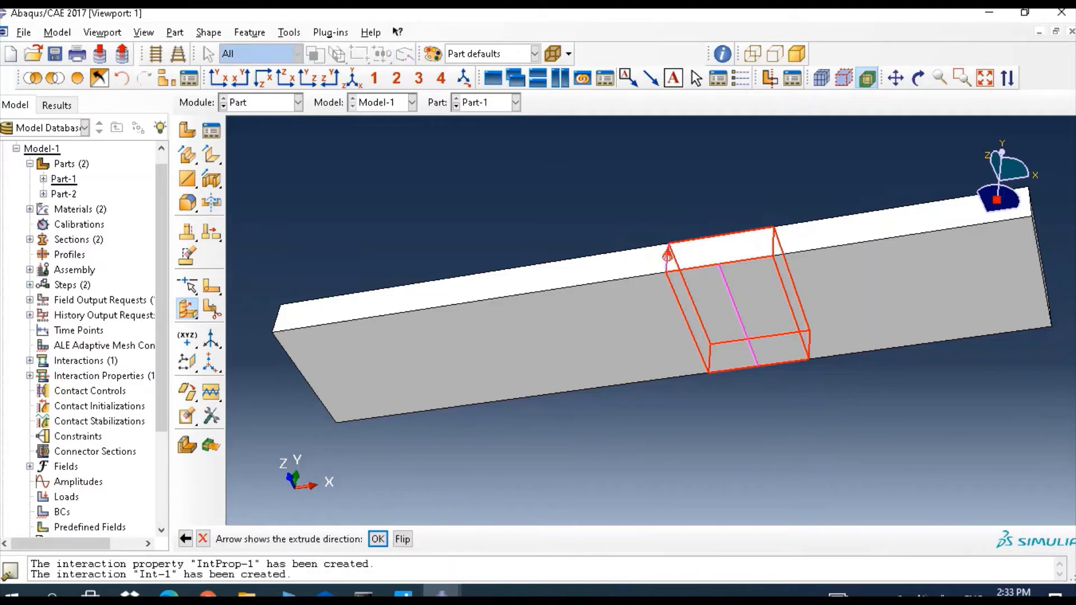
pyautogui.press('Return')
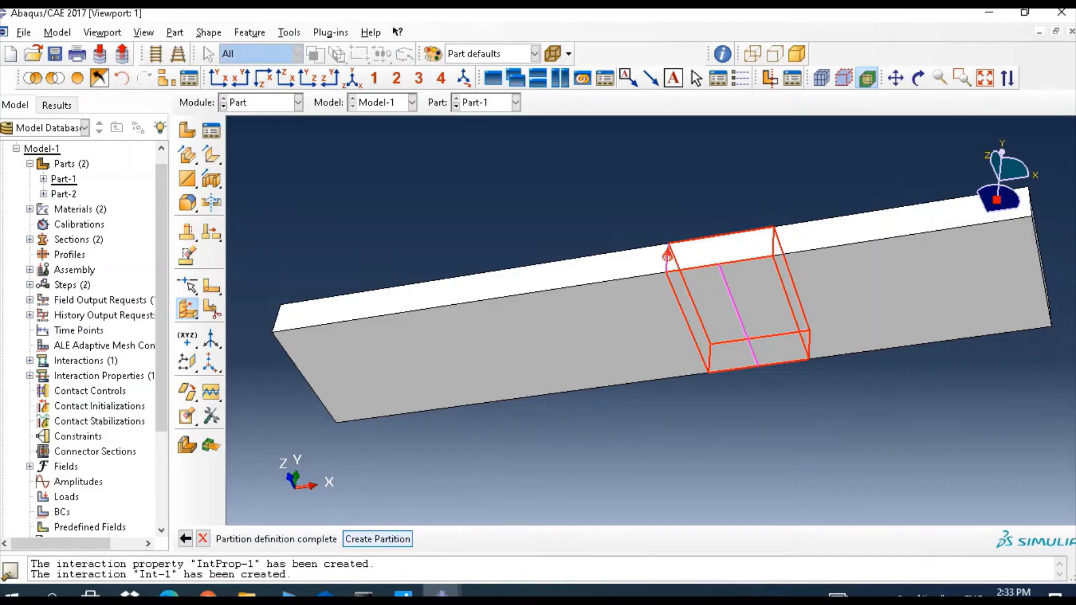
pyautogui.press('Return')
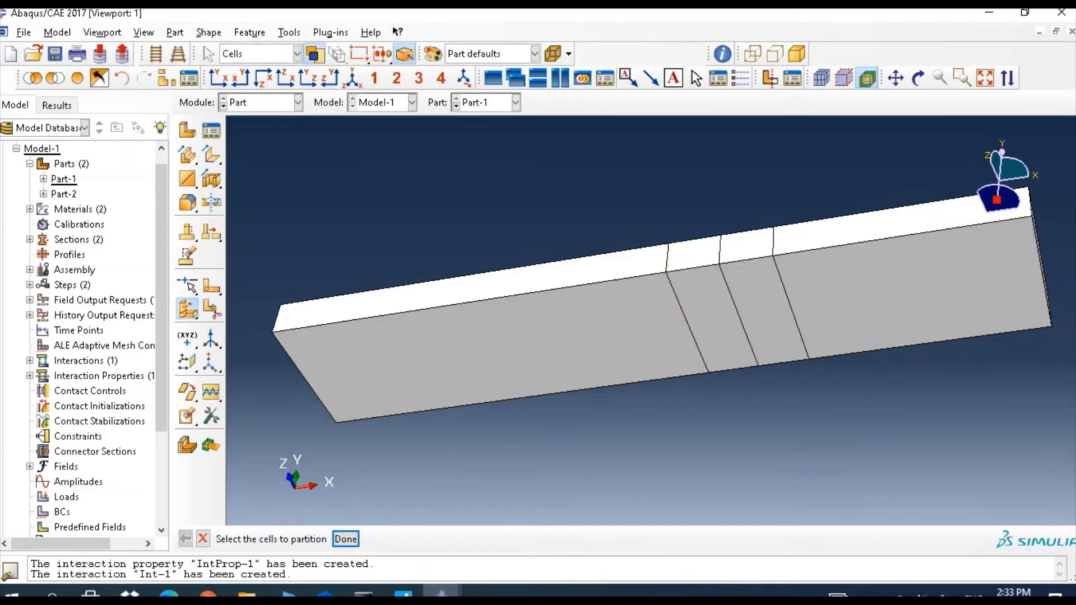
pyautogui.click(297, 102)
pyautogui.click(298, 102)
pyautogui.click(345, 539)
# Switch to the Mesh module, set an isometric view, and remesh Part-1
pyautogui.click(298, 102)
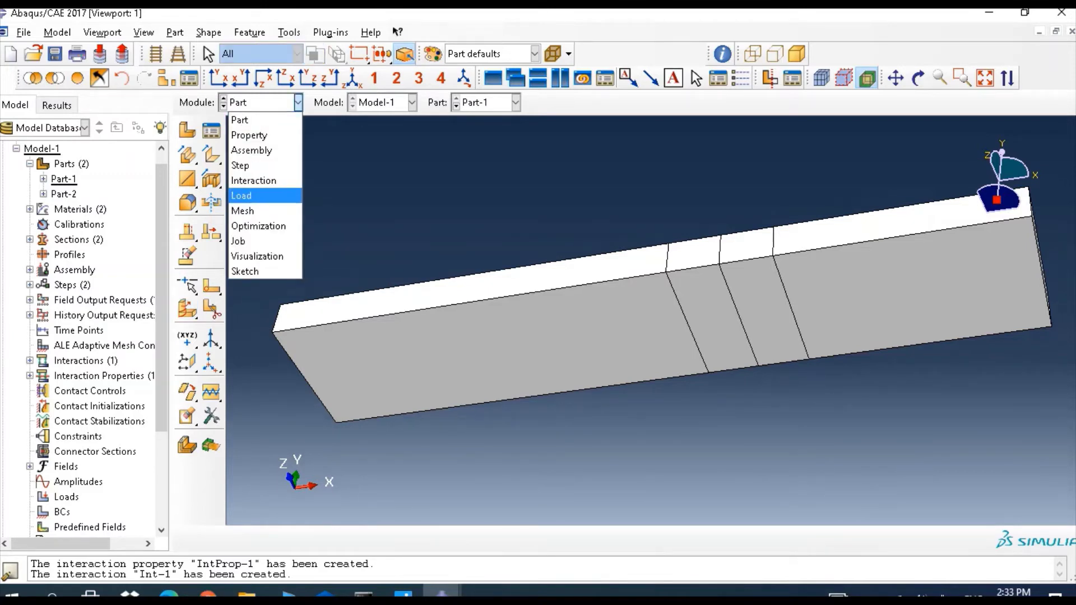
pyautogui.click(246, 211)
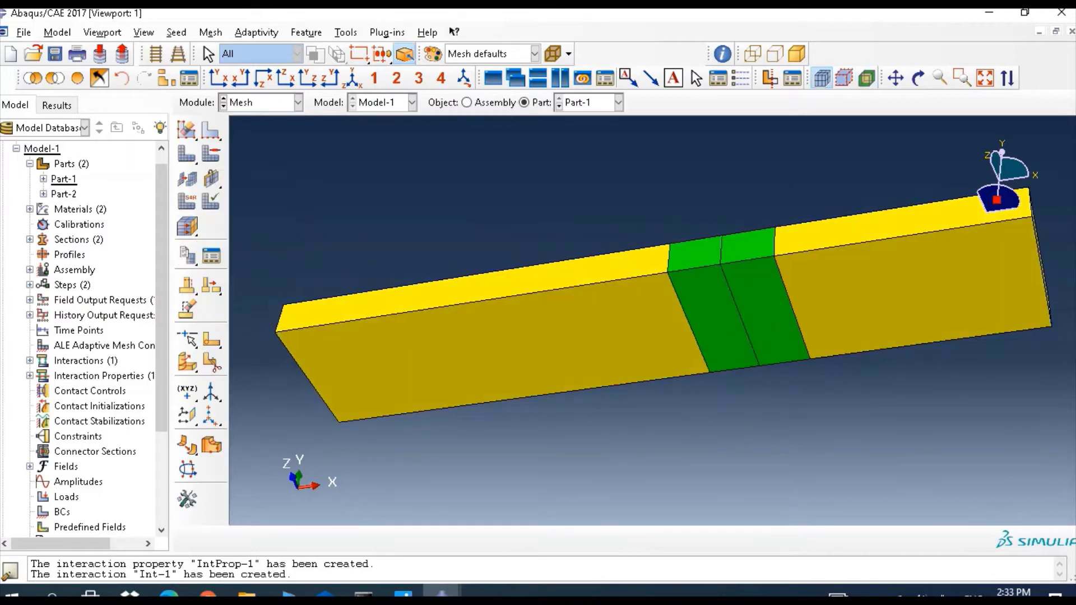
pyautogui.click(984, 77)
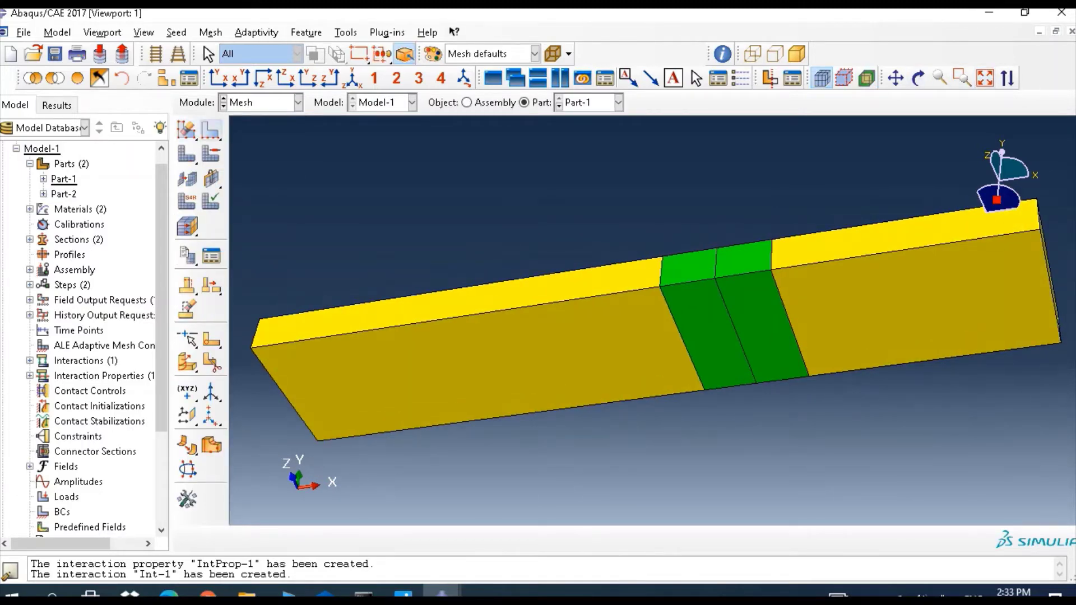
pyautogui.click(352, 77)
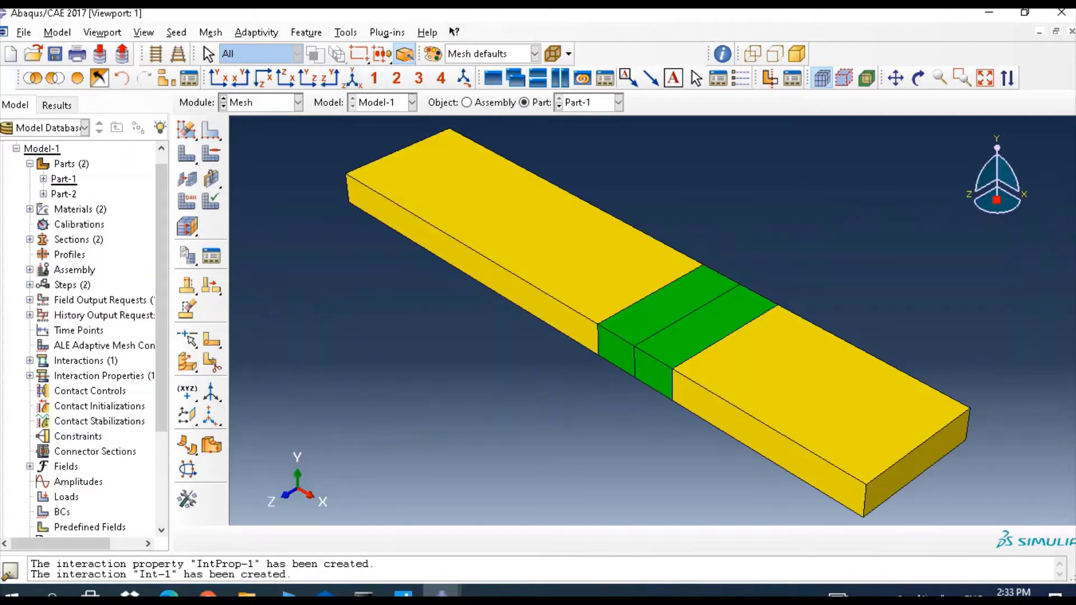
pyautogui.click(187, 153)
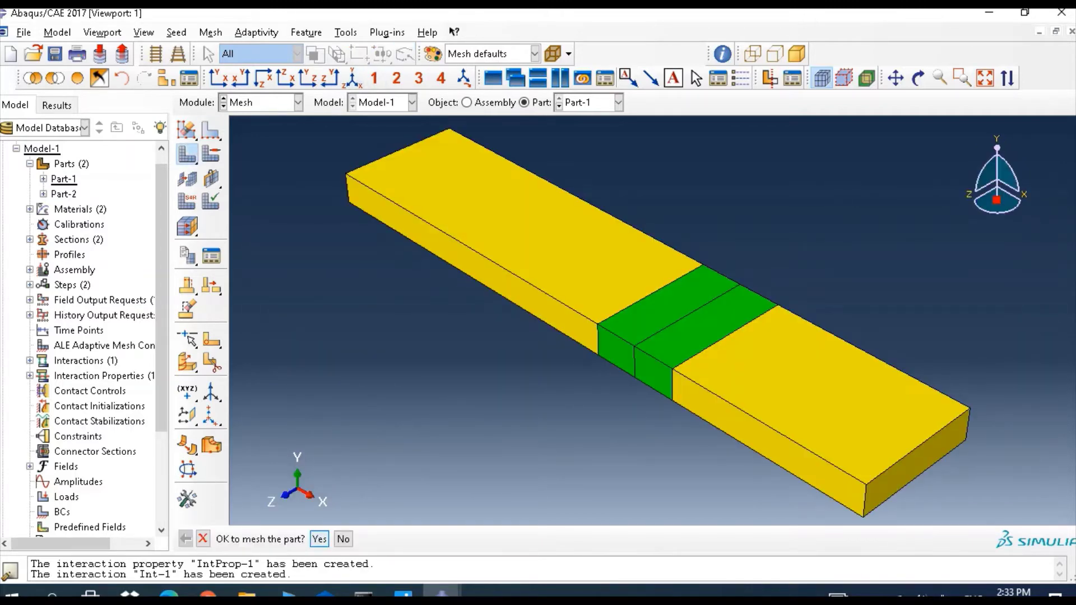
pyautogui.click(319, 538)
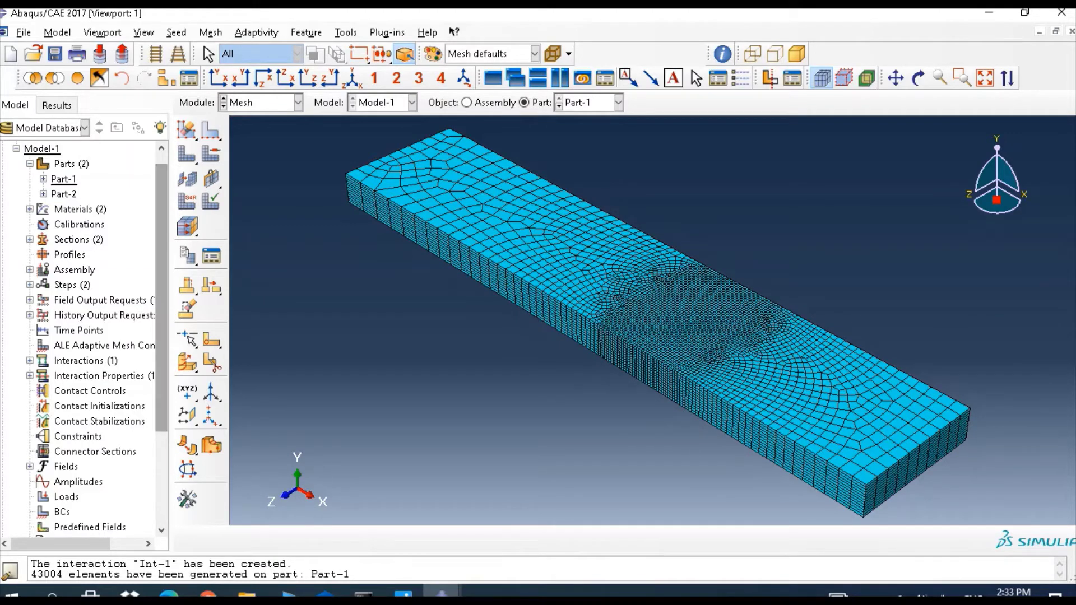
# Expand the assembly's sets and open the Nodes set for editing
pyautogui.scroll(-2, 84, 336)
pyautogui.scroll(1, 67, 156)
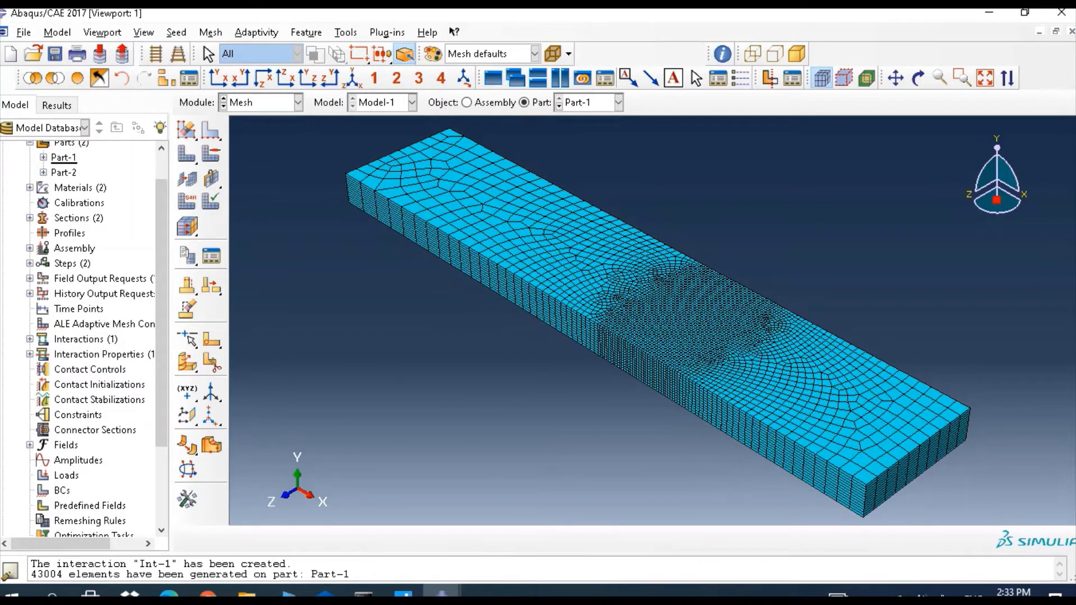
pyautogui.click(30, 247)
pyautogui.click(77, 324)
pyautogui.rightClick(76, 323)
pyautogui.click(104, 349)
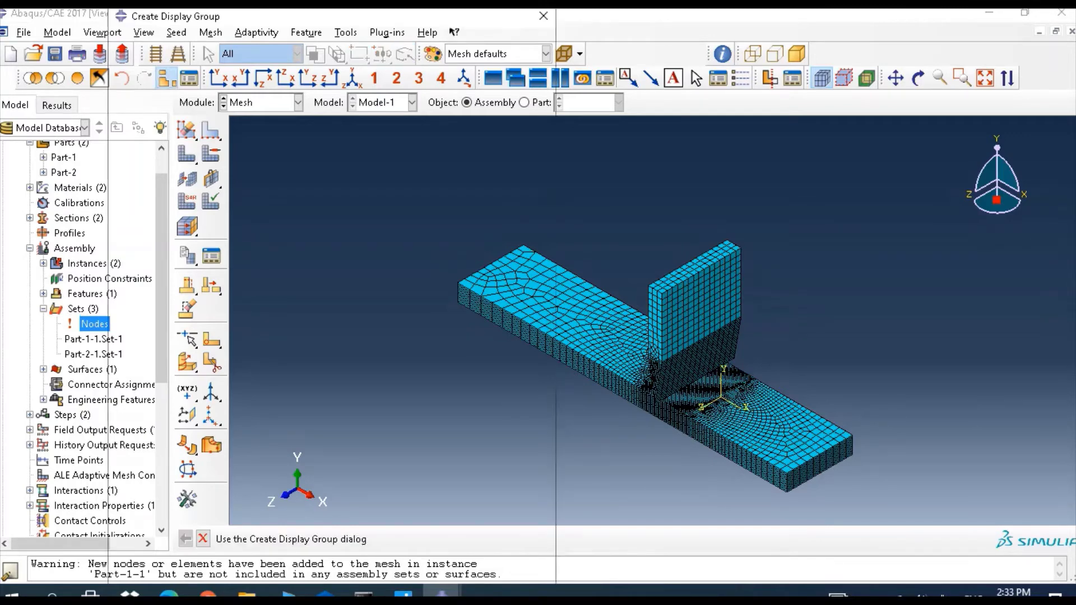
# Remove the plate's two middle cells through a cell display group, and invert the display to isolate them
pyautogui.click(167, 78)
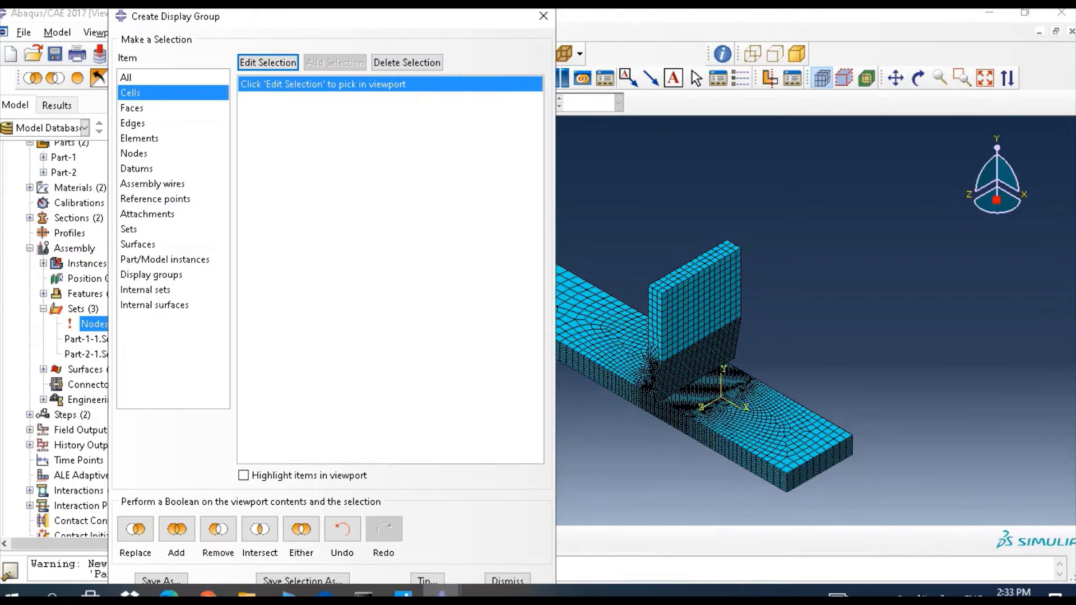
pyautogui.click(267, 62)
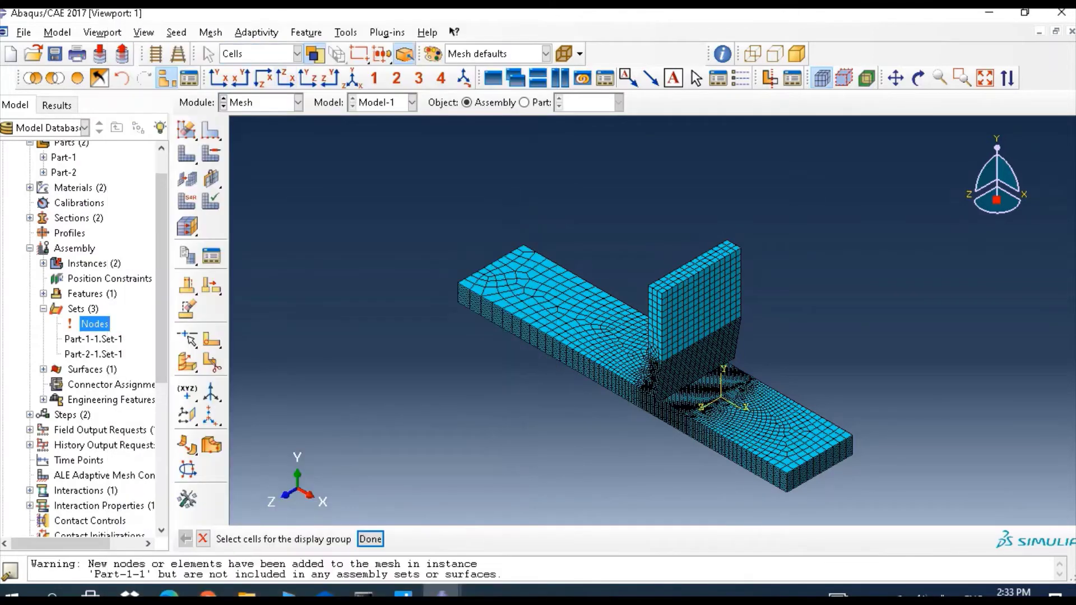
pyautogui.click(694, 397)
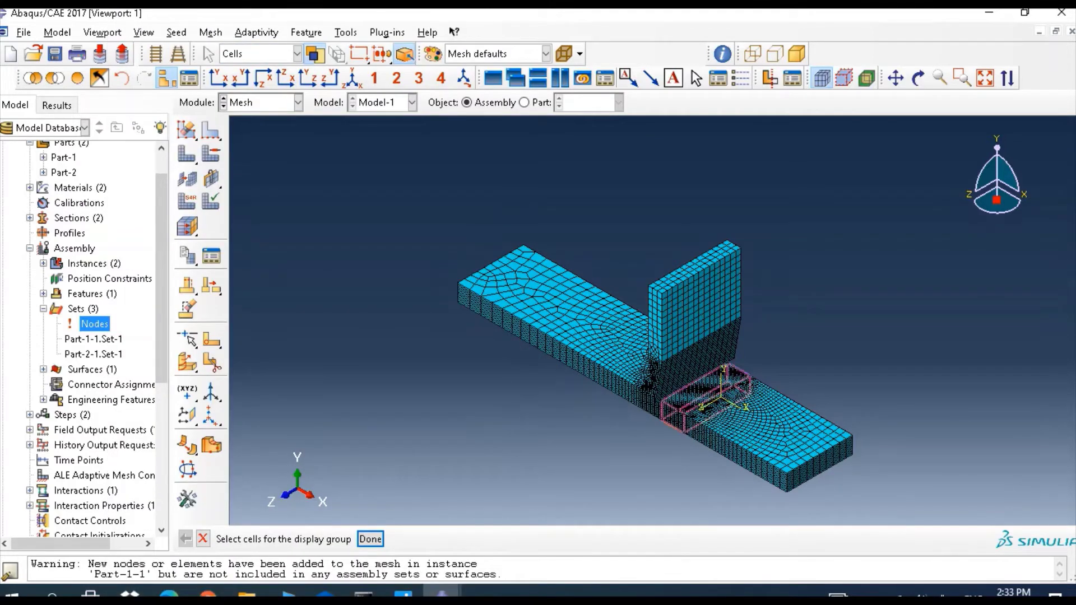
pyautogui.click(705, 398)
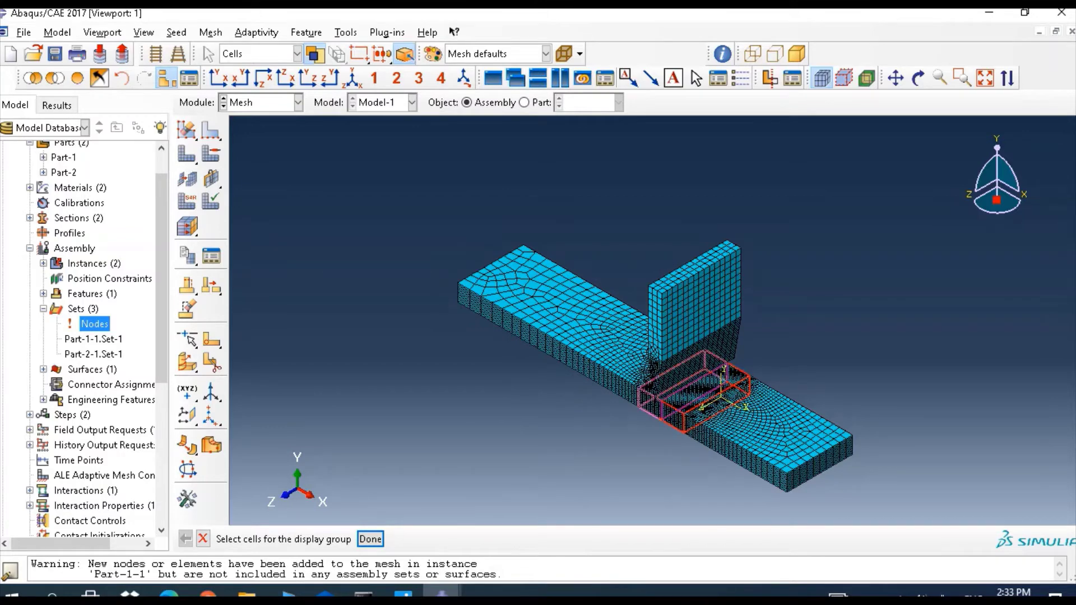
pyautogui.keyDown('shift'); pyautogui.click(677, 382); pyautogui.keyUp('shift')
pyautogui.click(371, 539)
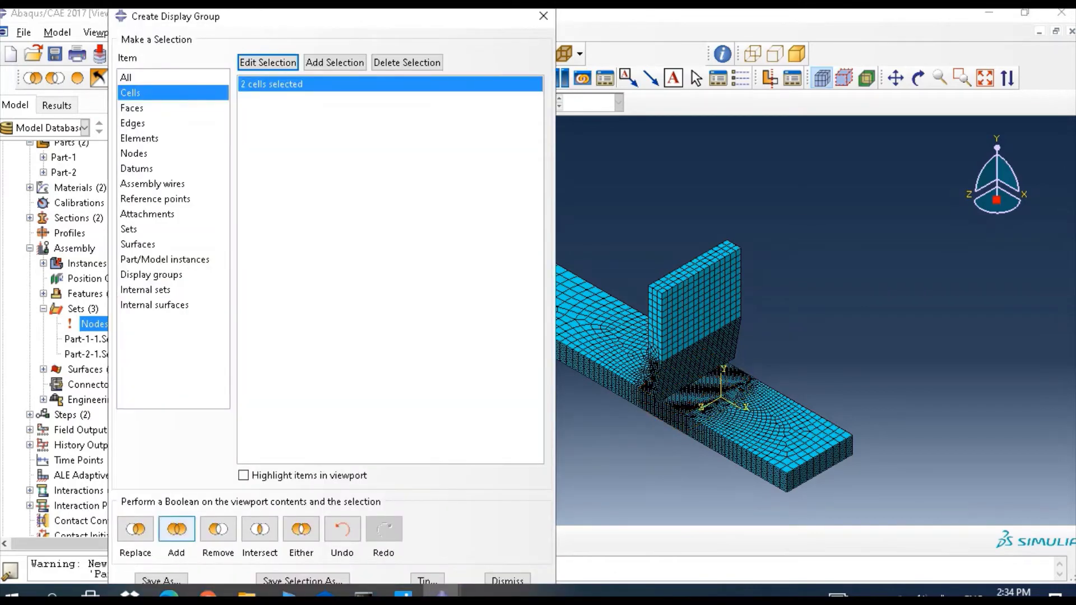
pyautogui.click(217, 529)
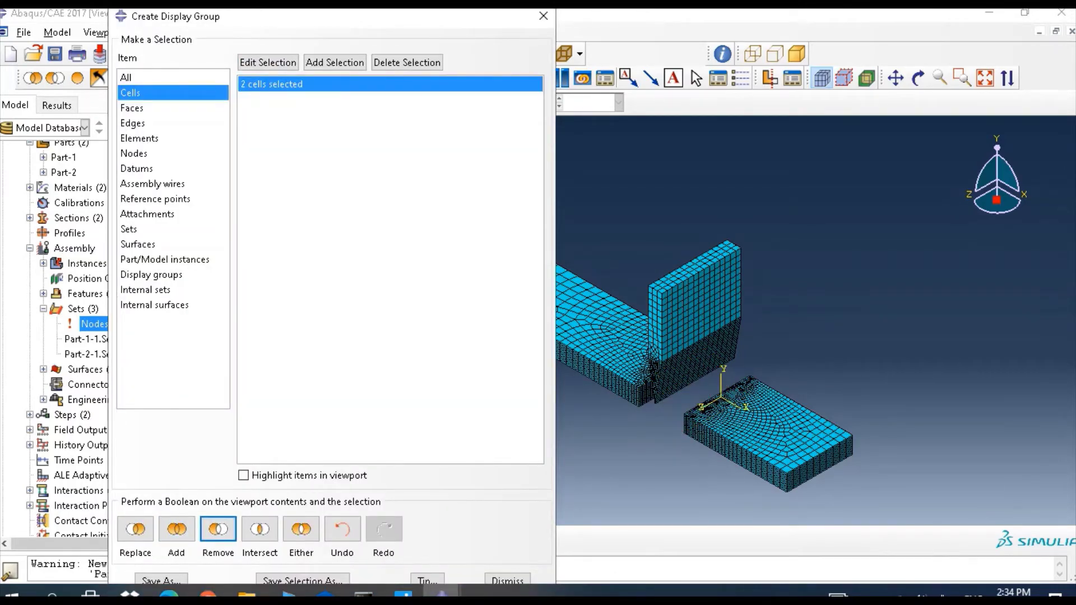
pyautogui.click(543, 16)
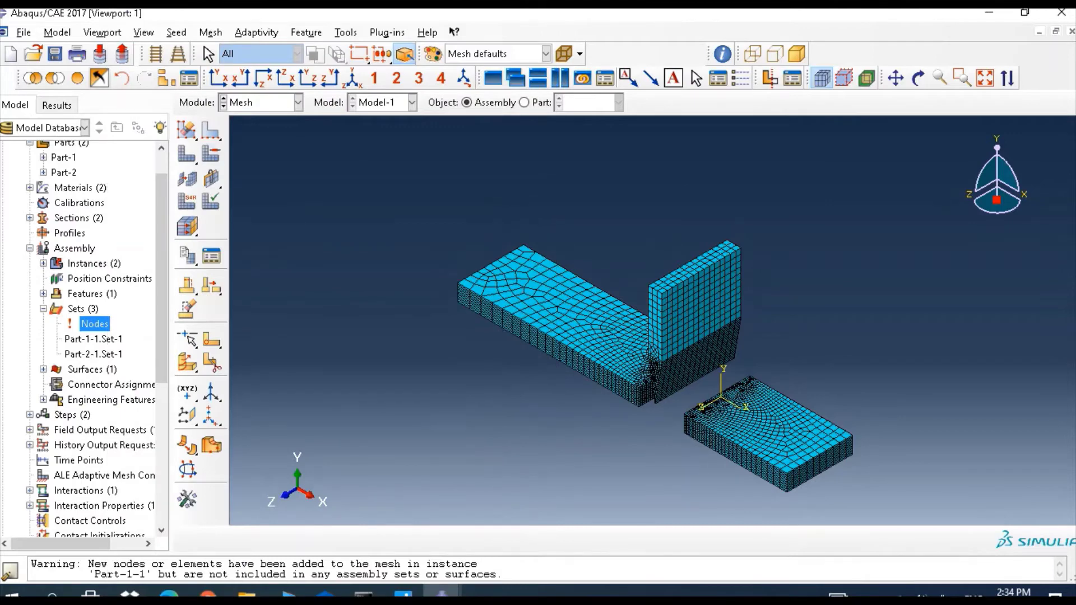
pyautogui.click(99, 78)
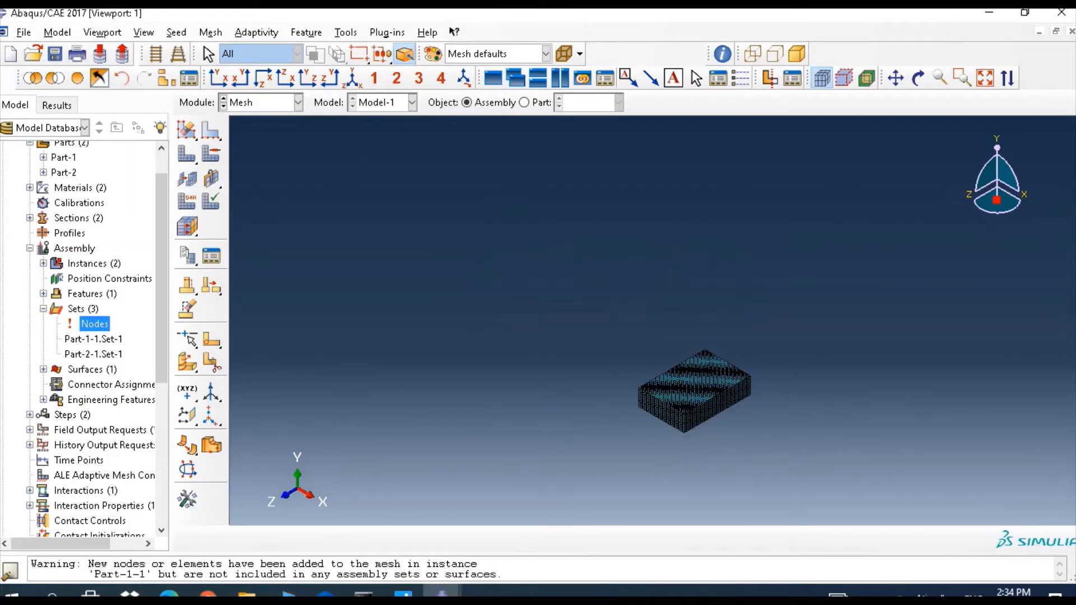
# Redefine the Nodes set with all nodes of the isolated middle cells, and restore the display of the full assembly
pyautogui.rightClick(98, 324)
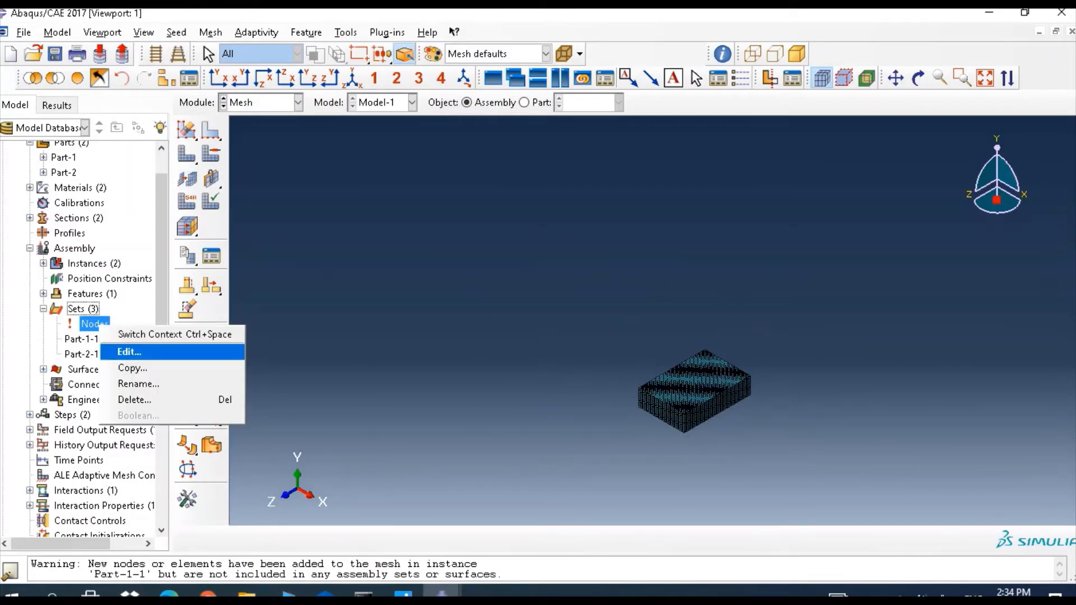
pyautogui.click(128, 351)
pyautogui.moveTo(573, 294); pyautogui.dragTo(804, 454)
pyautogui.click(447, 539)
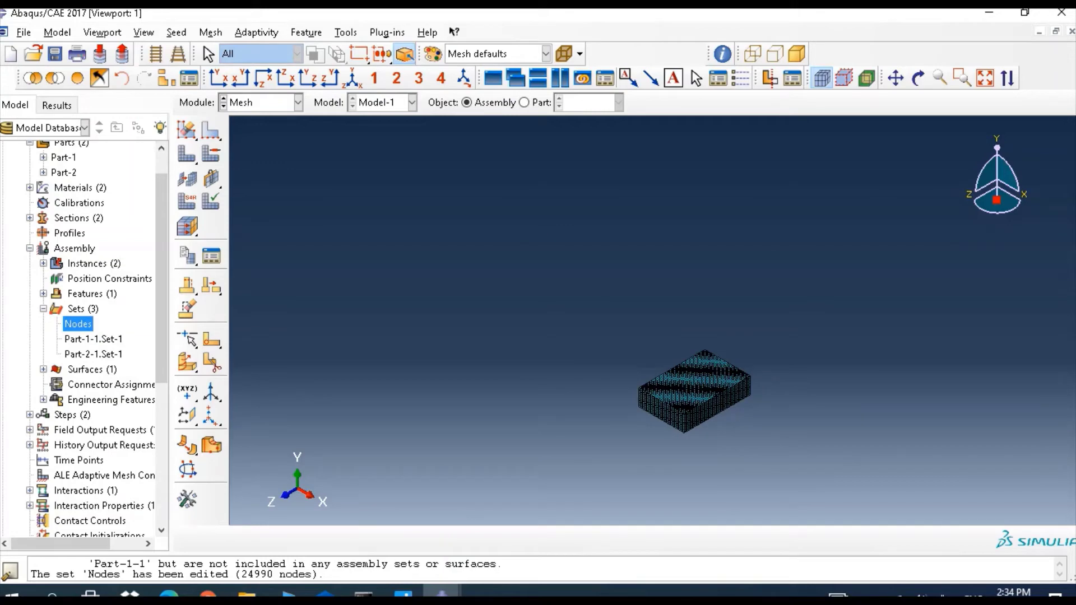
pyautogui.click(77, 78)
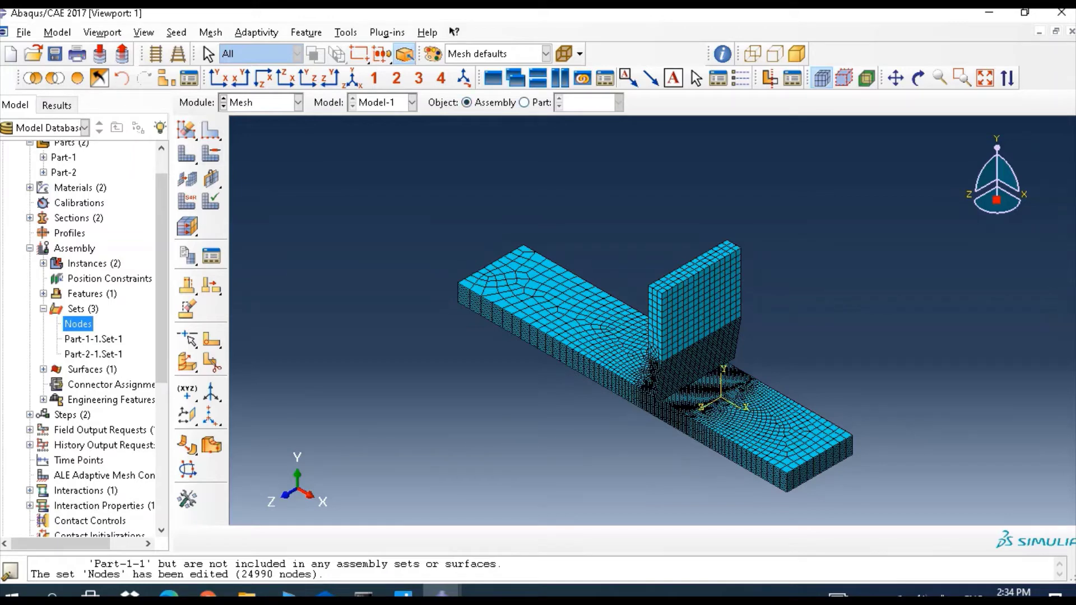
# Switch the mesh object to Part-1 and select all its cells for element type assignment
pyautogui.click(524, 103)
pyautogui.click(617, 103)
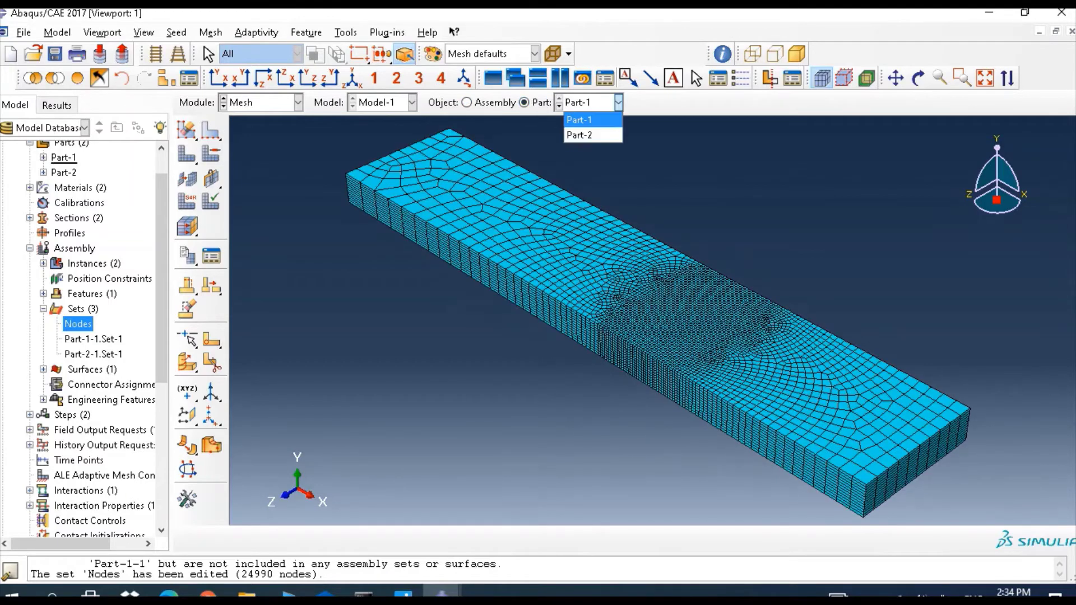
pyautogui.click(579, 120)
pyautogui.click(186, 200)
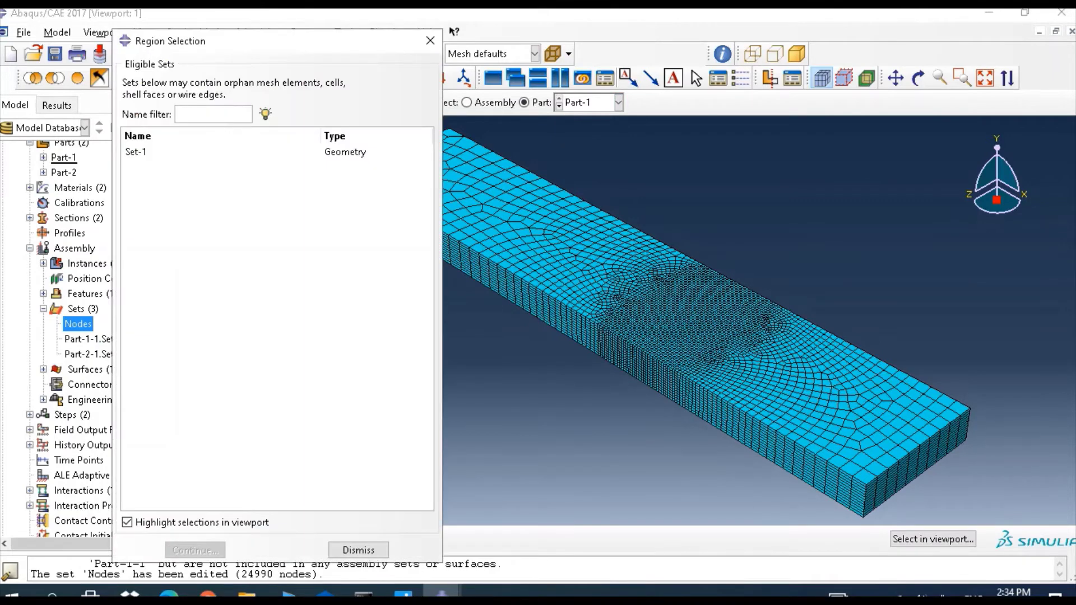
pyautogui.press('Escape')
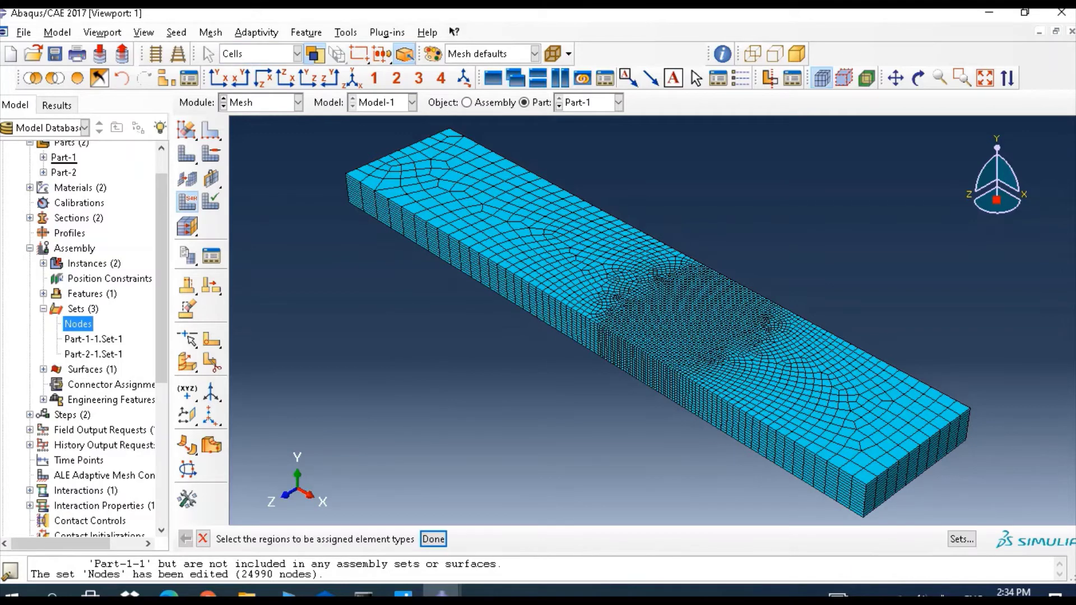
pyautogui.moveTo(332, 131); pyautogui.dragTo(959, 524)
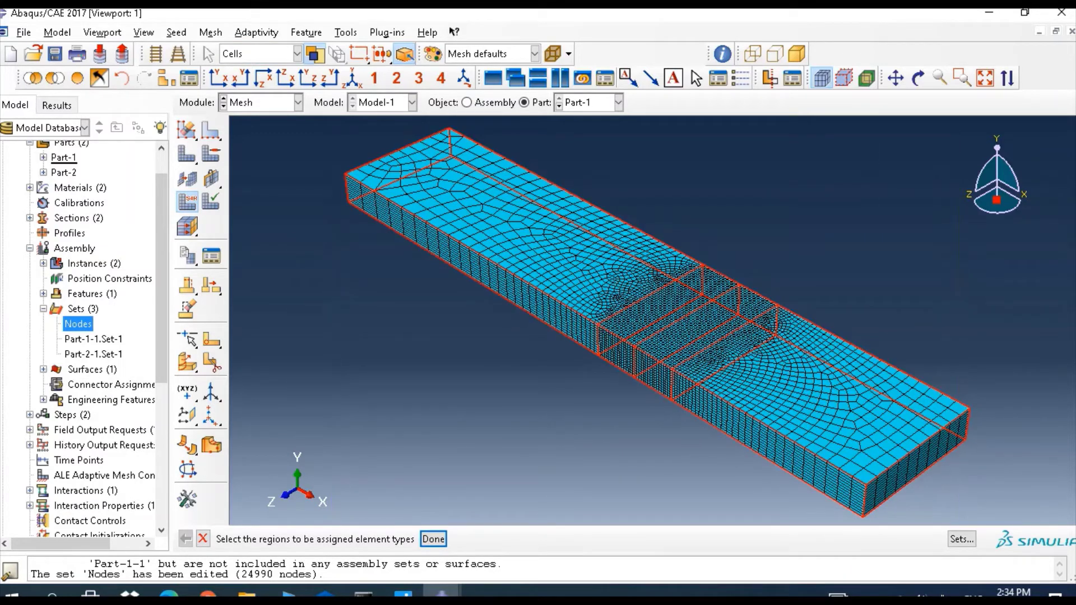
pyautogui.click(433, 539)
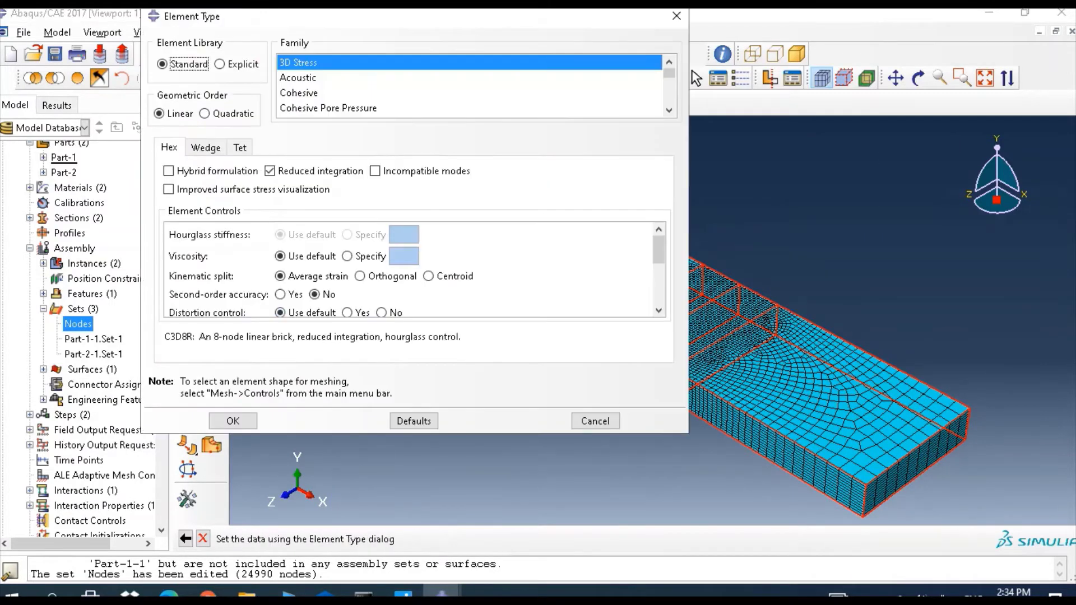
# Assign Explicit 3D Stress elements with Enhanced hourglass control and element deletion set to Yes, and finish the assignment
pyautogui.click(220, 64)
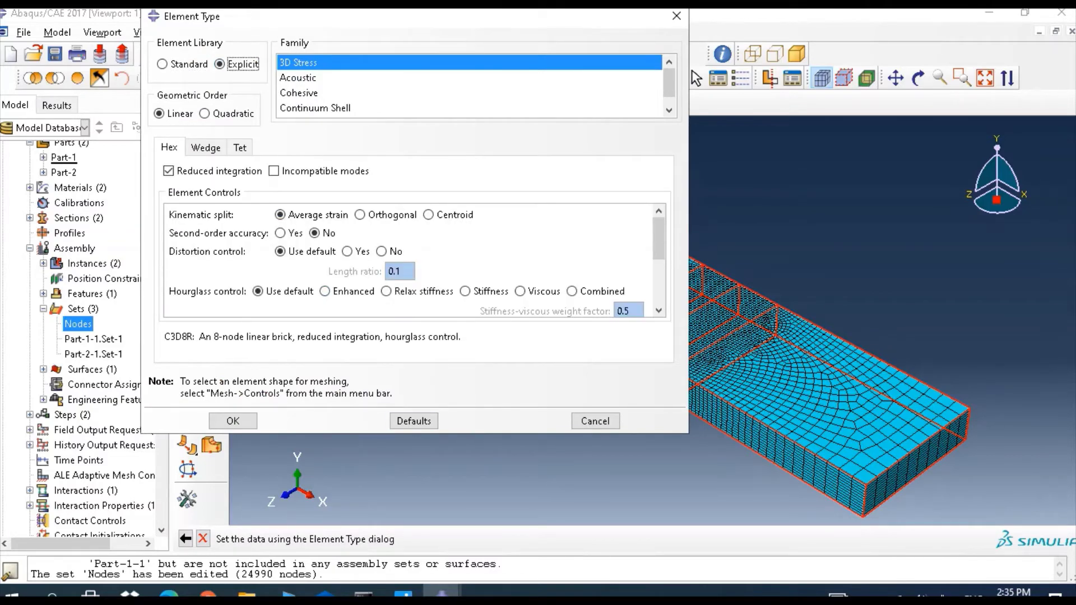
pyautogui.moveTo(413, 433); pyautogui.dragTo(414, 527)
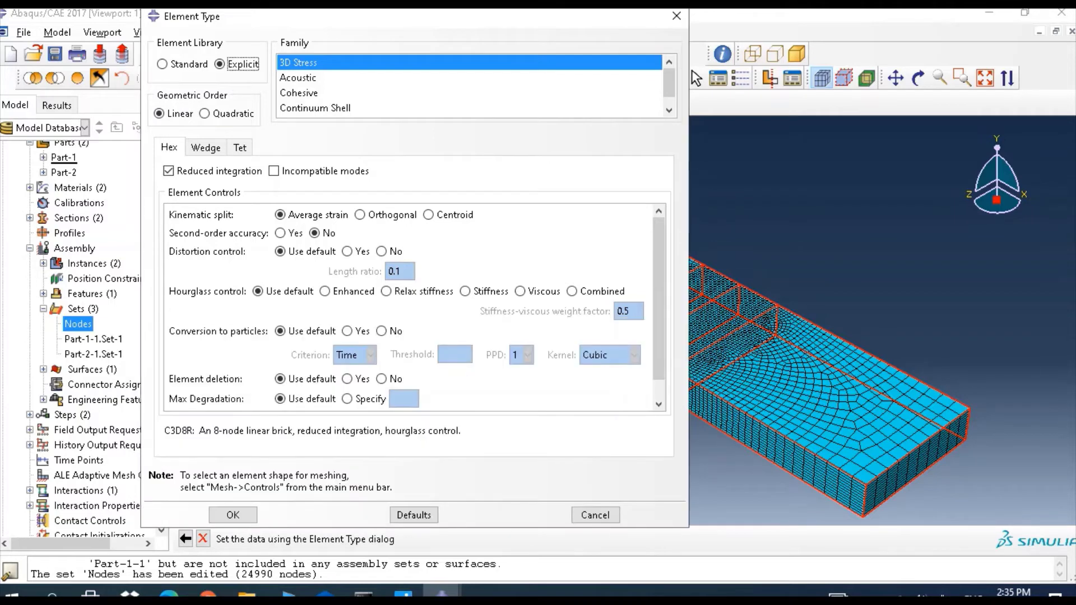
pyautogui.scroll(-1, 414, 305)
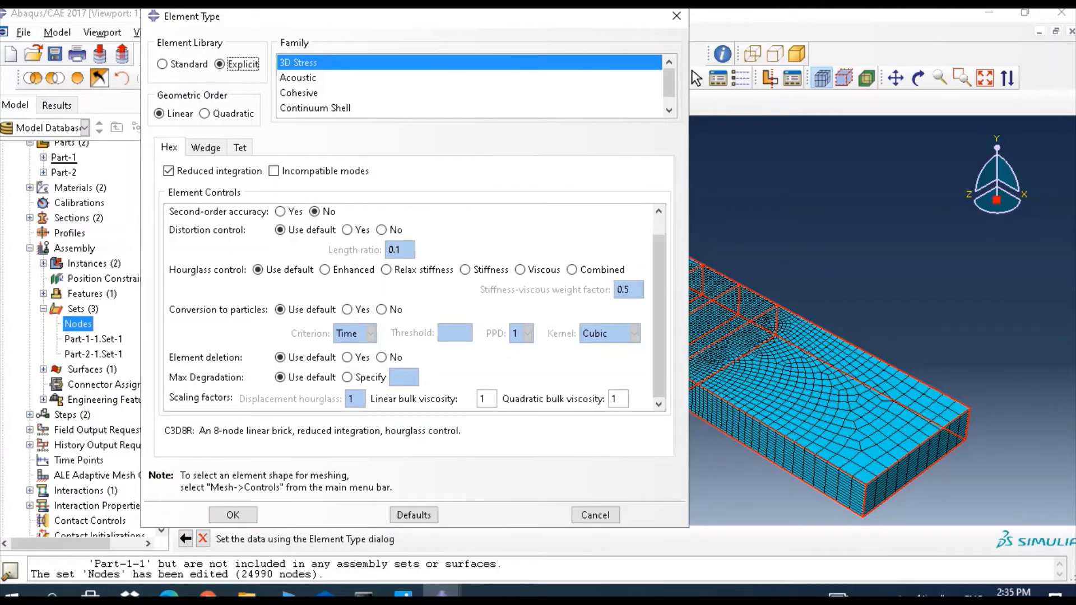
pyautogui.click(325, 270)
pyautogui.click(347, 357)
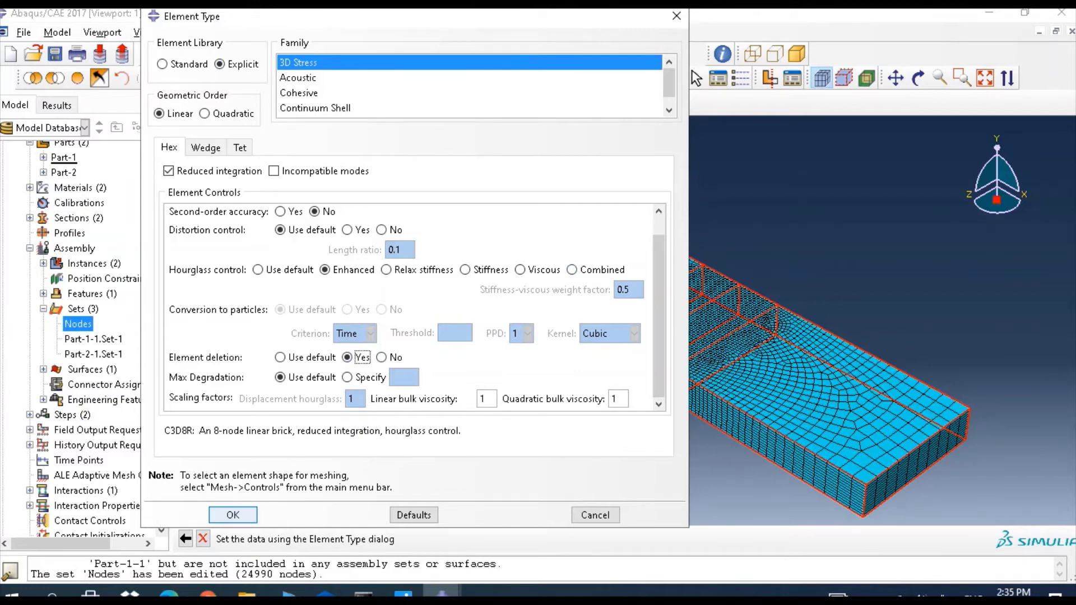
pyautogui.click(233, 515)
pyautogui.click(433, 539)
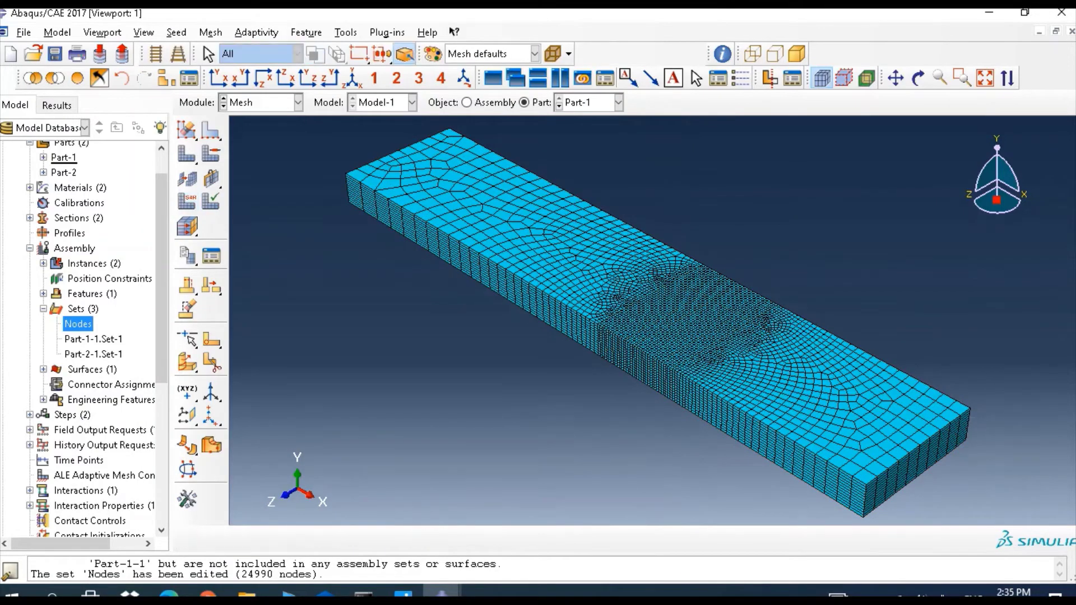
# Assign Explicit linear 3D Stress elements to all cells of Part-2, keeping the default element controls
pyautogui.click(617, 102)
pyautogui.click(577, 134)
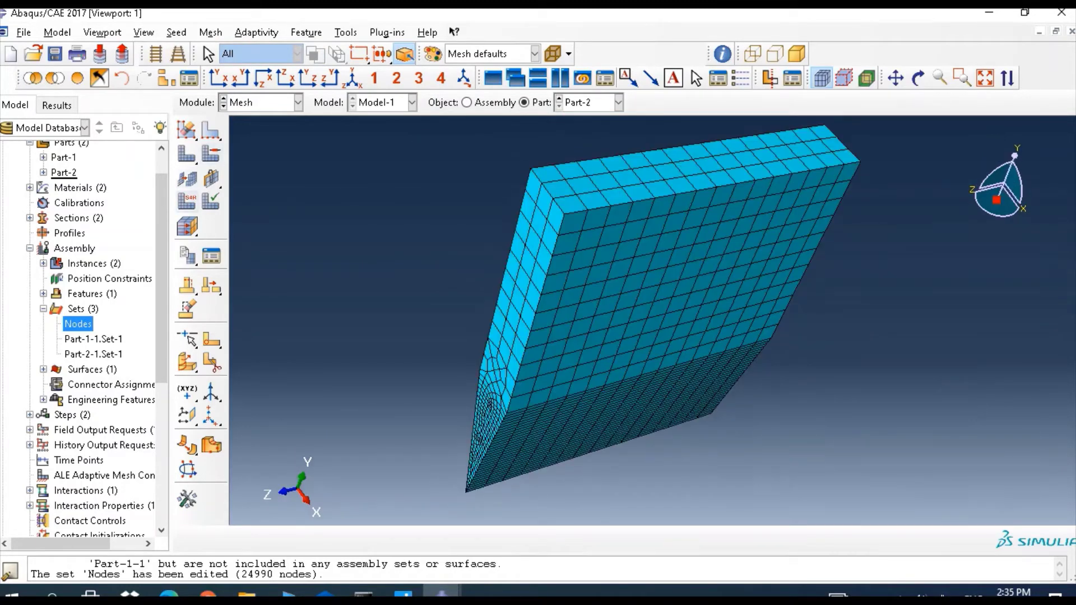
pyautogui.click(186, 201)
pyautogui.moveTo(356, 161); pyautogui.dragTo(816, 454)
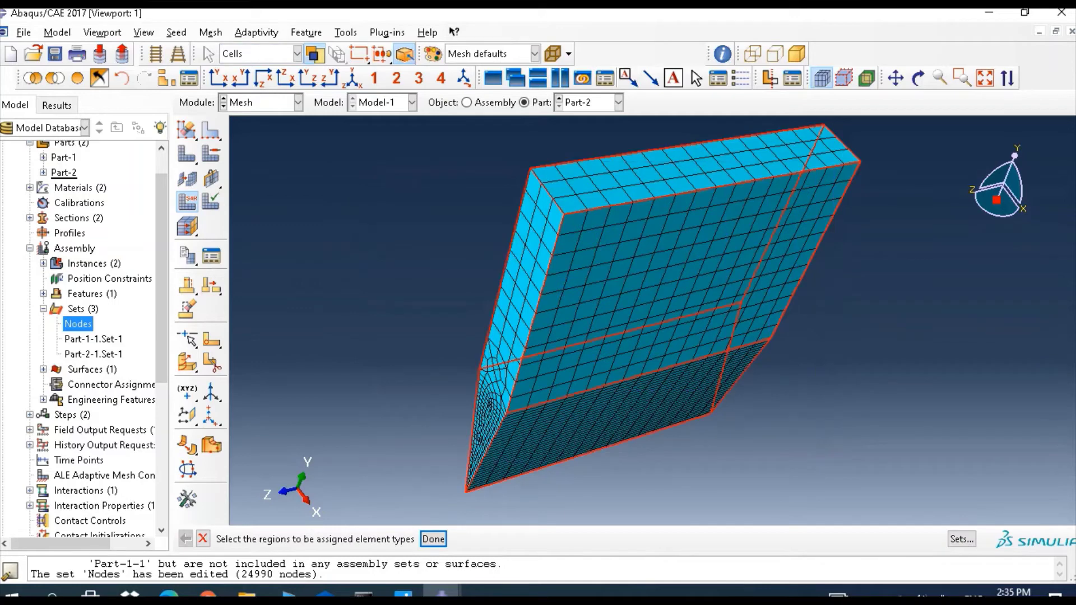
pyautogui.click(433, 539)
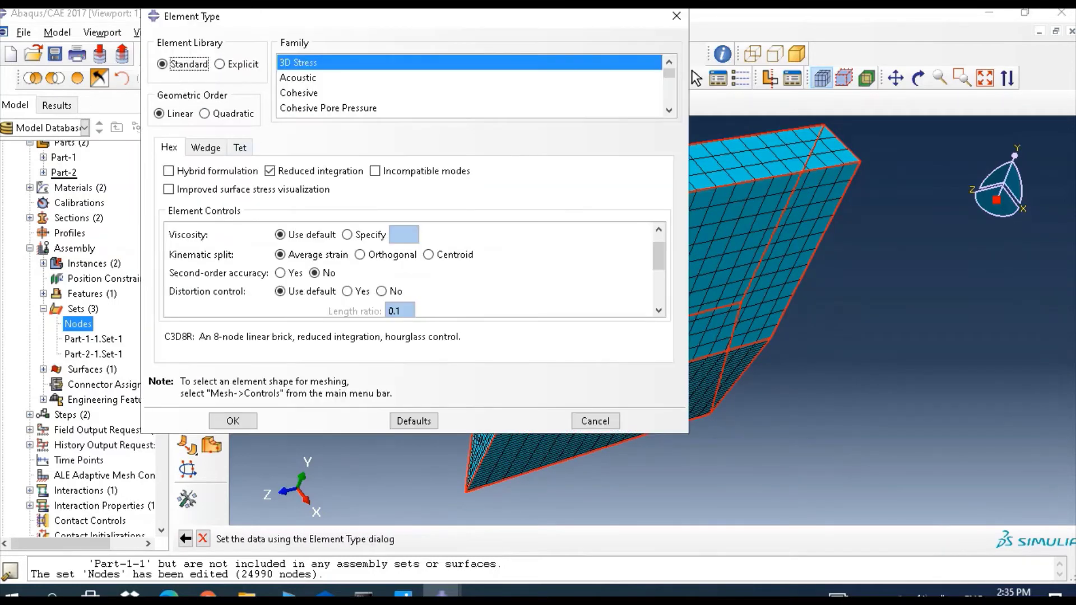
pyautogui.click(219, 64)
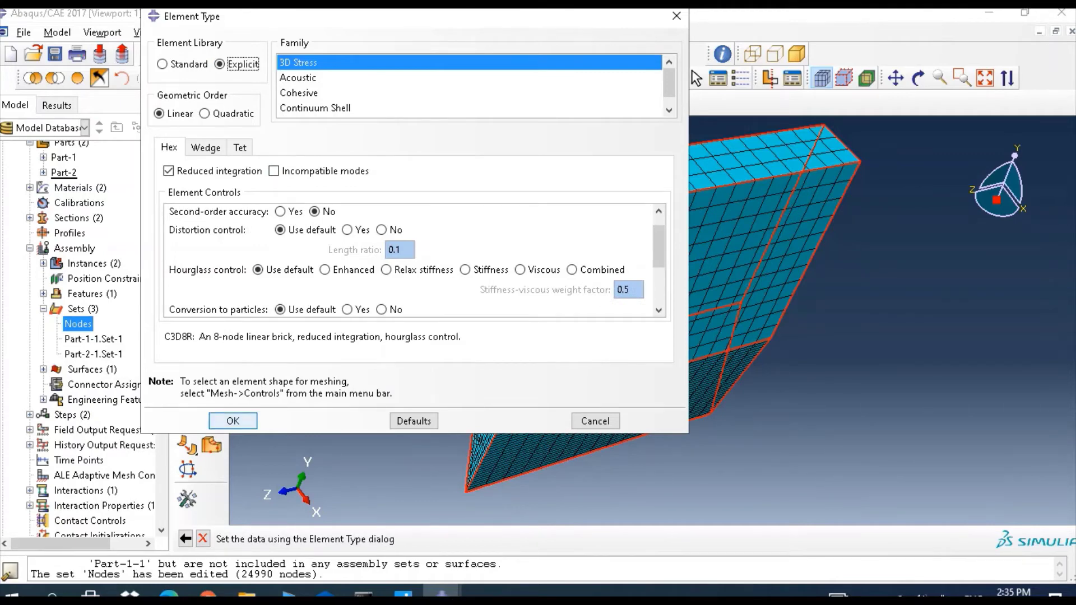
pyautogui.click(232, 421)
pyautogui.click(432, 538)
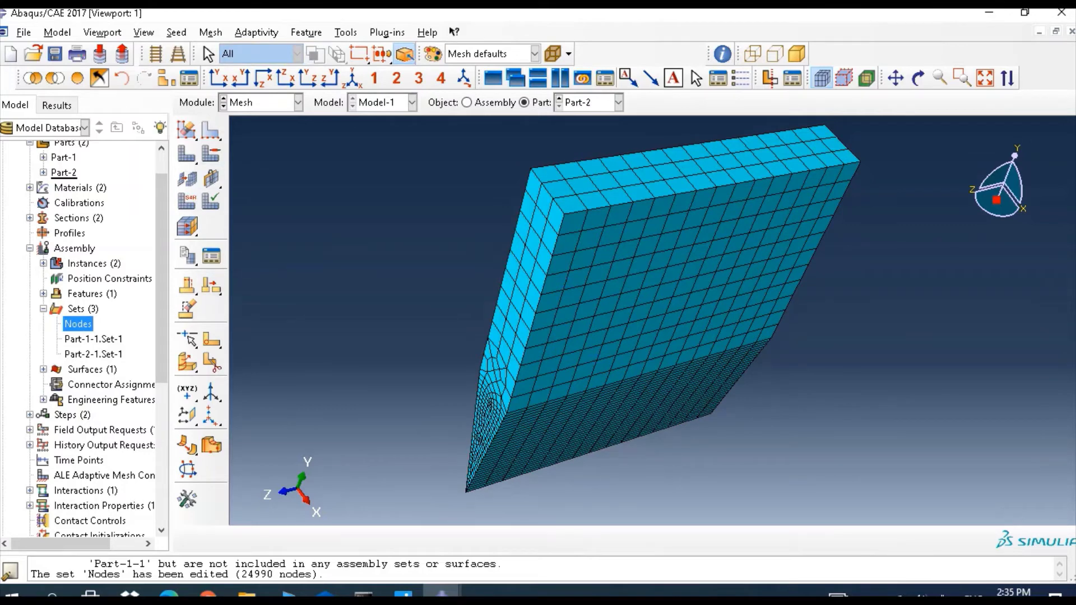
# Switch to the Load module and start boundary condition BC-1 in the Initial step with type Symmetry/Antisymmetry/Encastre
pyautogui.click(297, 102)
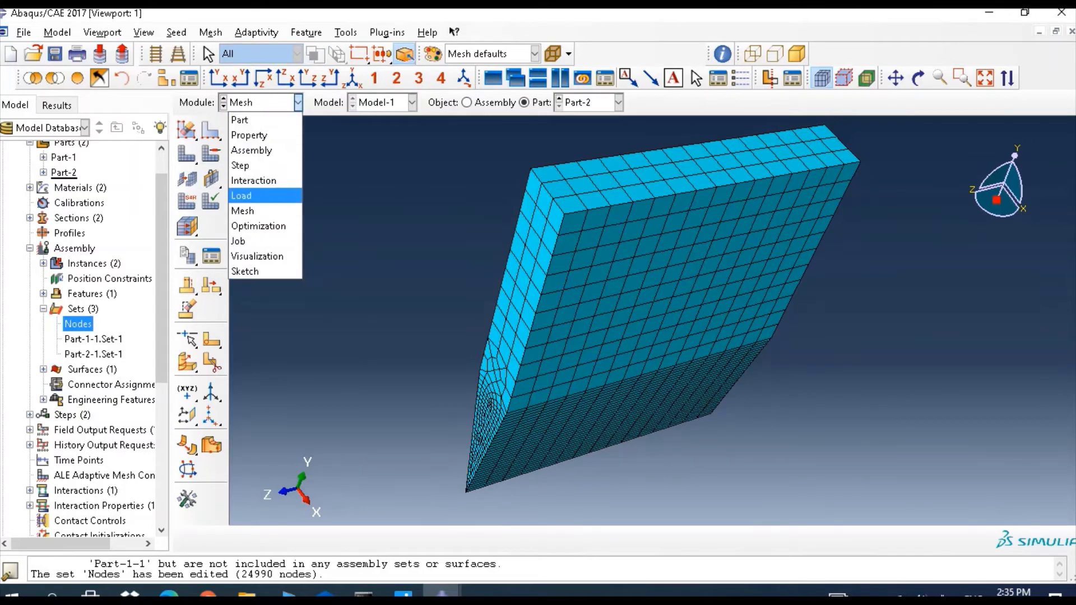
pyautogui.click(252, 195)
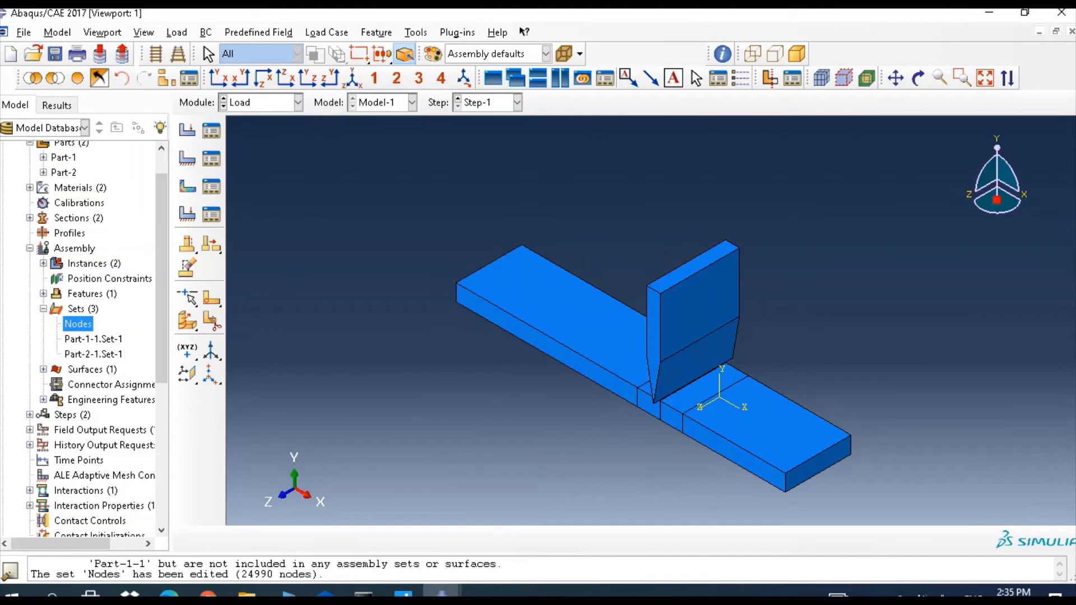
pyautogui.click(29, 248)
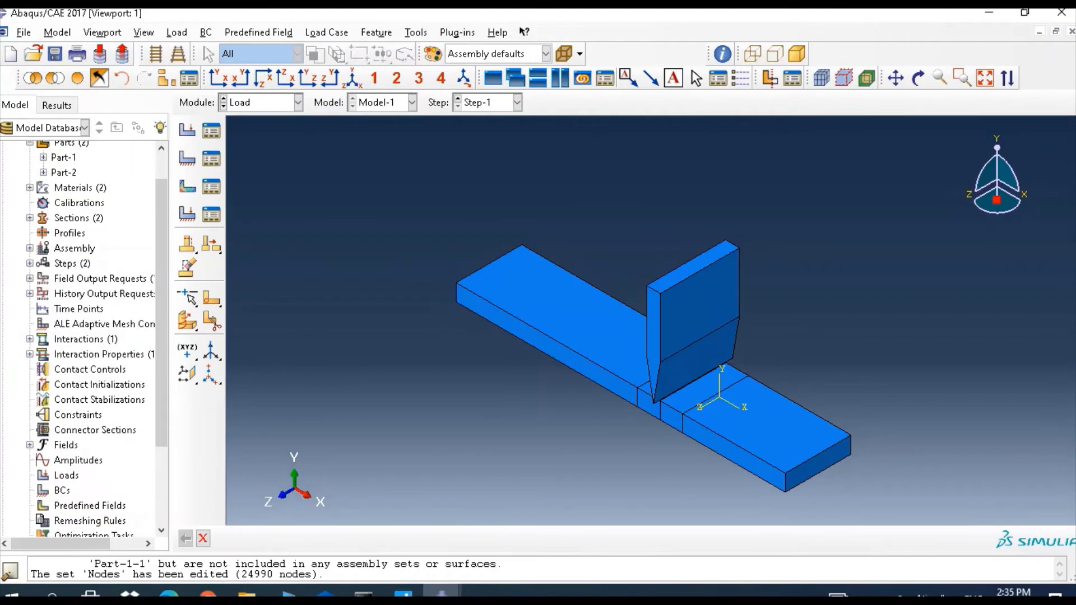
pyautogui.click(211, 159)
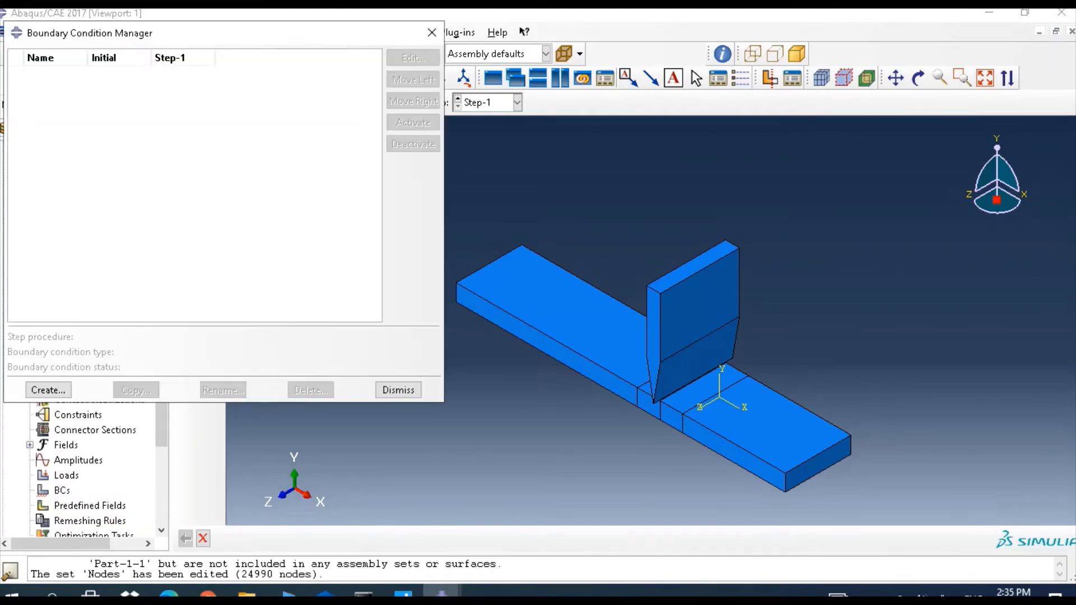
pyautogui.click(48, 389)
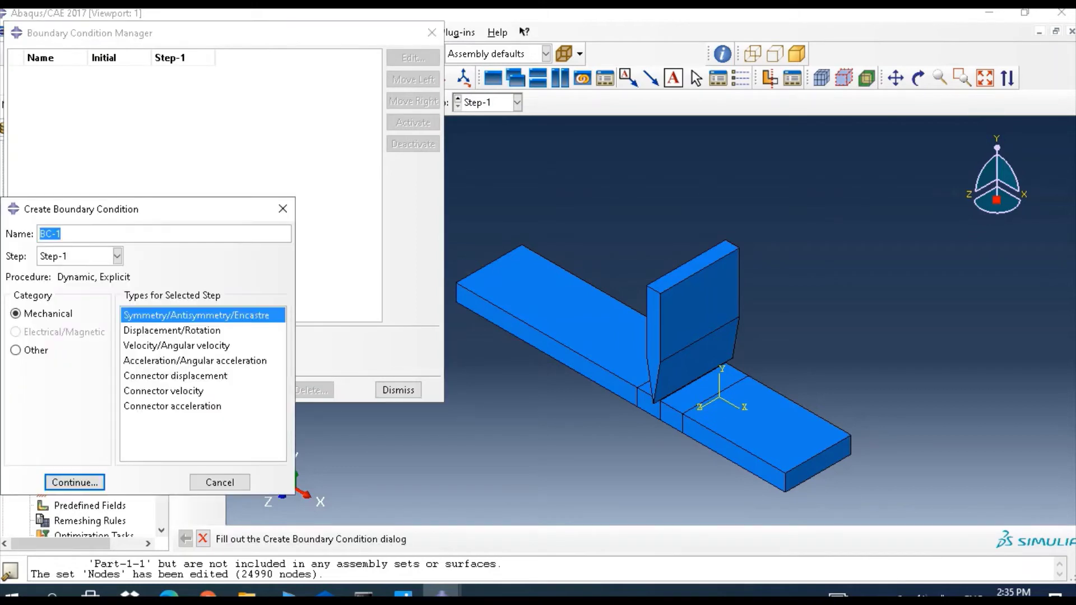
pyautogui.click(117, 256)
pyautogui.click(52, 274)
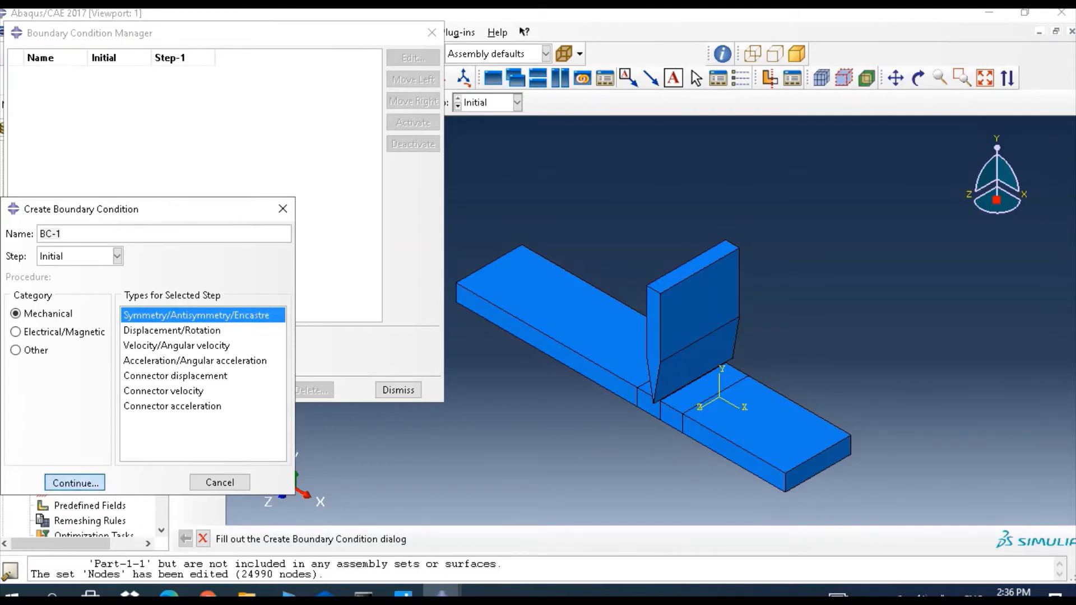
pyautogui.press('Return')
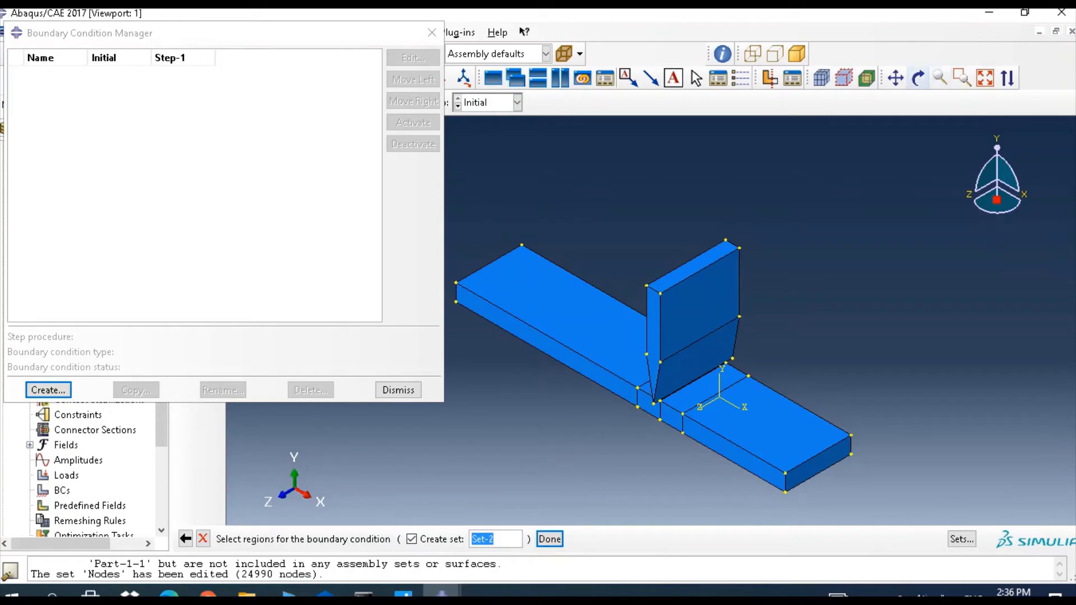
# Apply ENCASTRE to the plate's long end bottom face and the adjacent middle bottom face, and close the boundary condition manager
pyautogui.click(917, 78)
pyautogui.moveTo(670, 276); pyautogui.dragTo(720, 173)
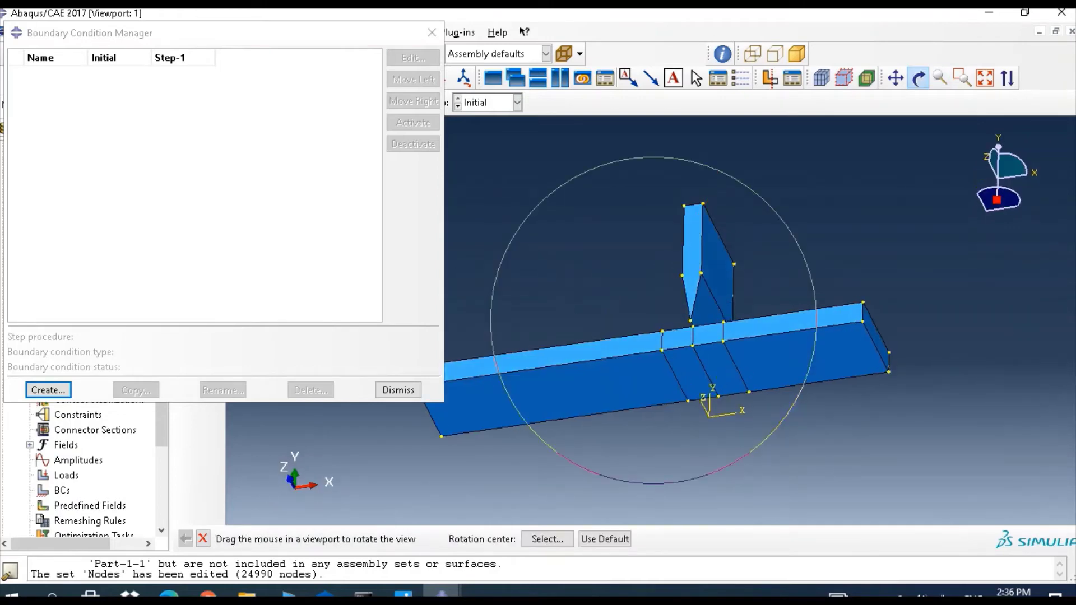
pyautogui.click(203, 539)
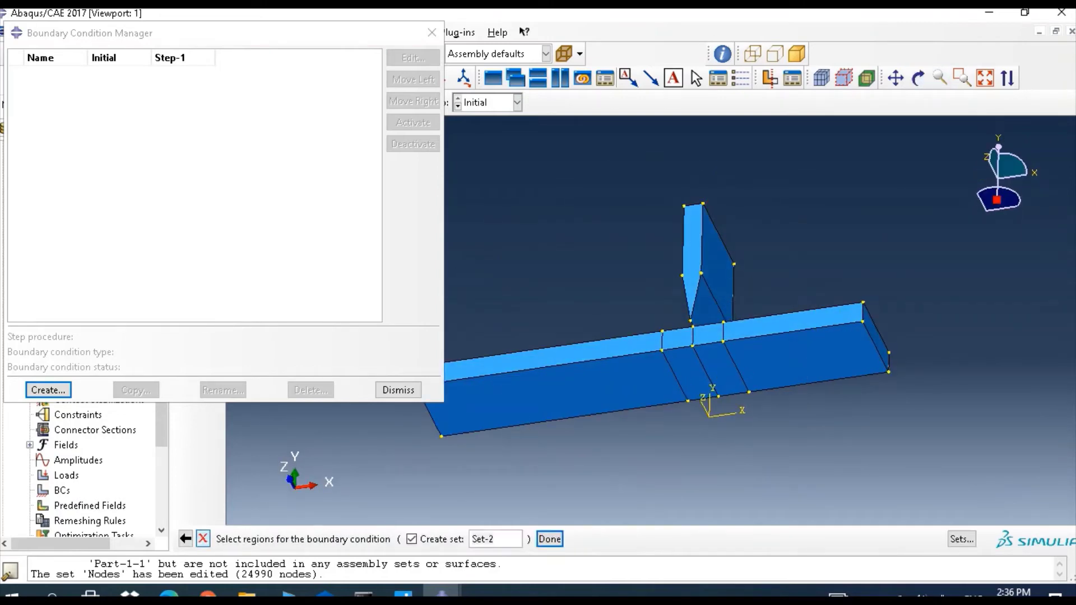
pyautogui.click(554, 393)
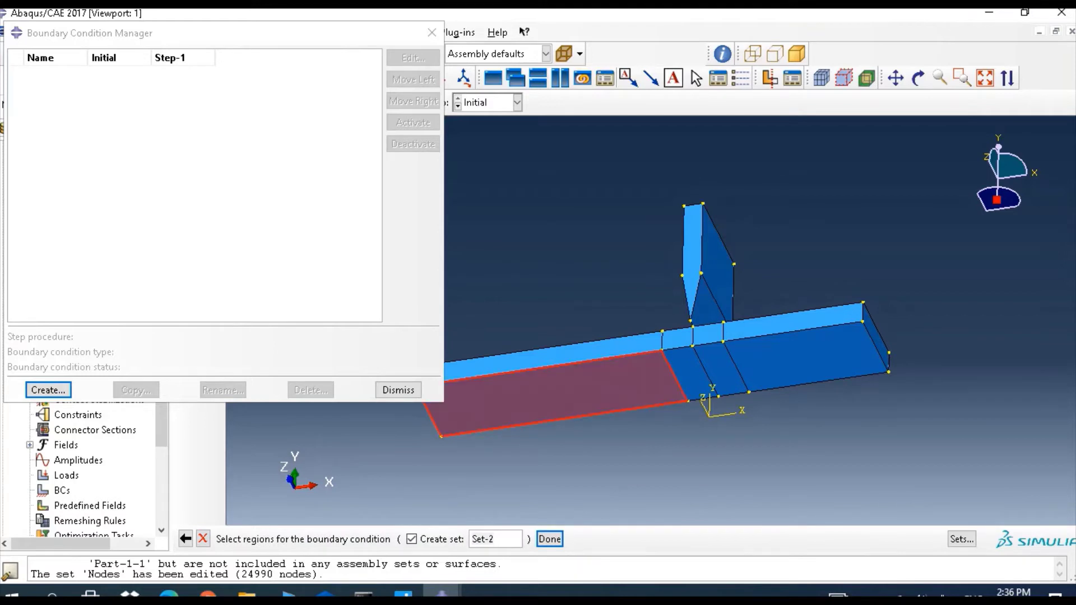
pyautogui.keyDown('shift'); pyautogui.click(690, 372); pyautogui.keyUp('shift')
pyautogui.click(549, 538)
pyautogui.click(800, 404)
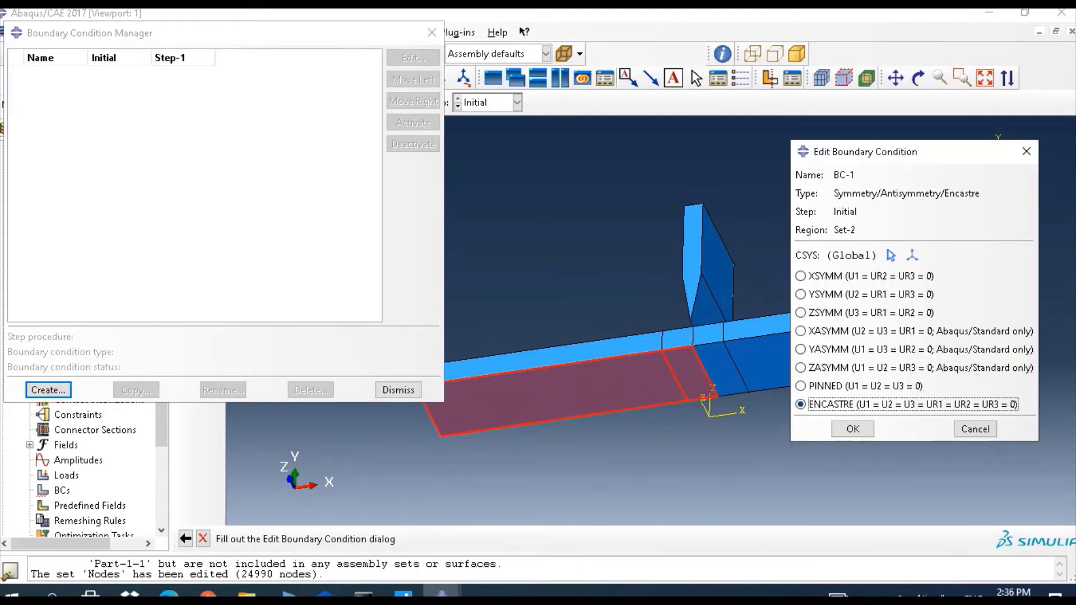
pyautogui.click(852, 428)
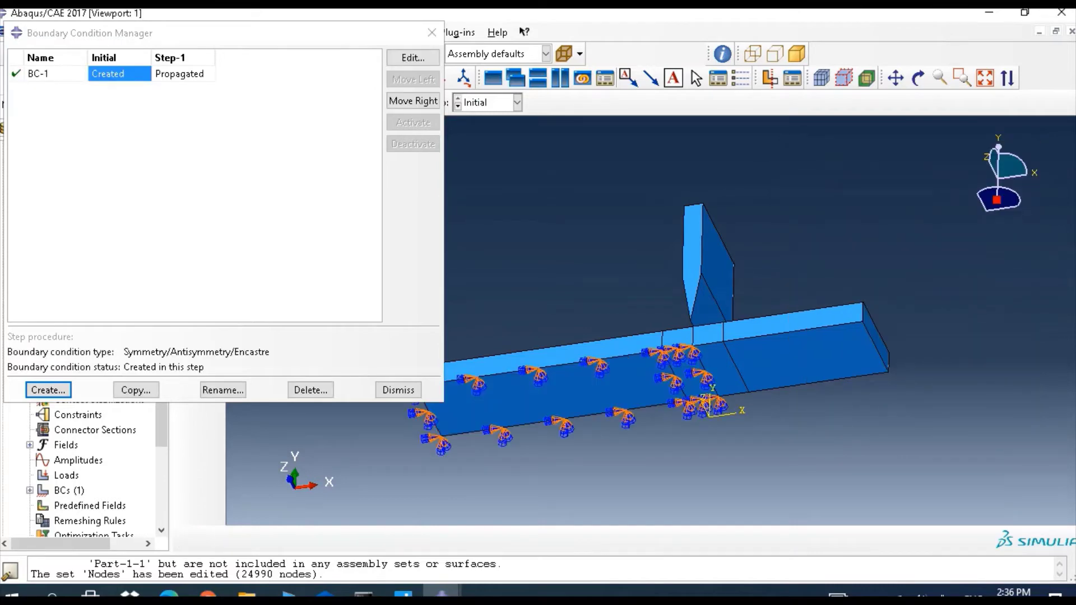
pyautogui.click(431, 33)
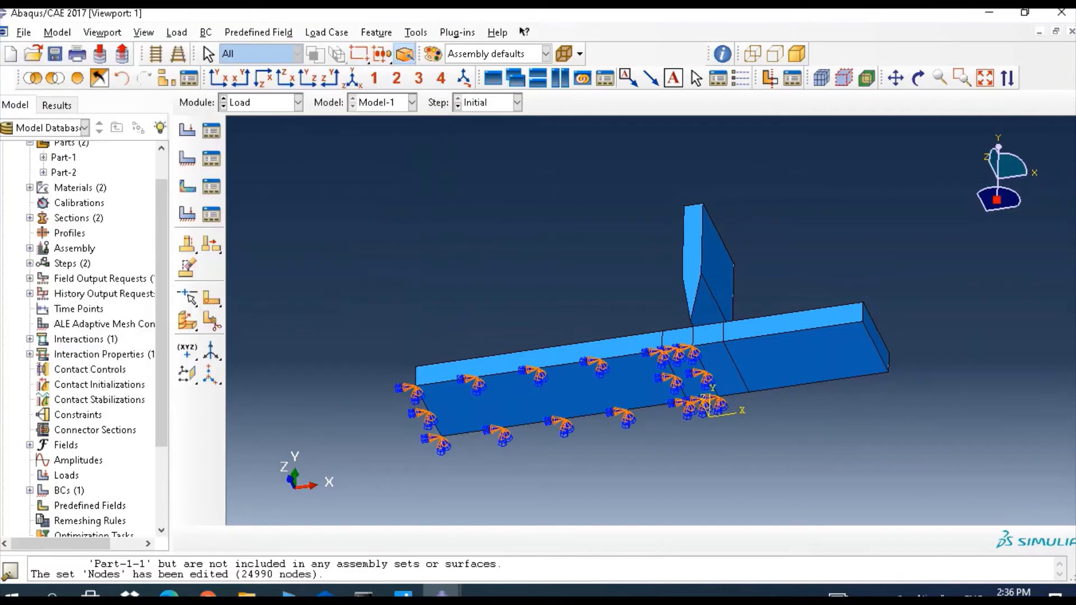
# Start a second boundary condition, BC-2, of type Displacement/Rotation in the Initial step
pyautogui.click(917, 78)
pyautogui.moveTo(661, 223); pyautogui.dragTo(648, 346)
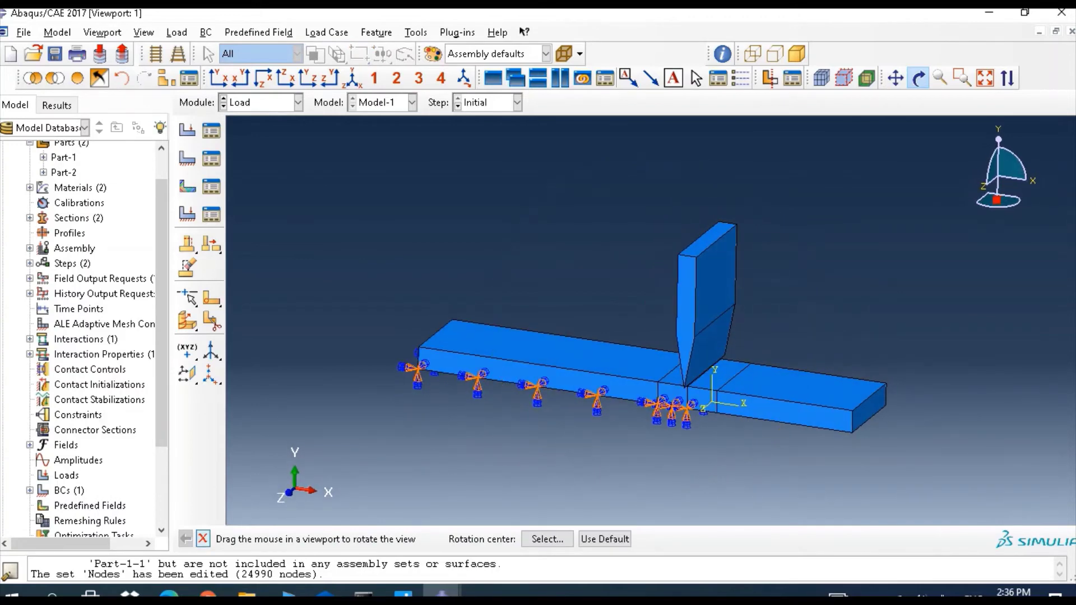
pyautogui.click(203, 539)
pyautogui.click(212, 158)
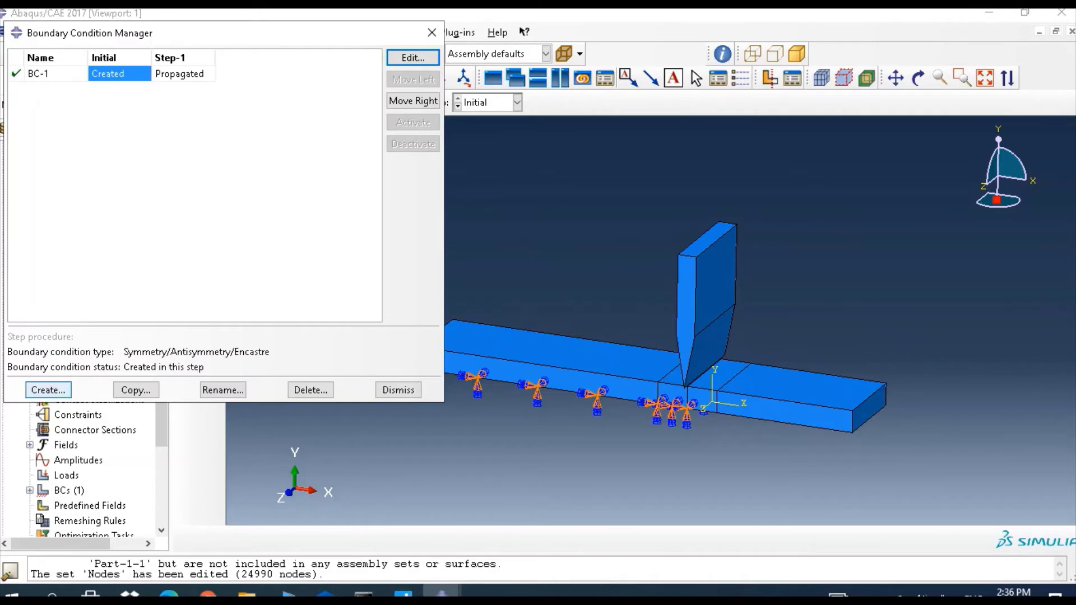
pyautogui.click(49, 390)
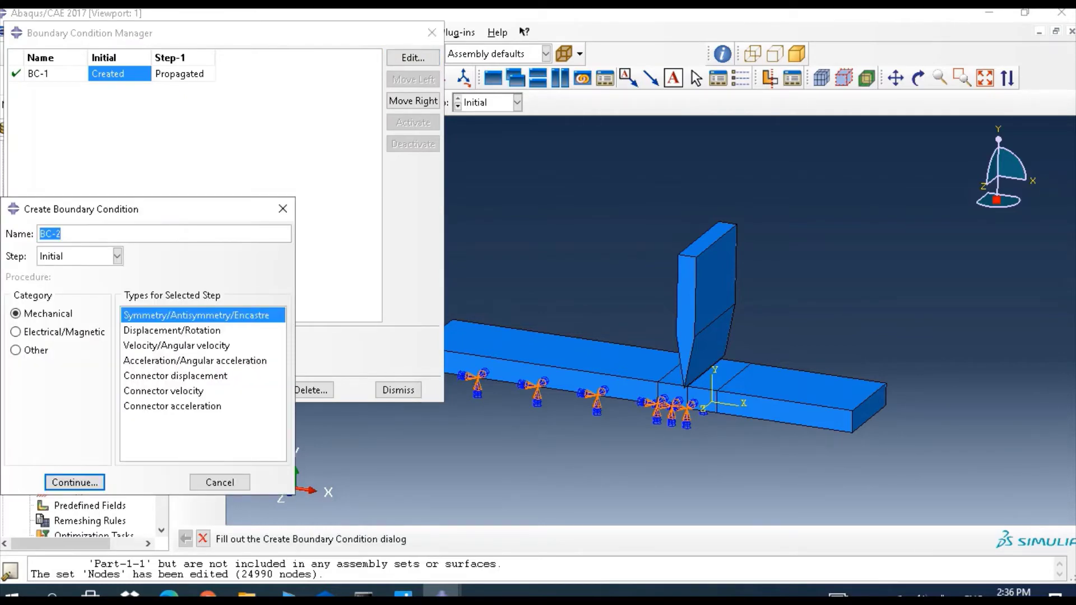
pyautogui.click(172, 330)
pyautogui.click(75, 482)
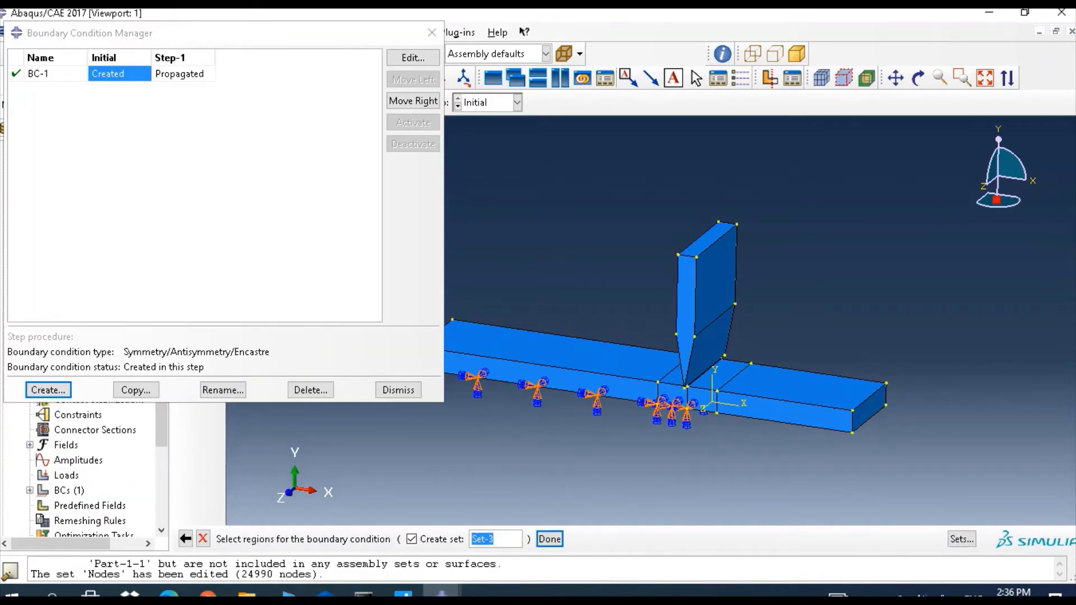
# Constrain U1 and U3 on the tool's set Part-2-1.Set-1, and close the boundary condition manager
pyautogui.click(961, 539)
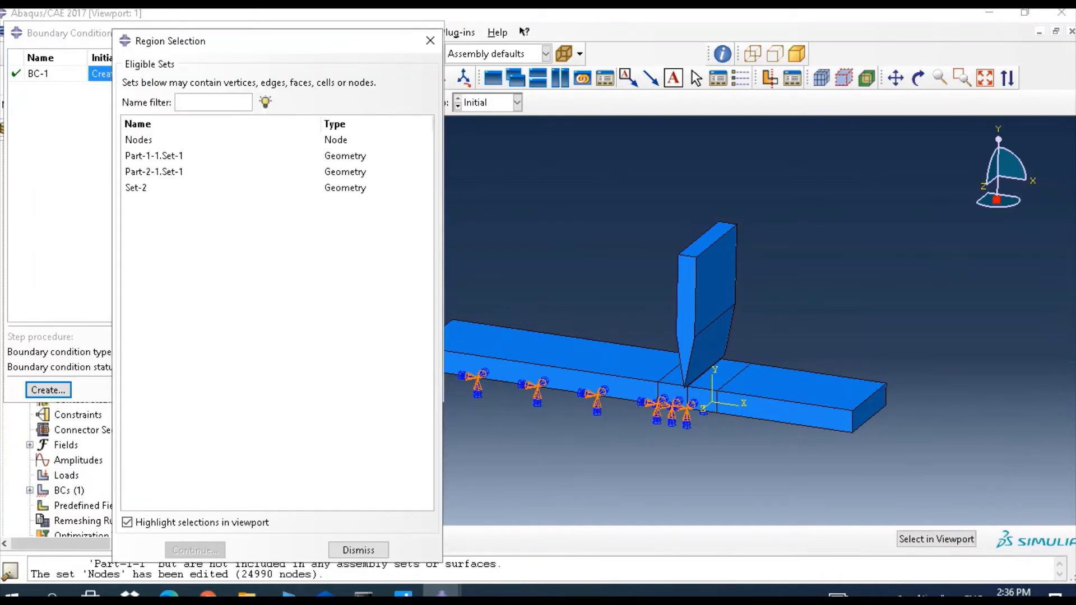
pyautogui.click(154, 172)
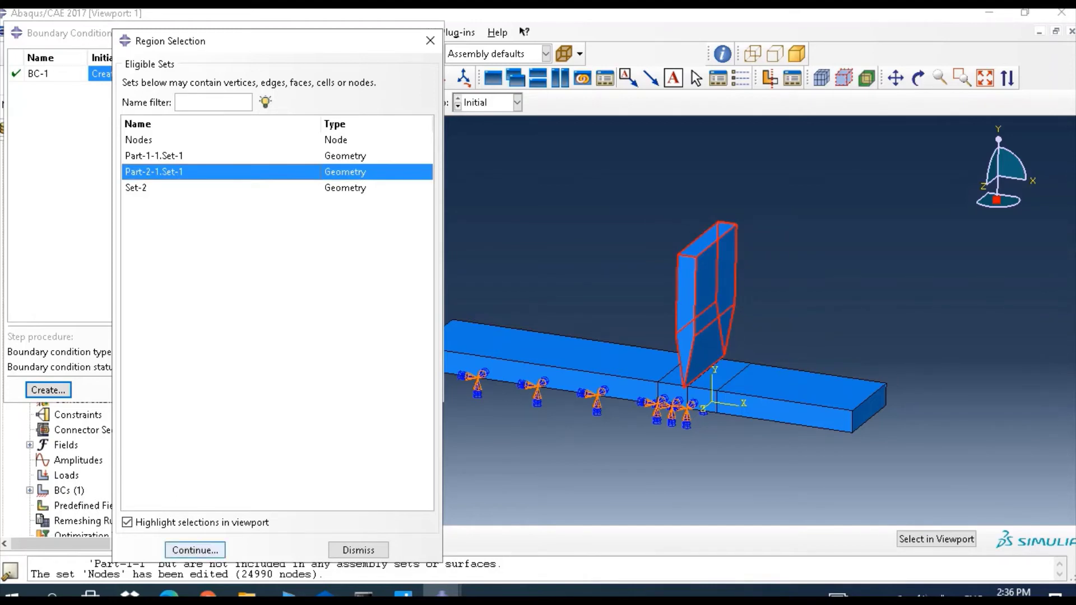
pyautogui.click(195, 549)
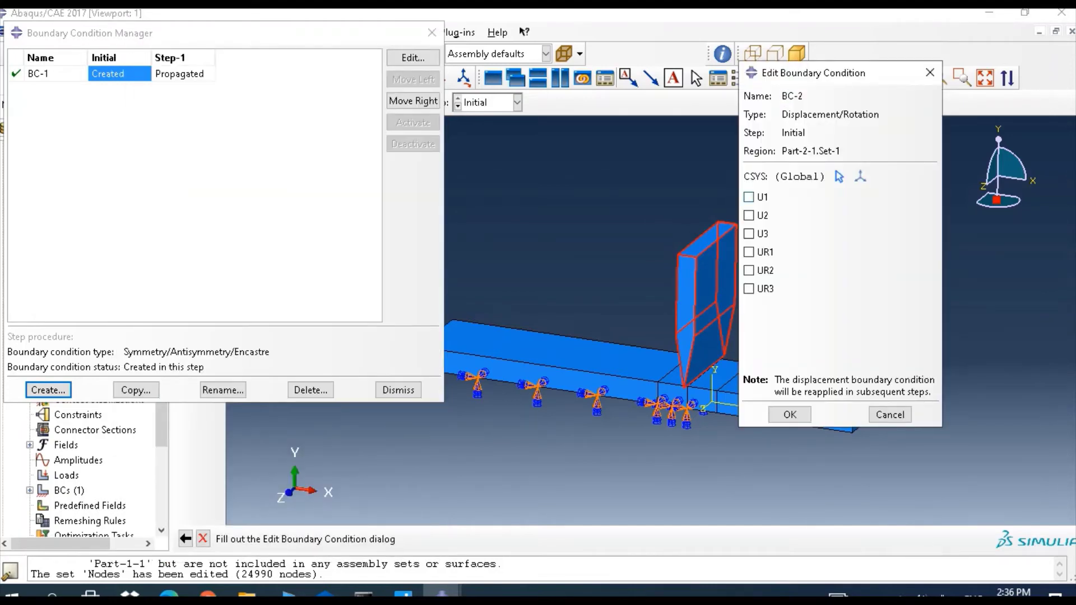
pyautogui.click(748, 197)
pyautogui.click(748, 233)
pyautogui.click(789, 415)
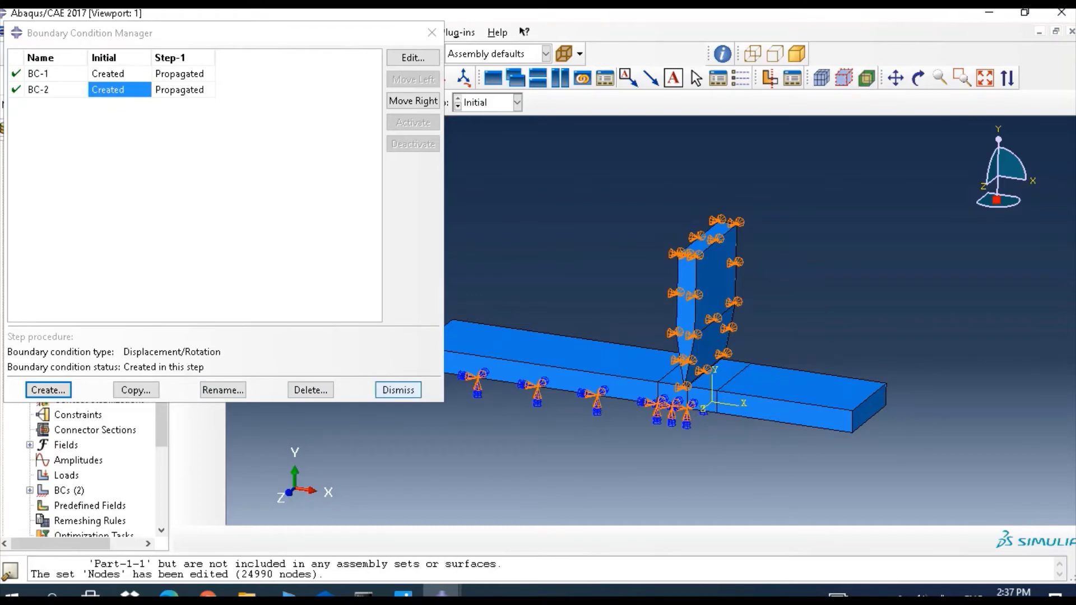
pyautogui.click(397, 389)
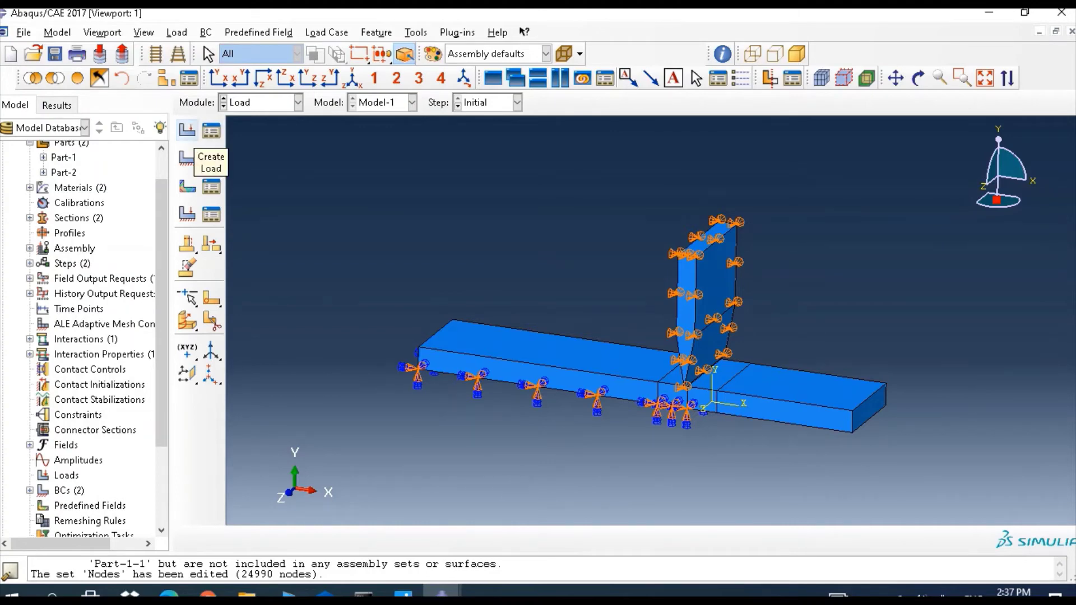
# Create a gravity load named Load-1 in Step-1 and enter -9810 as its acceleration component
pyautogui.click(187, 130)
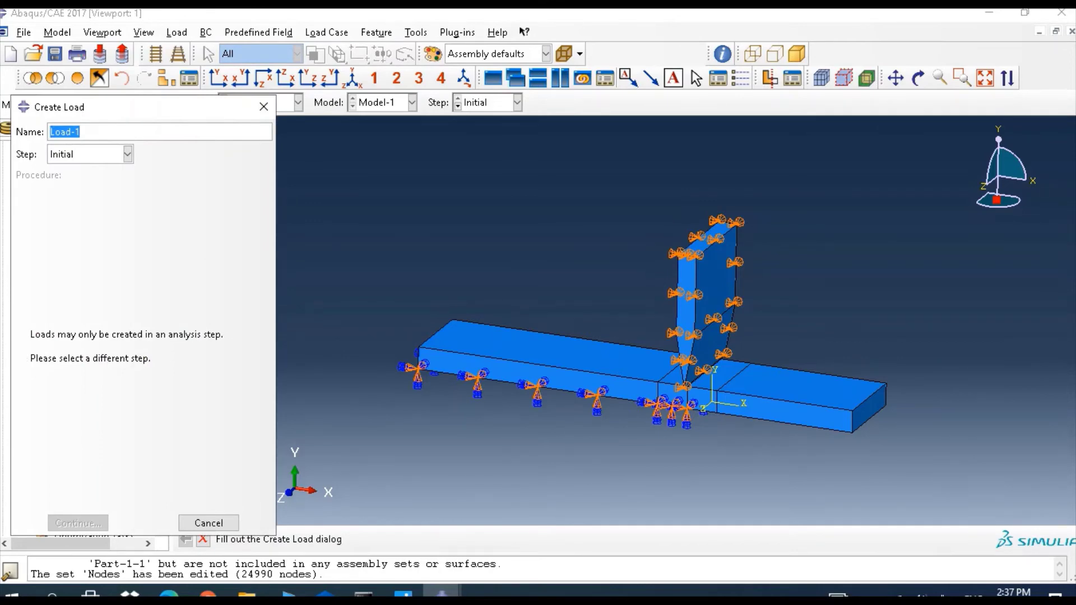
pyautogui.click(128, 154)
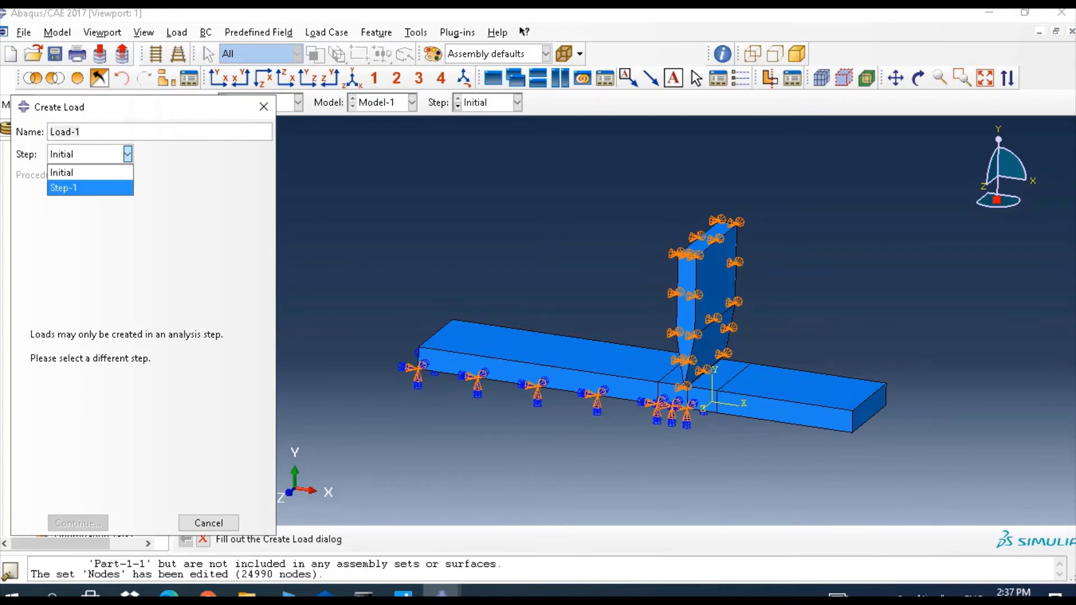
pyautogui.click(63, 187)
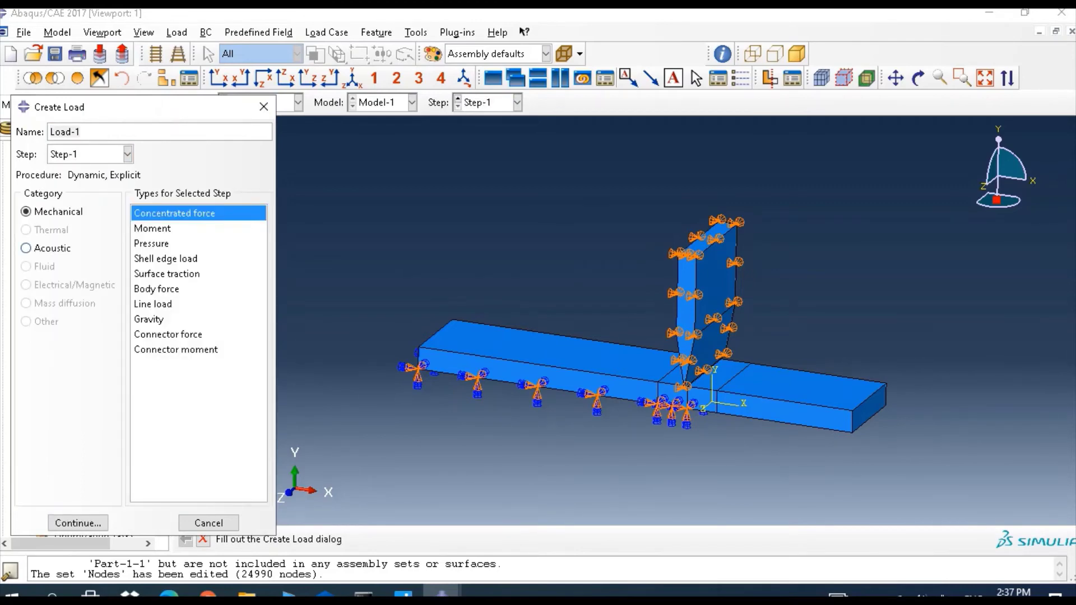
pyautogui.click(149, 319)
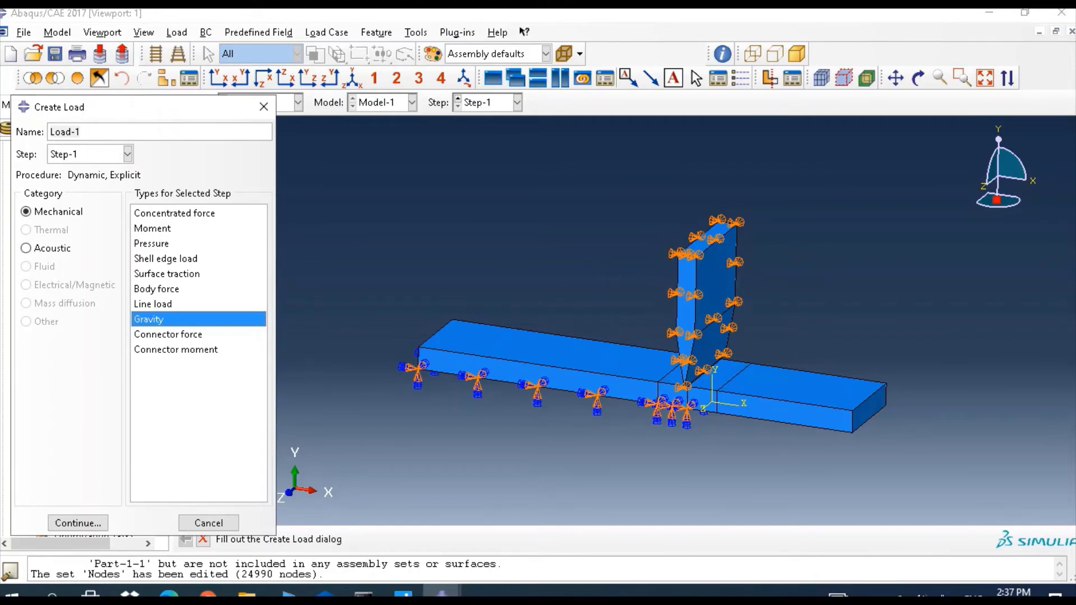
pyautogui.click(78, 522)
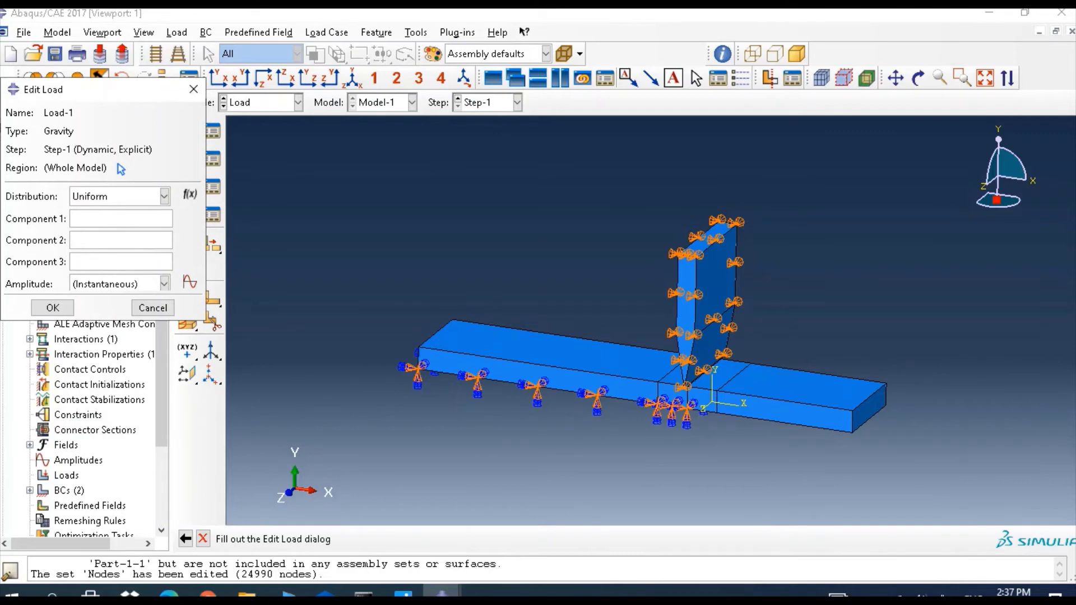
pyautogui.write('-98')
pyautogui.press('BackSpace')
pyautogui.write('810')
# Restrict the gravity load to the plate's free end cell and the adjacent middle cell, and accept it with -9810 as component 2
pyautogui.click(121, 168)
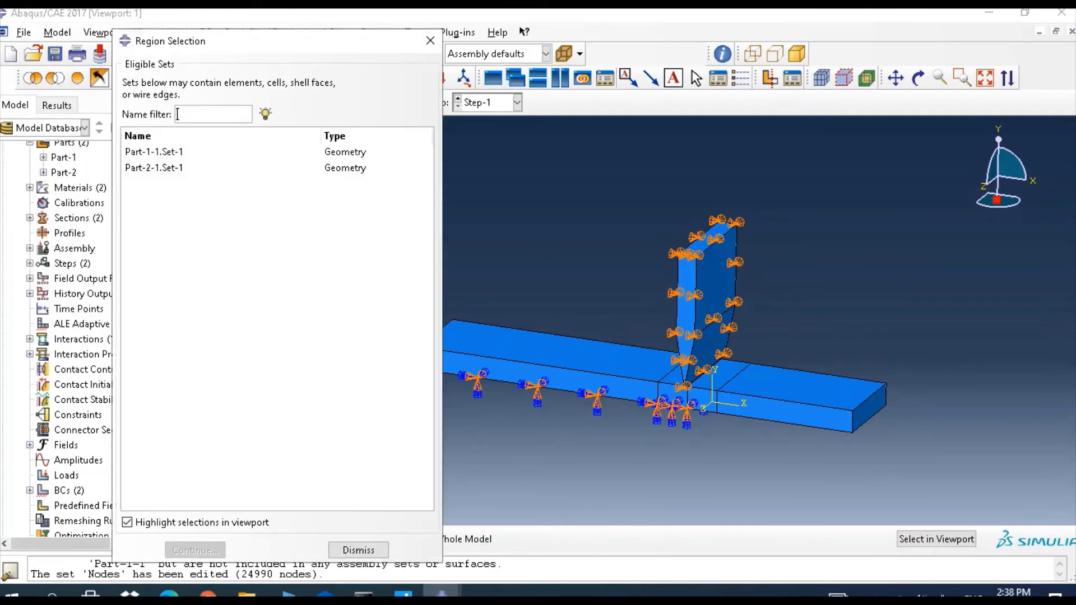
pyautogui.click(358, 549)
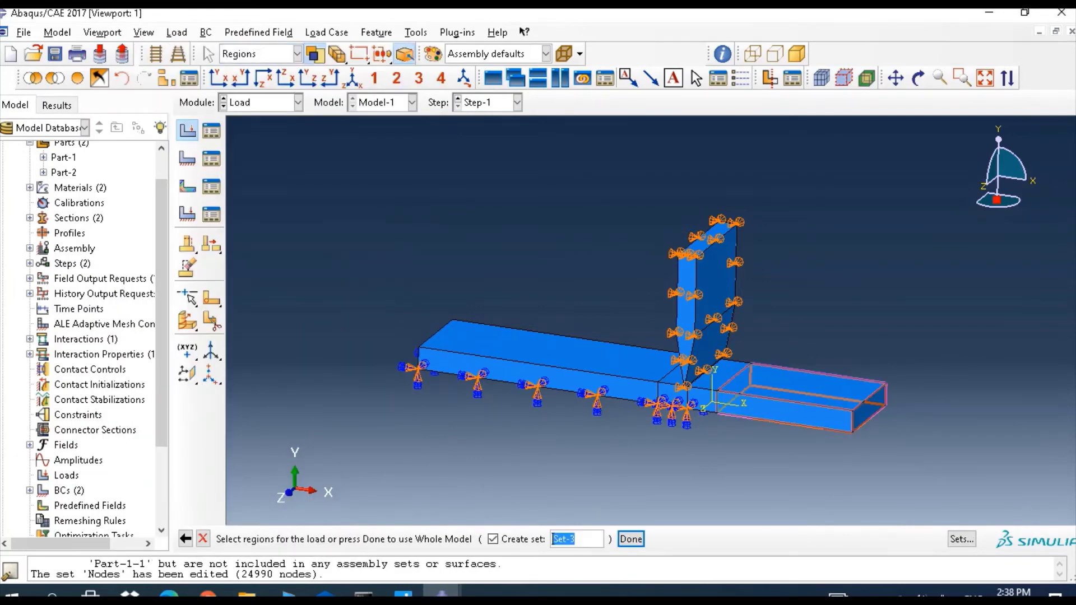
pyautogui.click(801, 392)
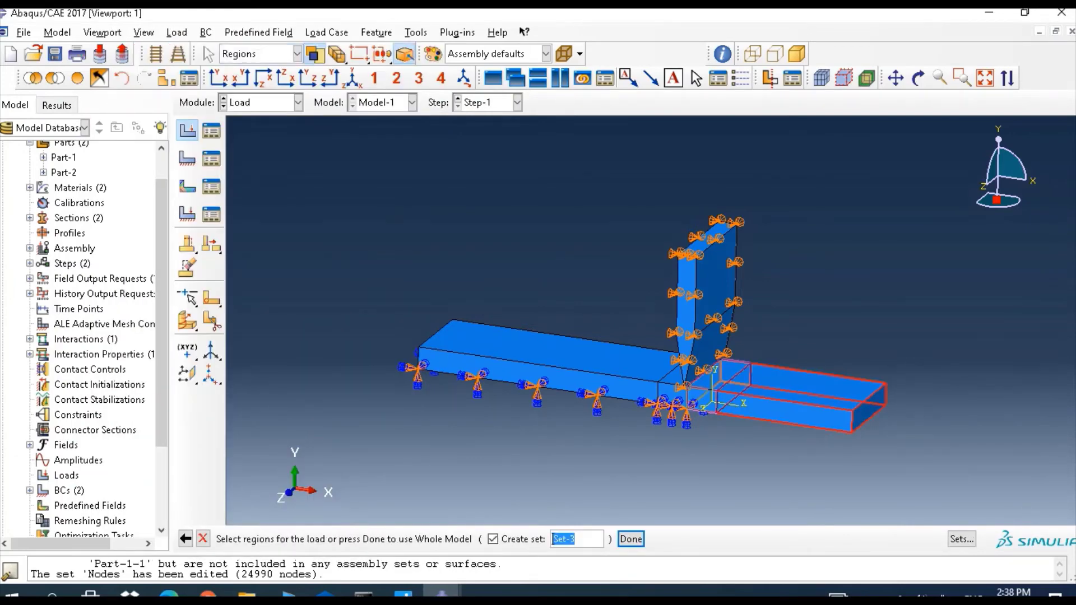
pyautogui.keyDown('shift'); pyautogui.click(710, 383); pyautogui.keyUp('shift')
pyautogui.click(631, 538)
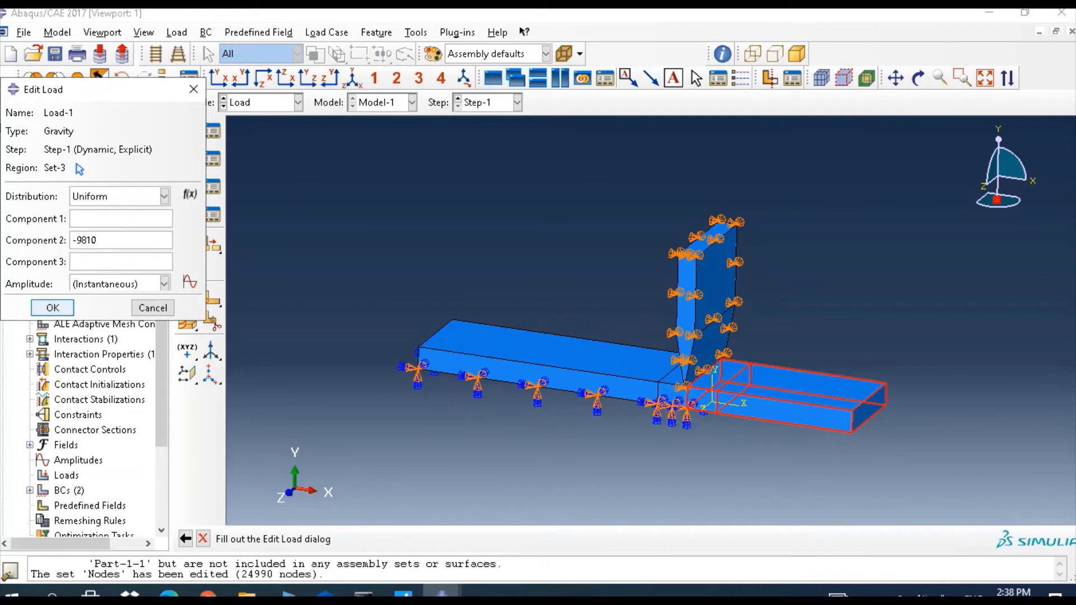
pyautogui.click(53, 307)
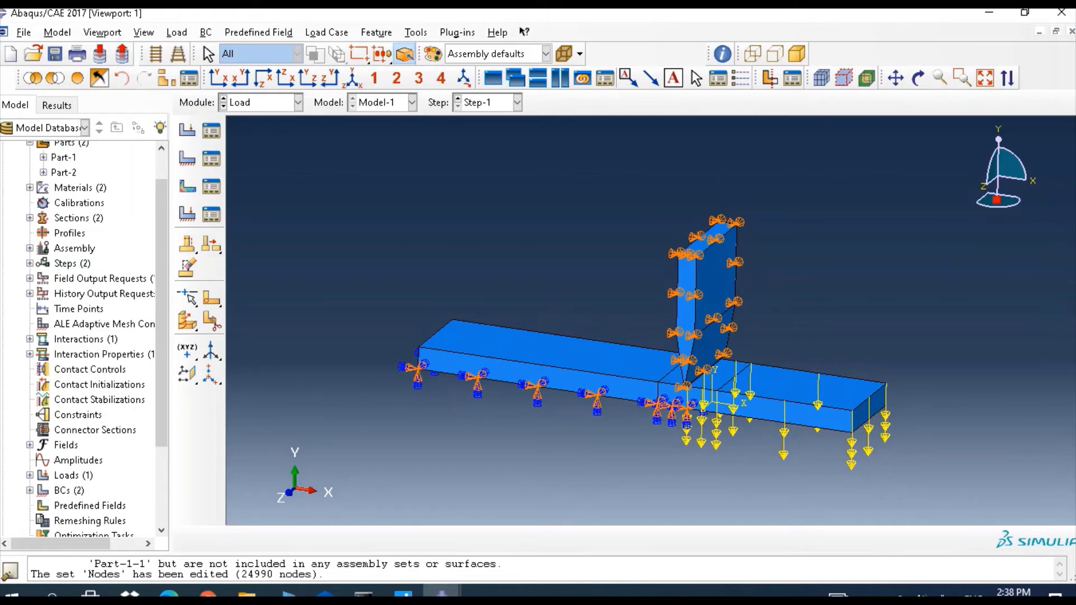
# Start a predefined field named Predefined Field-1 in the Initial step, with category Mechanical and type Velocity
pyautogui.click(211, 186)
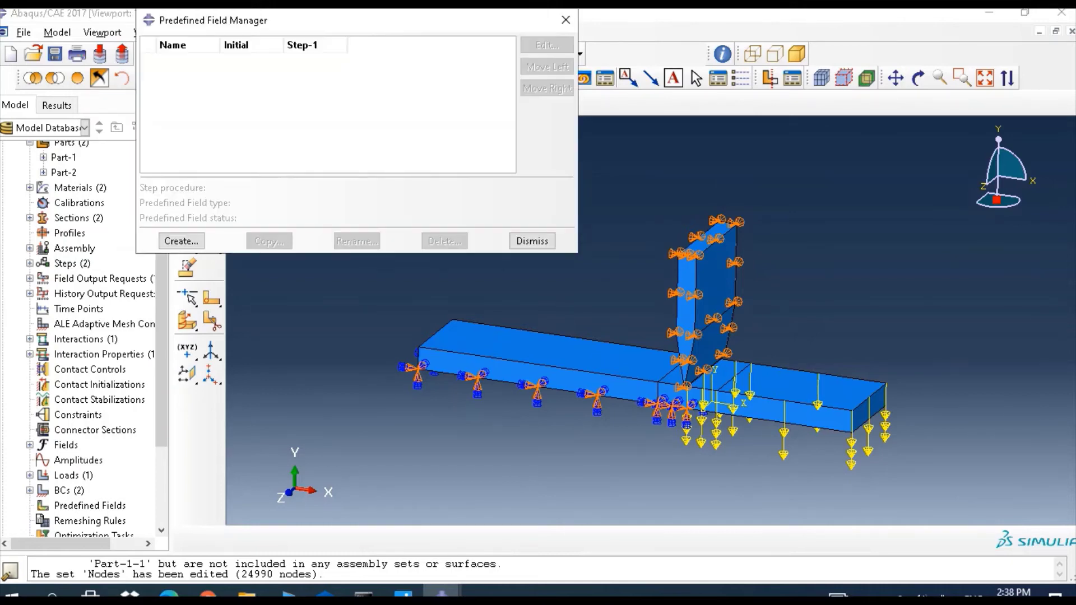
pyautogui.click(181, 240)
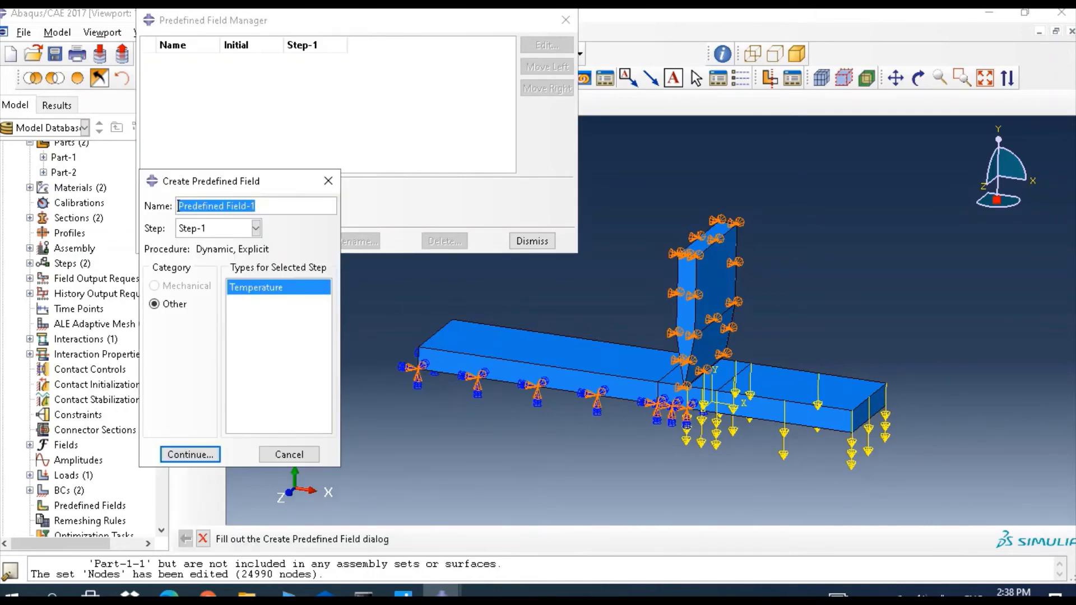
pyautogui.click(256, 228)
pyautogui.click(218, 261)
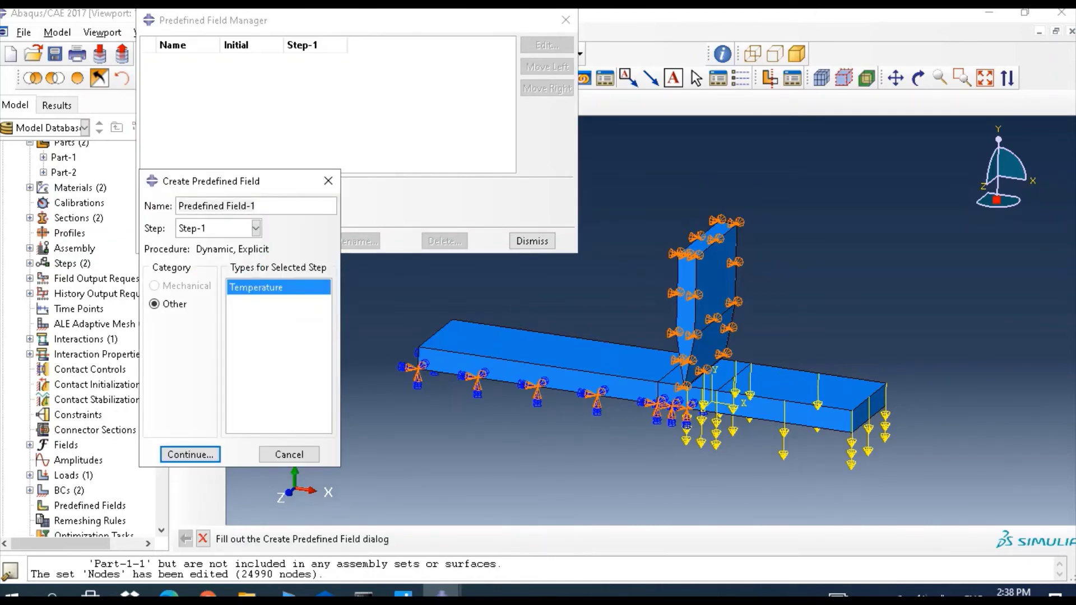
pyautogui.click(256, 228)
pyautogui.click(191, 242)
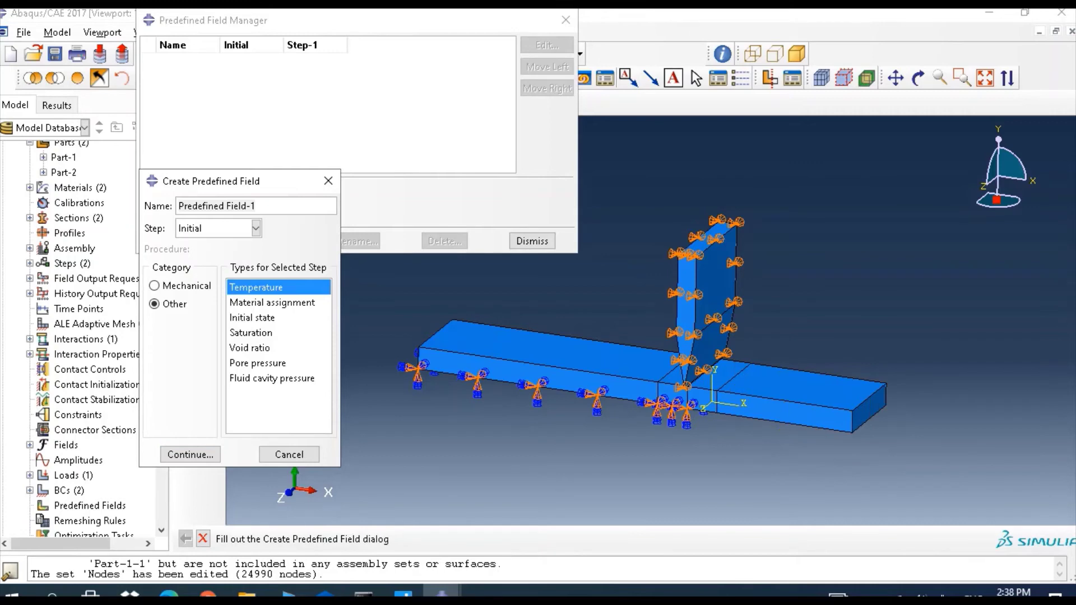
pyautogui.click(179, 285)
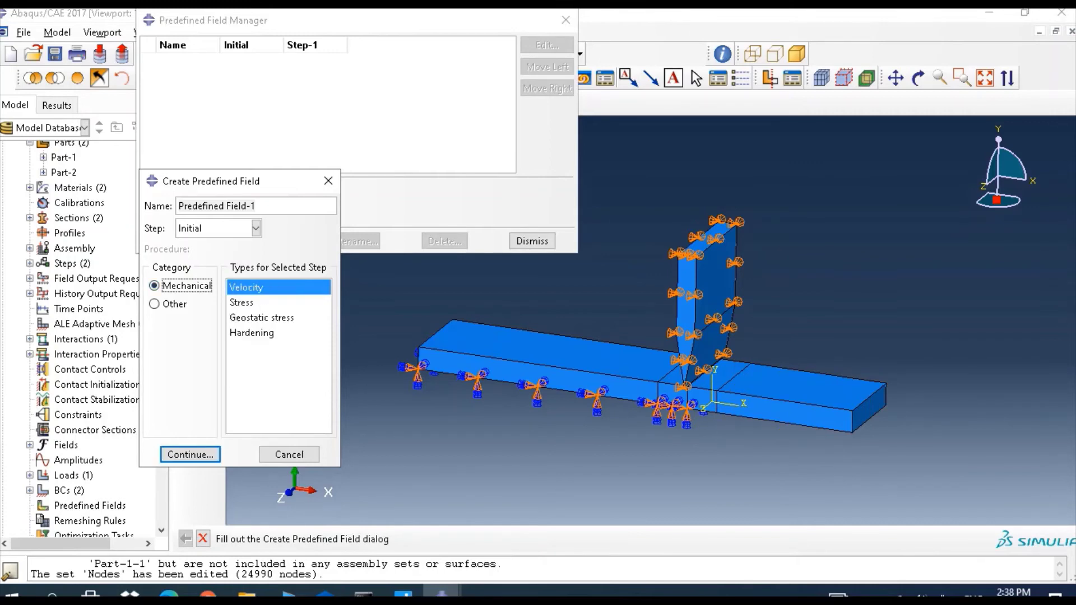
pyautogui.click(190, 454)
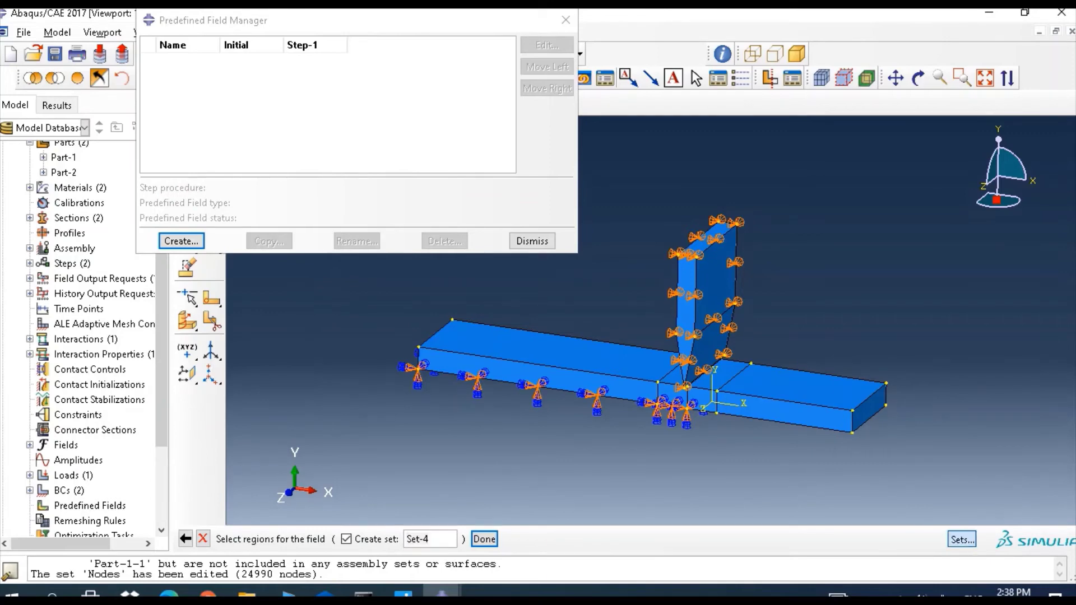
# Assign the velocity field to Part-2-1.Set-1 with V2 set to -3000, and close the predefined field manager
pyautogui.click(961, 539)
pyautogui.click(154, 171)
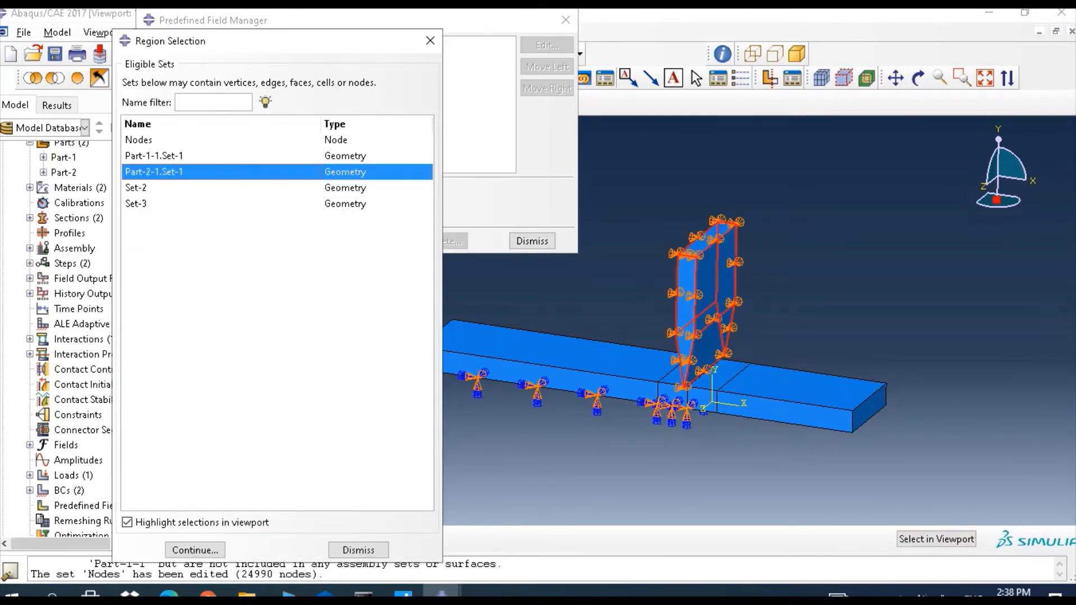
pyautogui.click(195, 550)
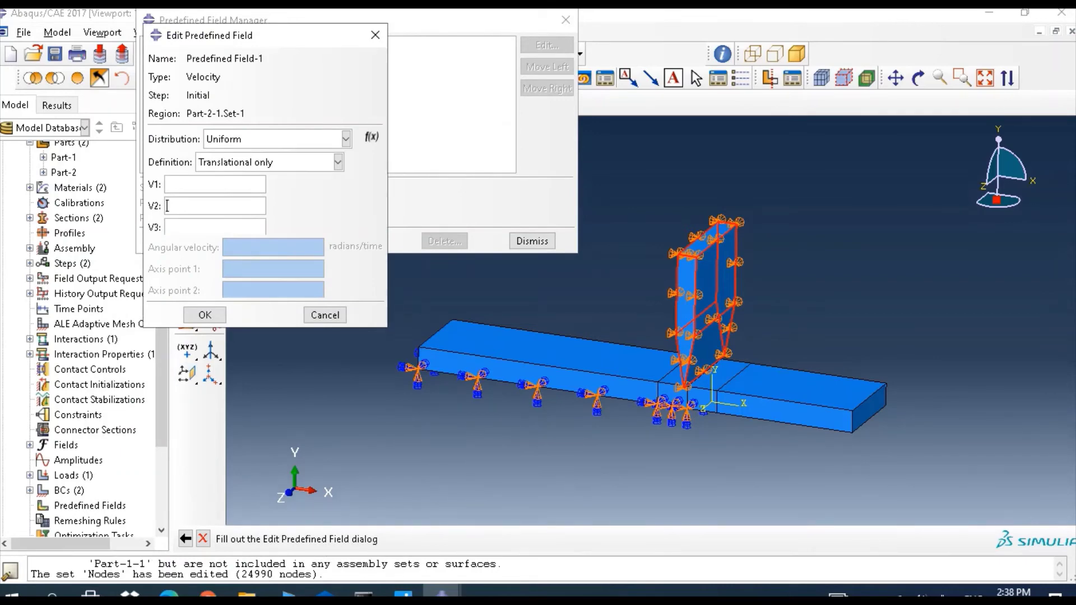
pyautogui.write('-3000')
pyautogui.click(205, 315)
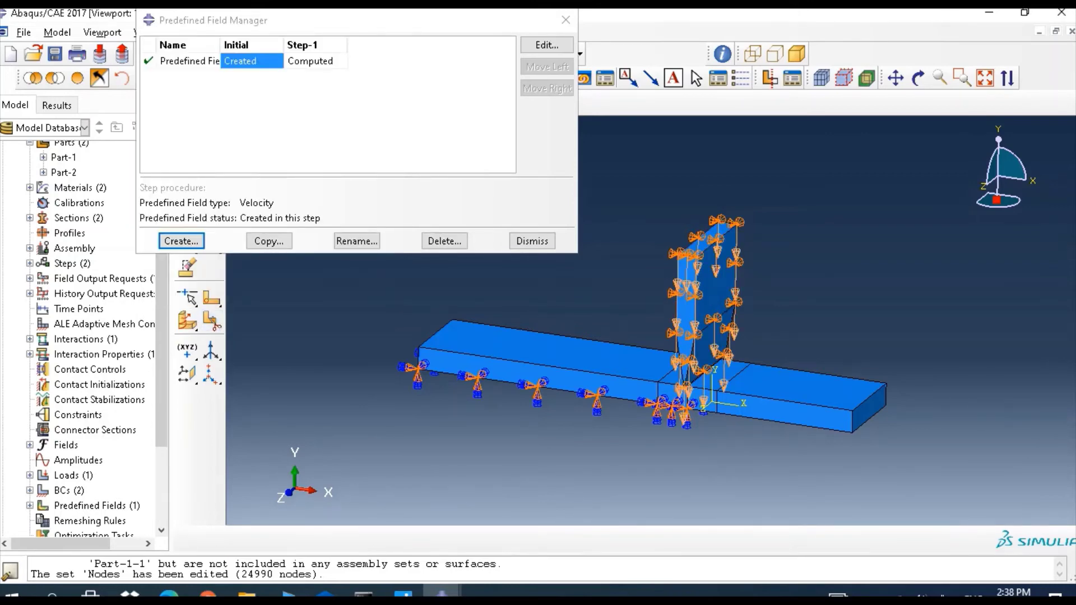
pyautogui.click(532, 241)
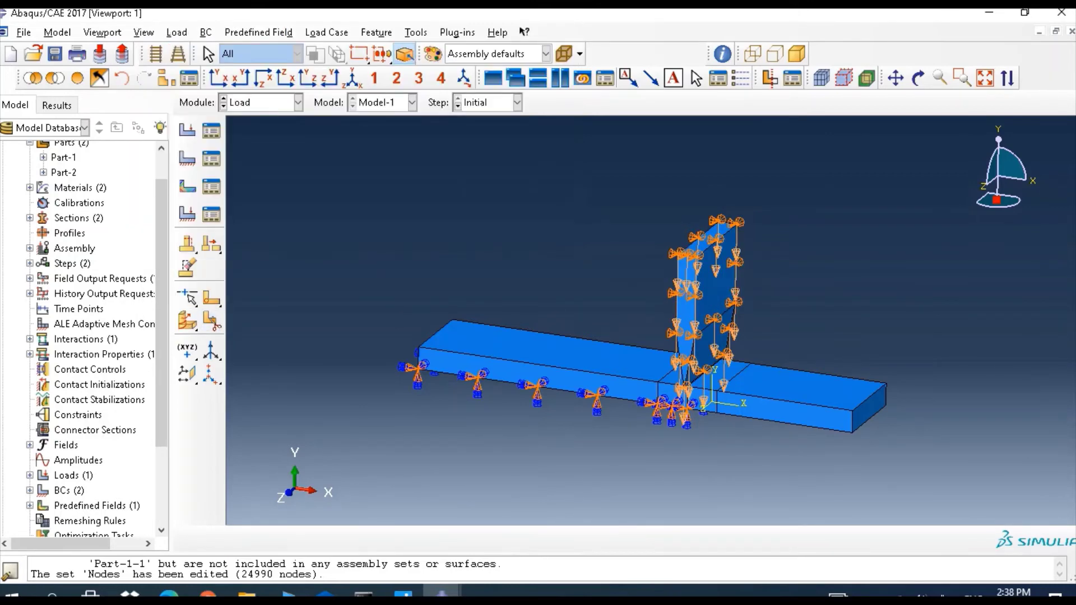
pyautogui.click(297, 102)
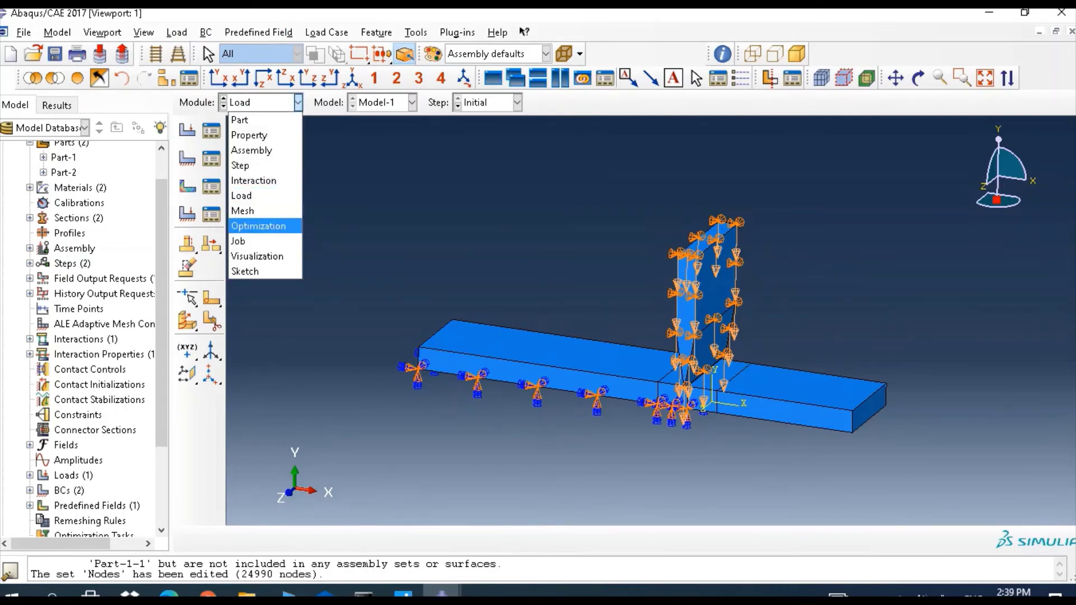
pyautogui.press('Down')
pyautogui.press('Up')
pyautogui.press('Up')
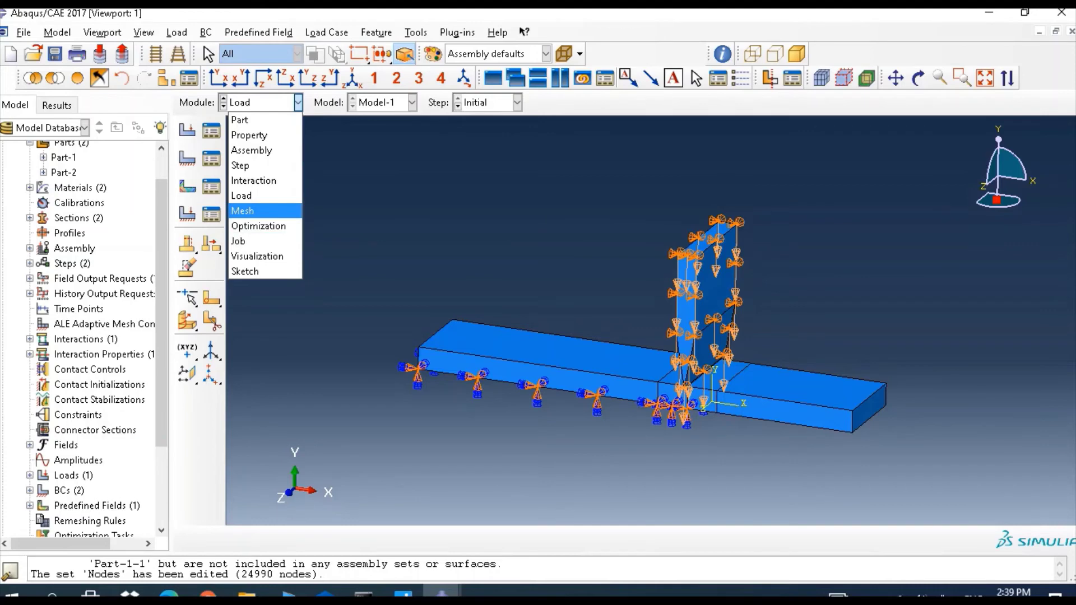
pyautogui.press('Escape')
# Save the model database as Metal Cutting in the ABAQUS Tutor folder
pyautogui.click(24, 32)
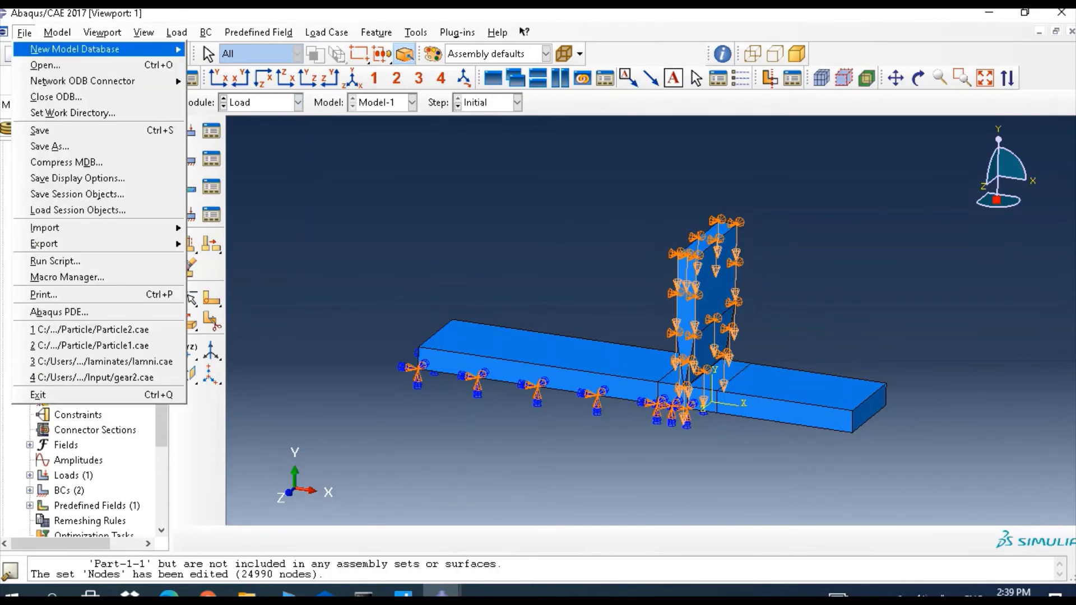
pyautogui.press('Return')
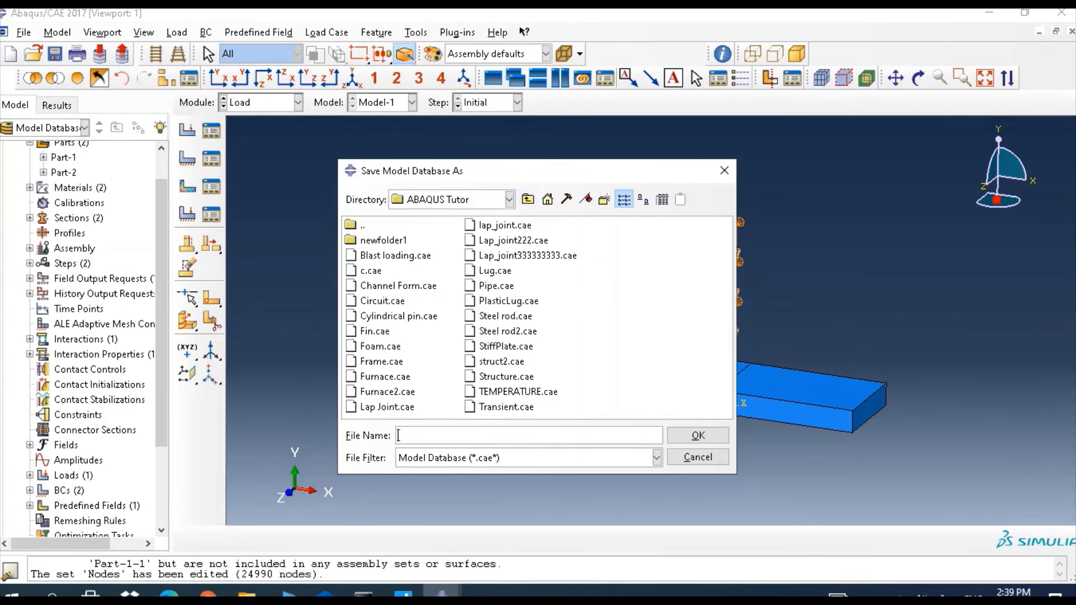
pyautogui.write('Metal Cutting')
pyautogui.press('Tab')
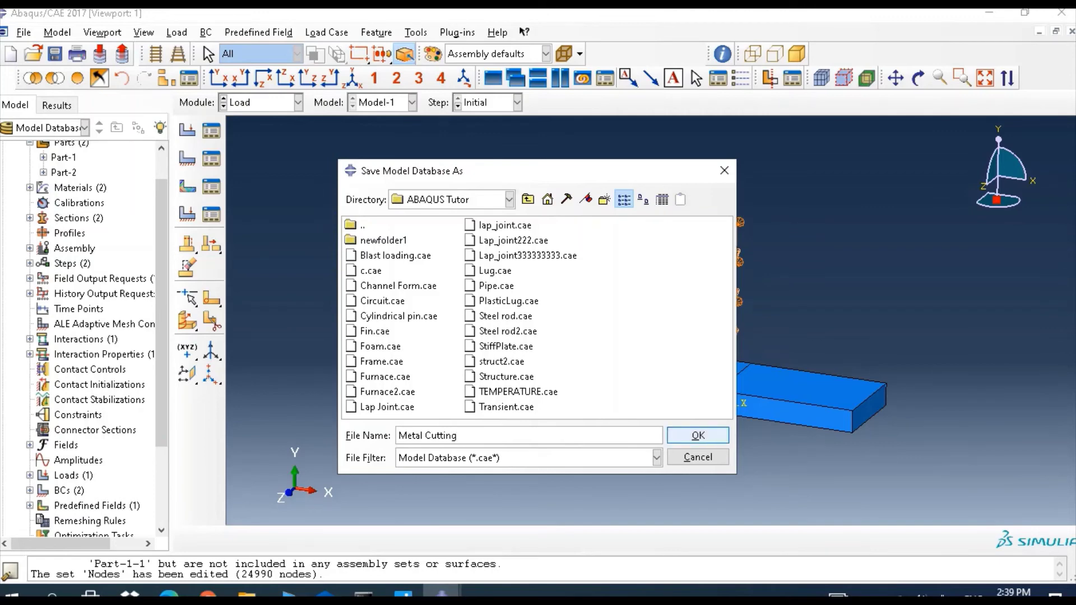
pyautogui.press('Return')
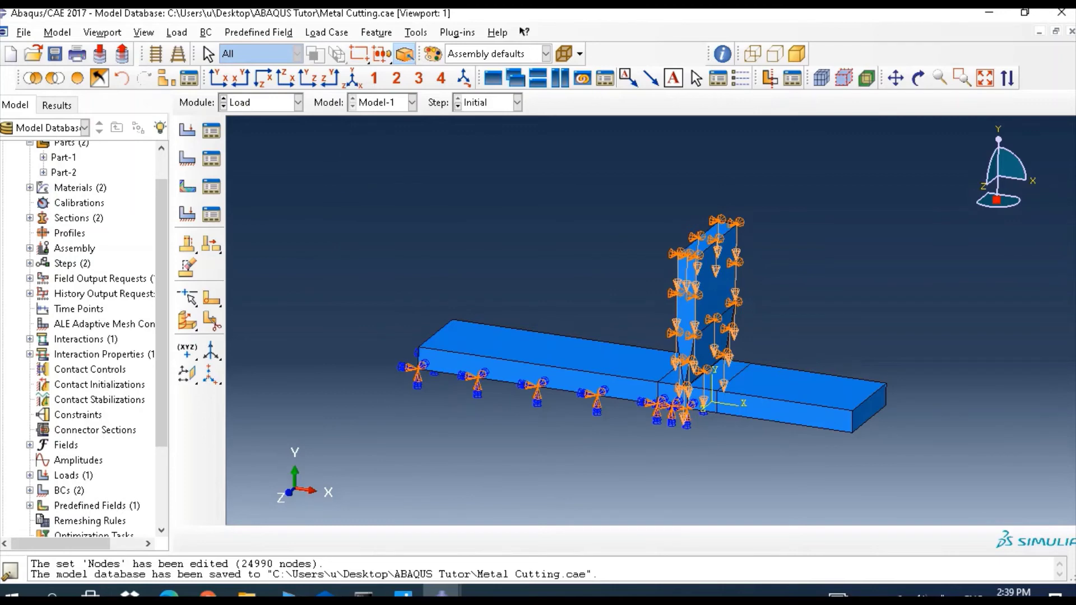
# Switch to the Job module and create a full-analysis job named Shear2 from Model-1 with default settings
pyautogui.click(298, 103)
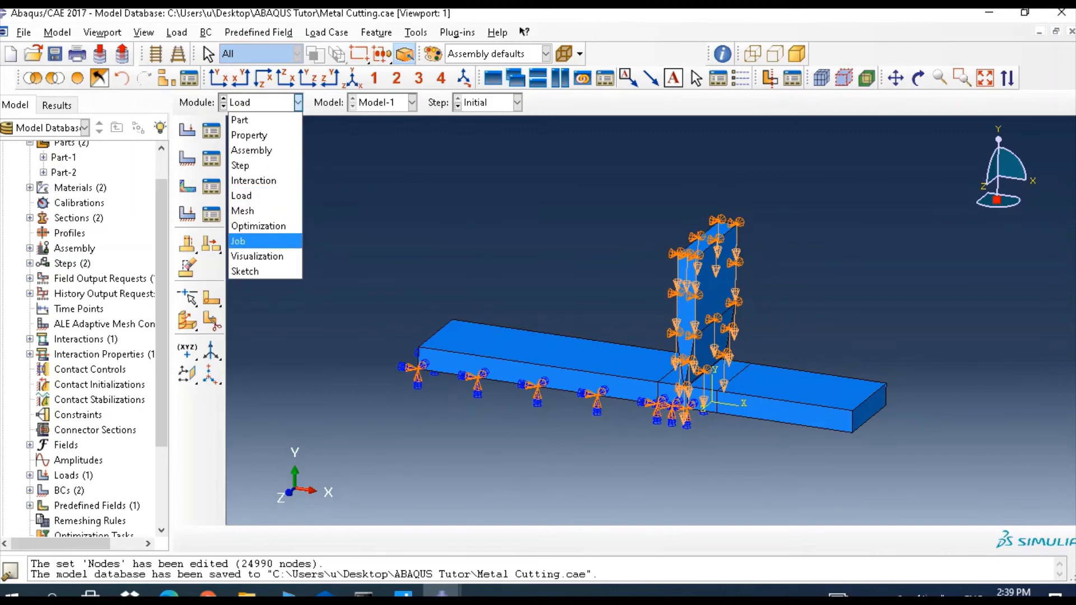
pyautogui.click(238, 241)
pyautogui.click(211, 130)
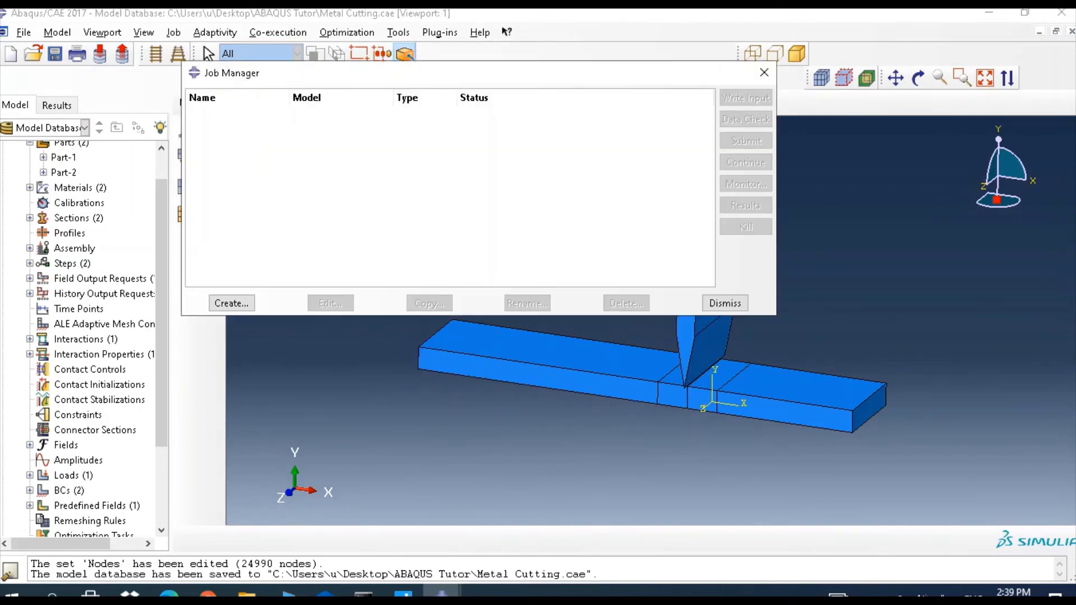
pyautogui.click(232, 303)
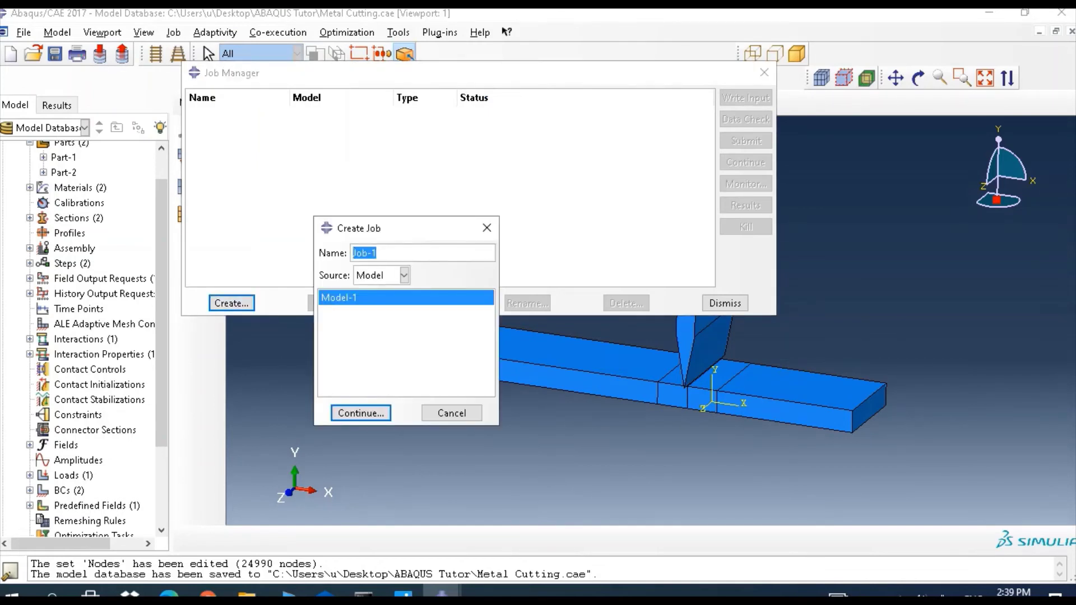
pyautogui.write('Shear2')
pyautogui.press('Return')
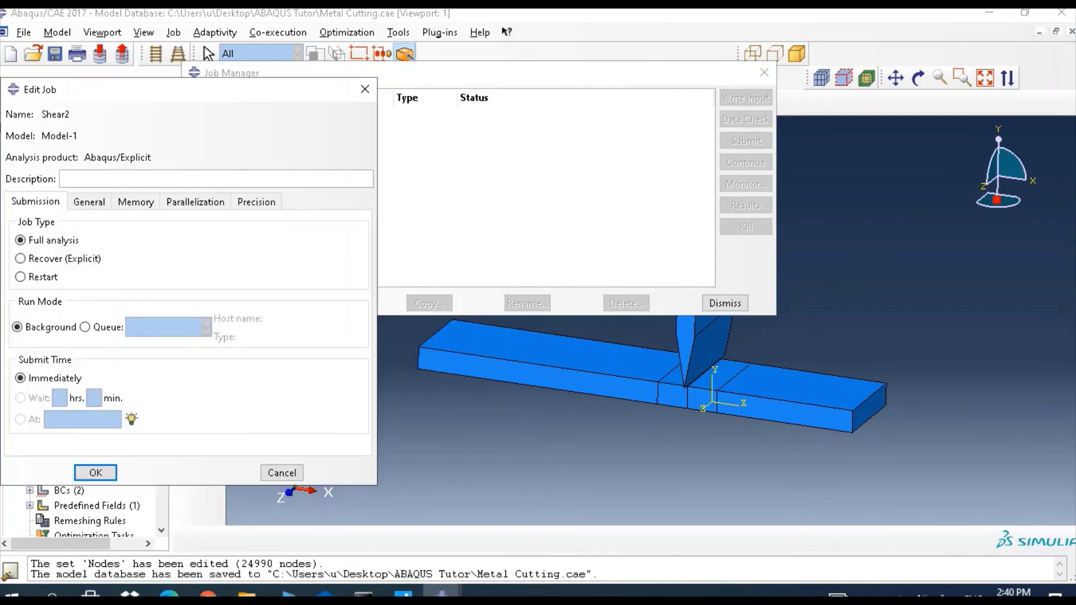
pyautogui.press('Return')
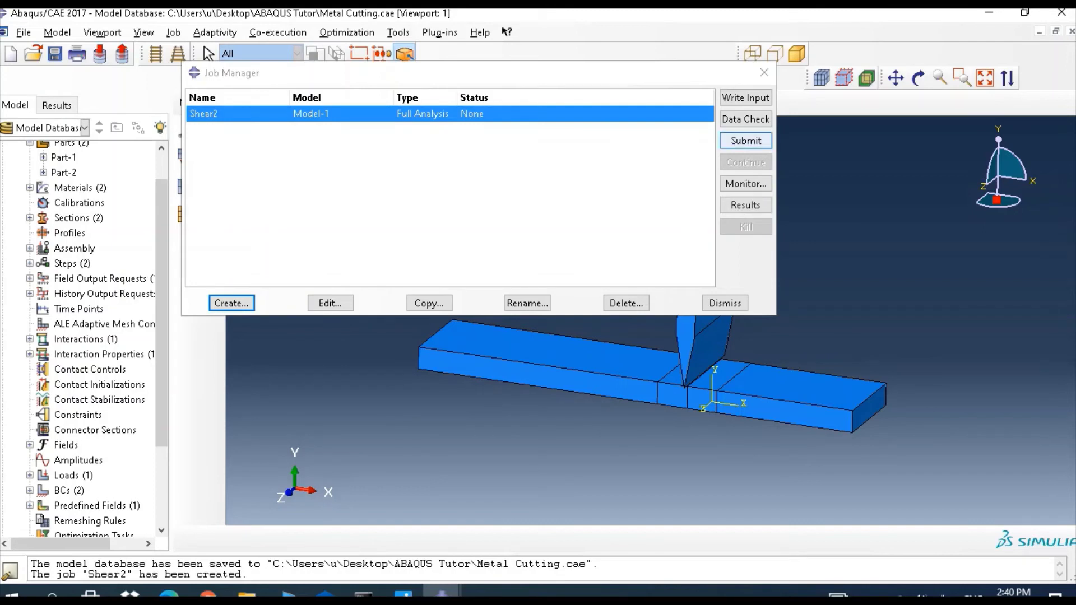
# Run a data check on job Shear2 and submit it for analysis, overwriting the existing job files
pyautogui.click(745, 119)
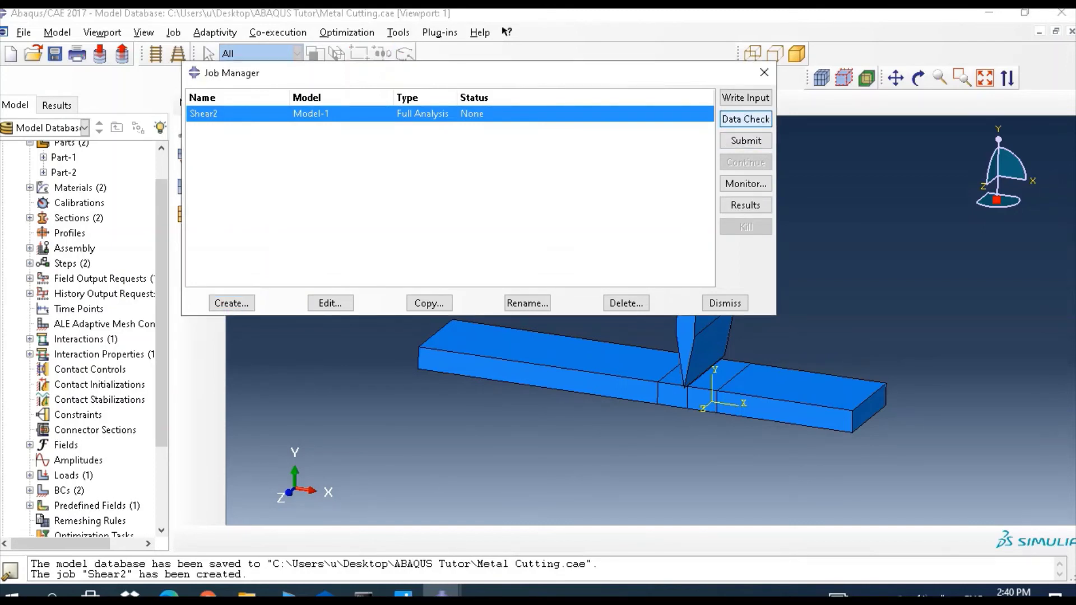
pyautogui.click(745, 119)
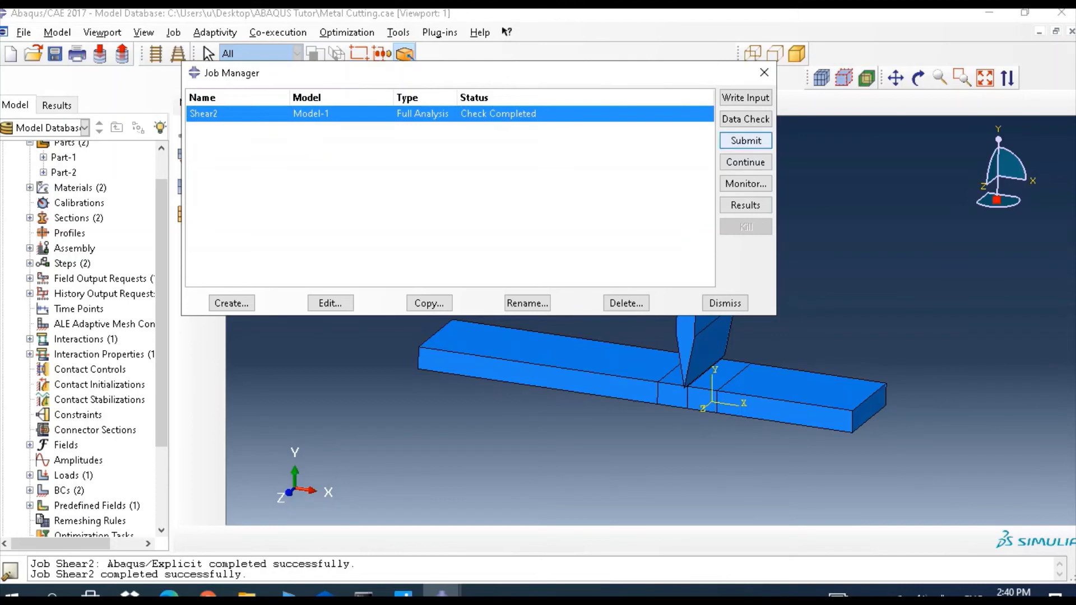
pyautogui.click(745, 140)
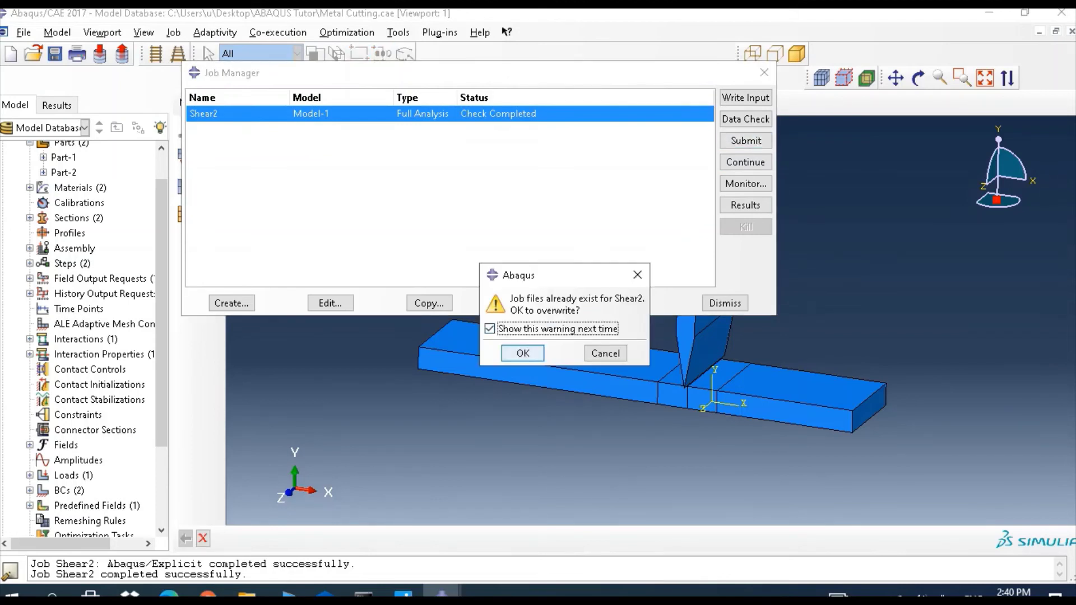
pyautogui.press('Return')
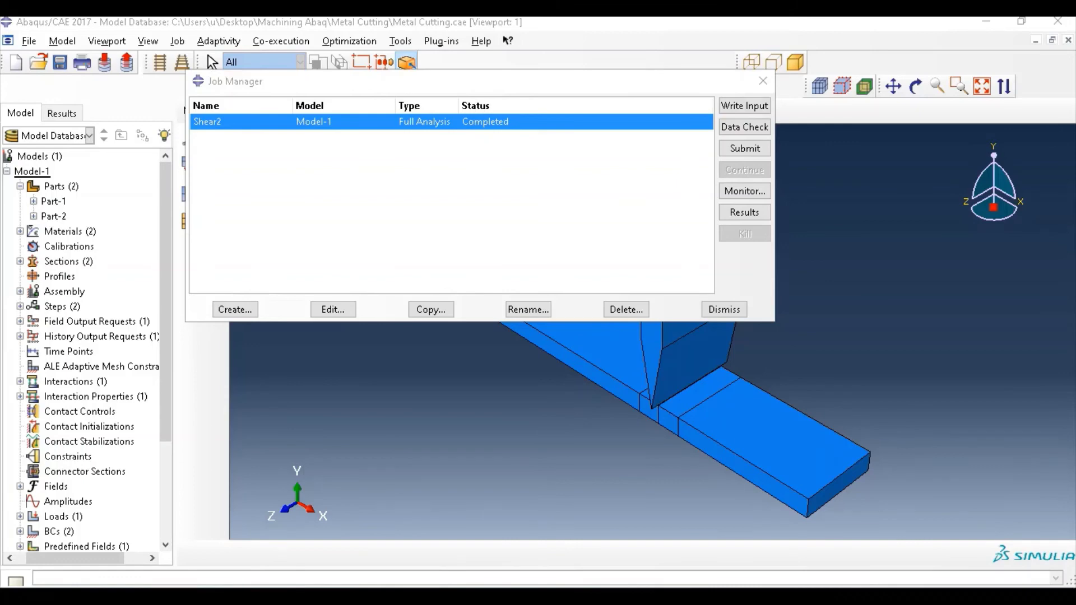
# Open the results of job Shear2 and display the von Mises stress contours on the deformed shape, fitted to the viewport
pyautogui.click(744, 211)
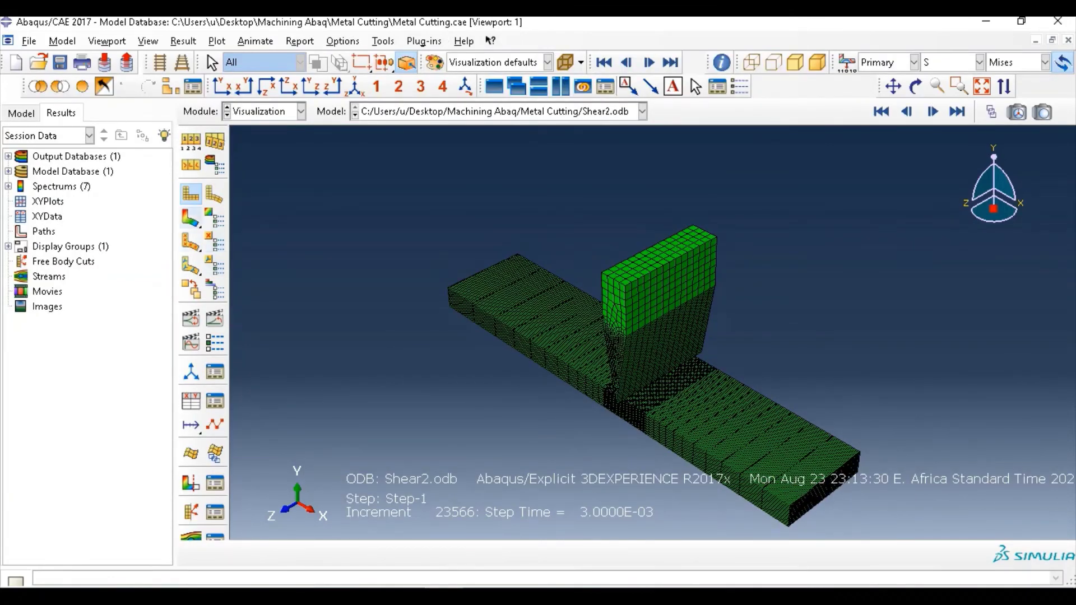
pyautogui.click(191, 219)
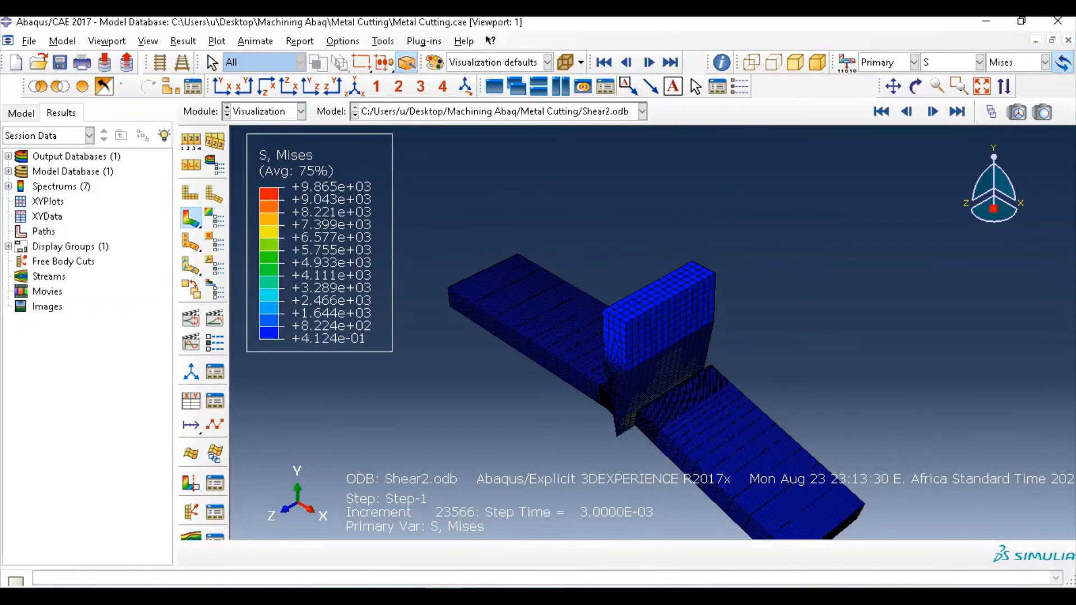
pyautogui.click(981, 86)
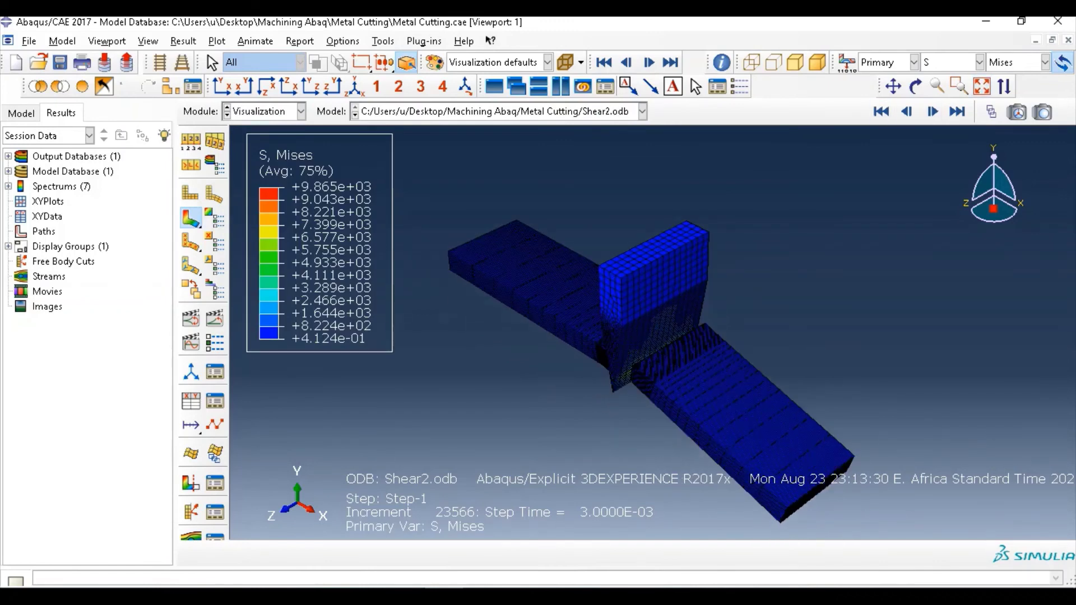
pyautogui.click(936, 86)
pyautogui.moveTo(587, 314); pyautogui.dragTo(643, 314)
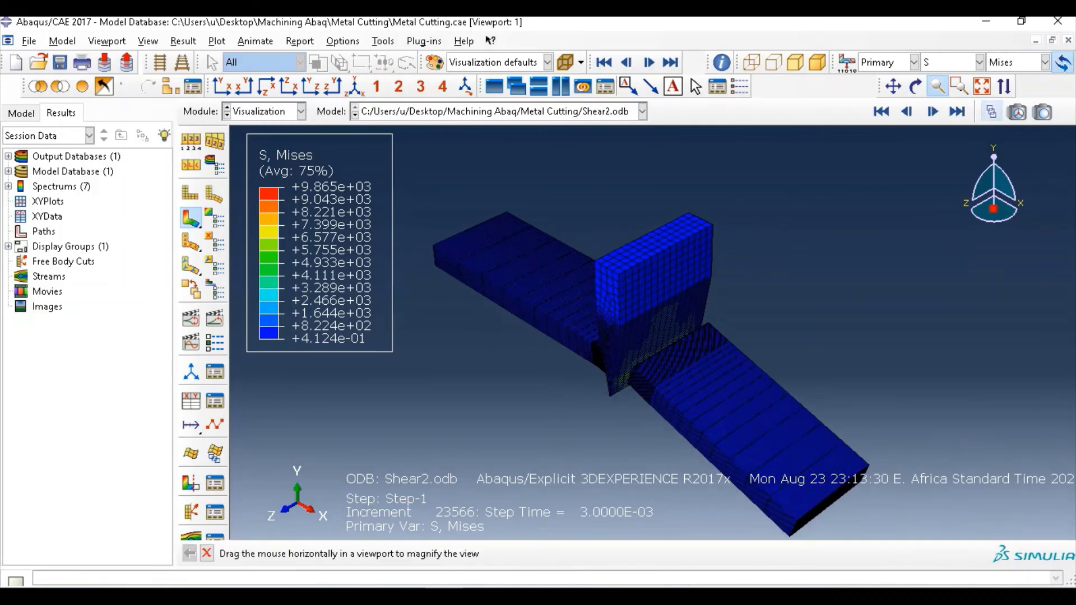
pyautogui.click(981, 87)
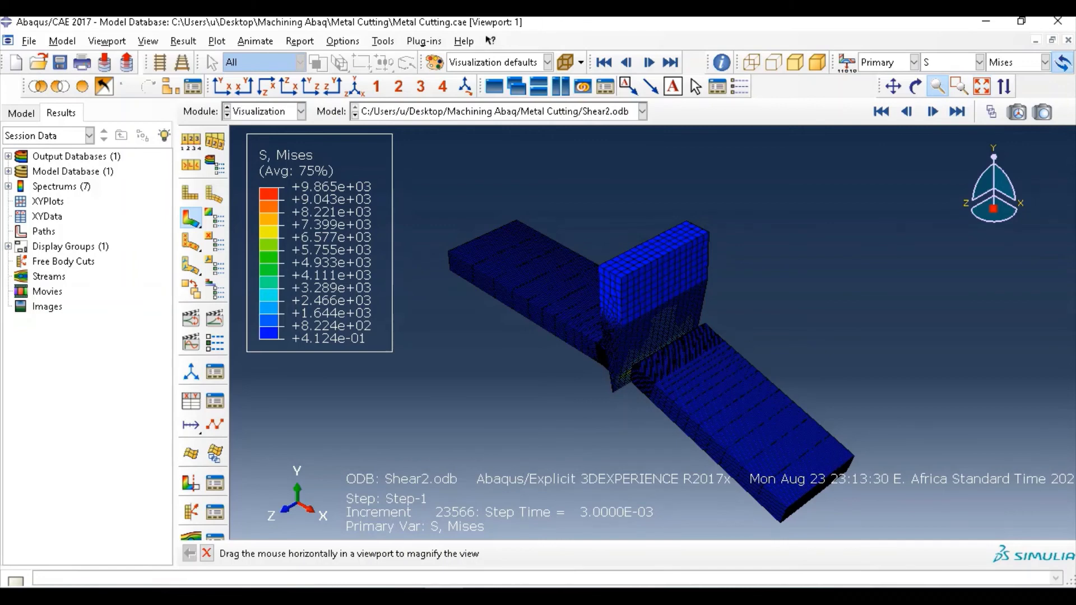
# Display the equivalent plastic strain (PEEQ) contours around the tool tip and the cut edges of the workpiece
pyautogui.click(959, 86)
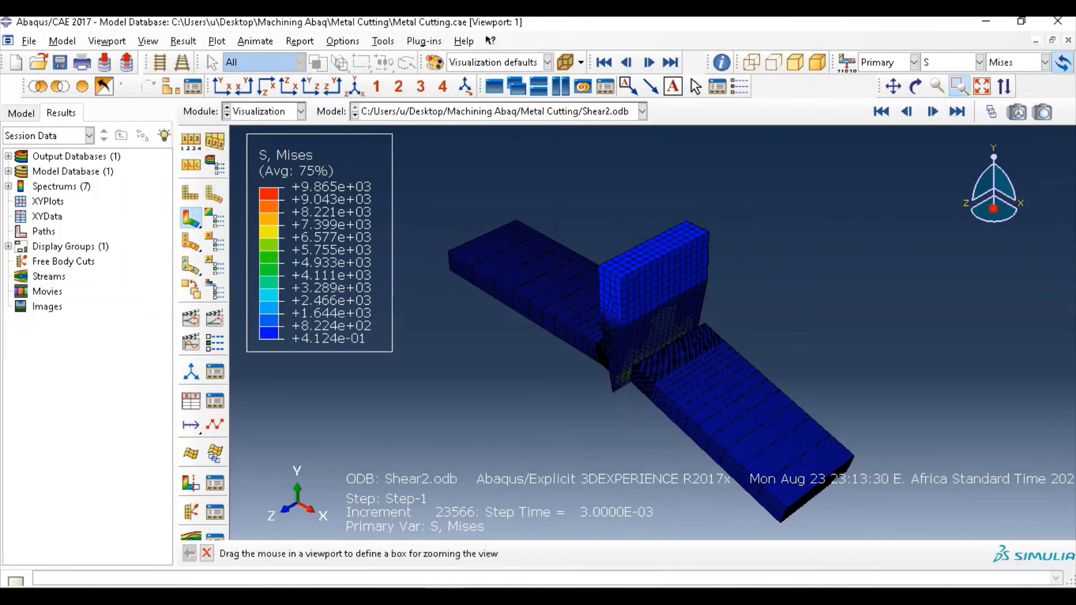
pyautogui.moveTo(586, 314); pyautogui.dragTo(686, 402)
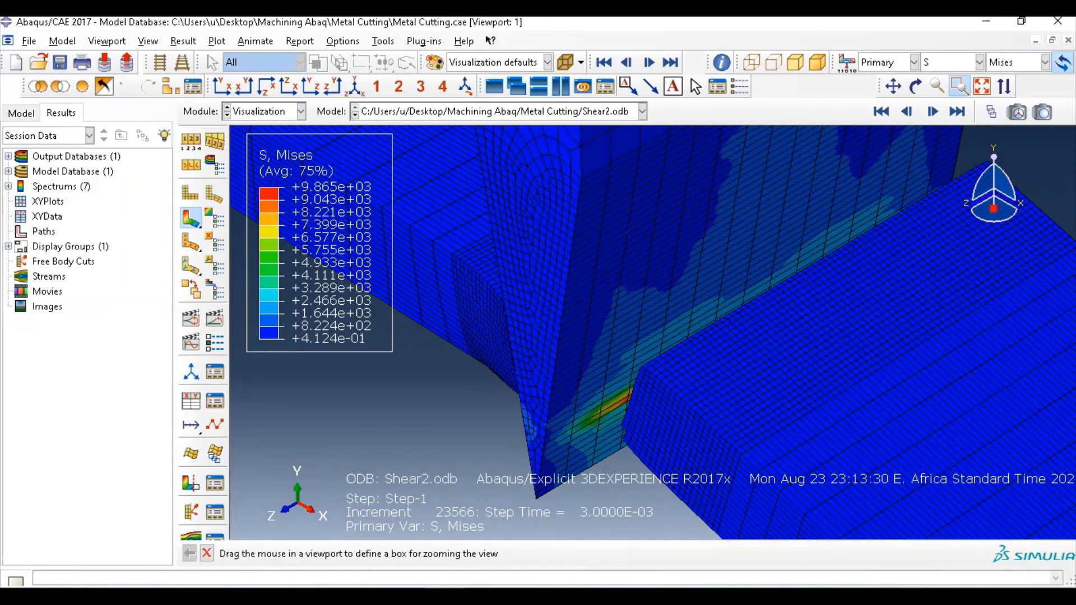
pyautogui.click(980, 62)
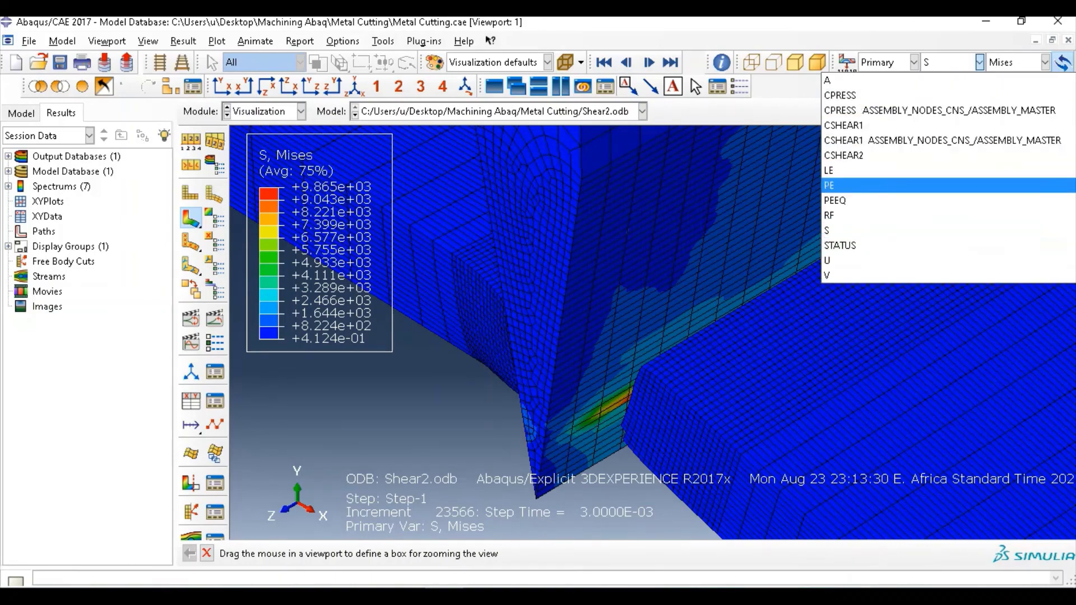
pyautogui.click(874, 201)
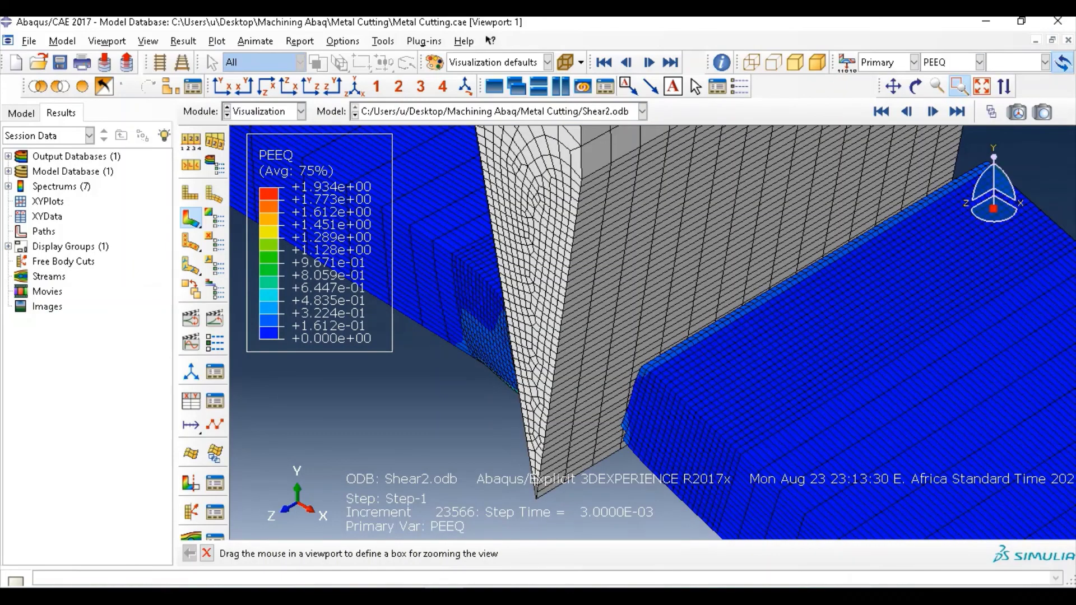
# Play the time-history animation of the PEEQ contours and examine the cutting zone and the whole model
pyautogui.click(214, 318)
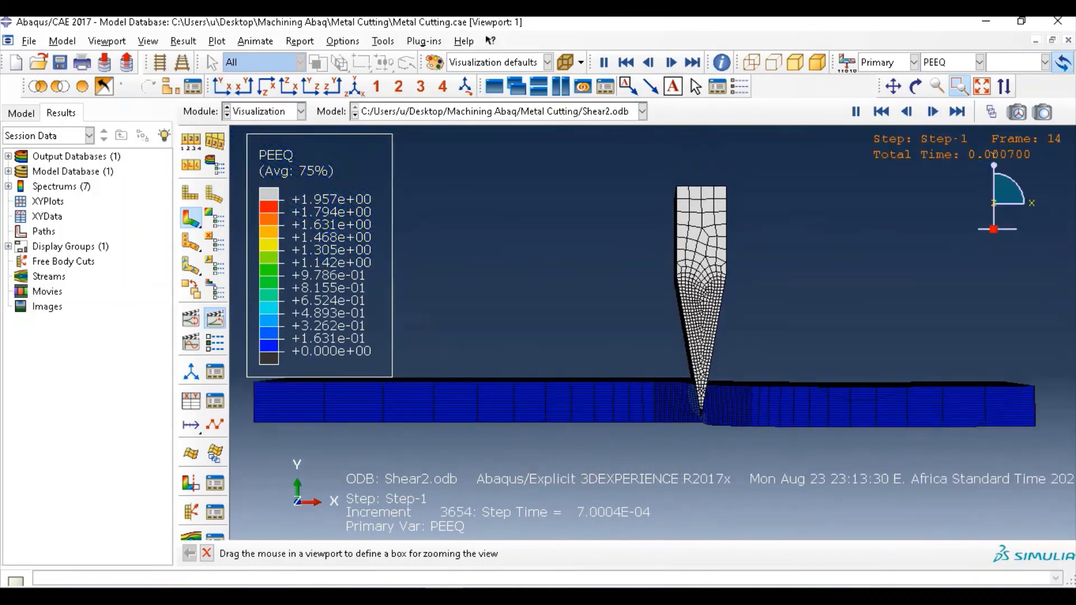
pyautogui.moveTo(657, 337); pyautogui.dragTo(732, 406)
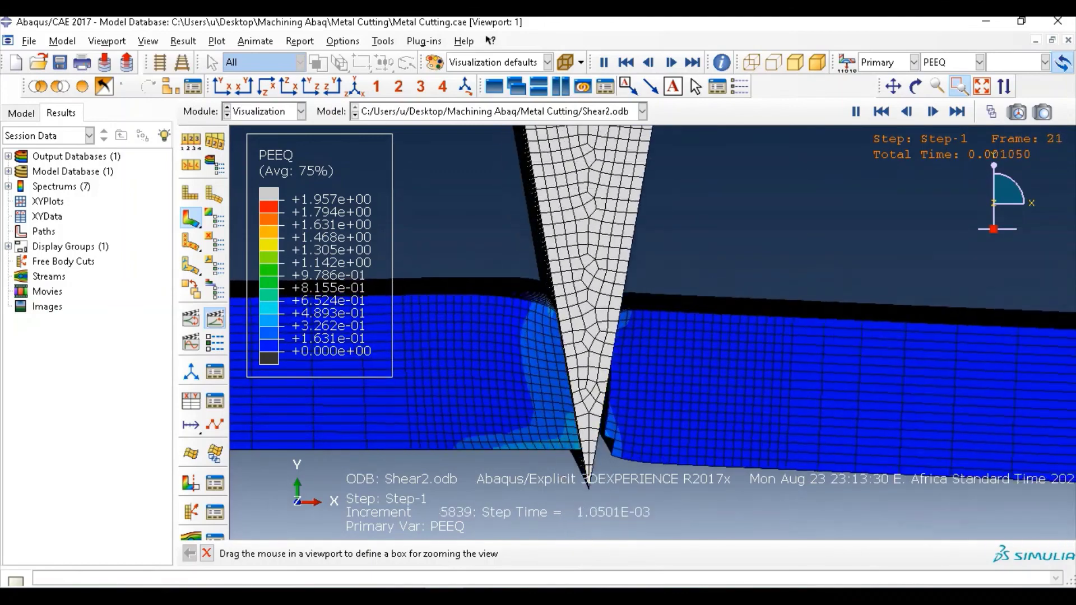
pyautogui.moveTo(762, 276); pyautogui.dragTo(944, 414)
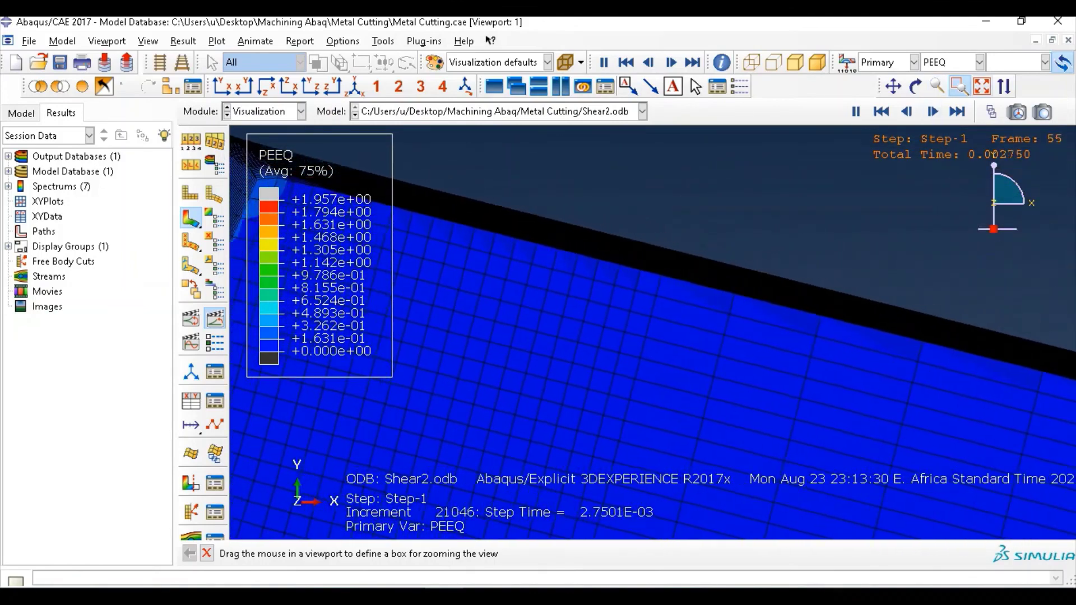
pyautogui.click(980, 86)
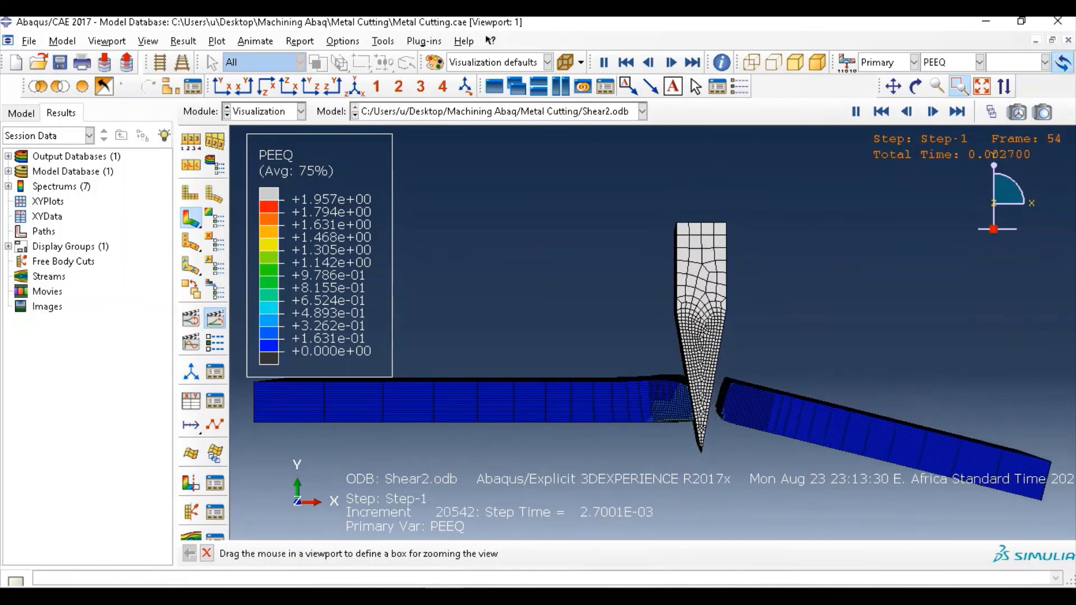
pyautogui.click(915, 86)
pyautogui.moveTo(654, 324); pyautogui.dragTo(720, 377)
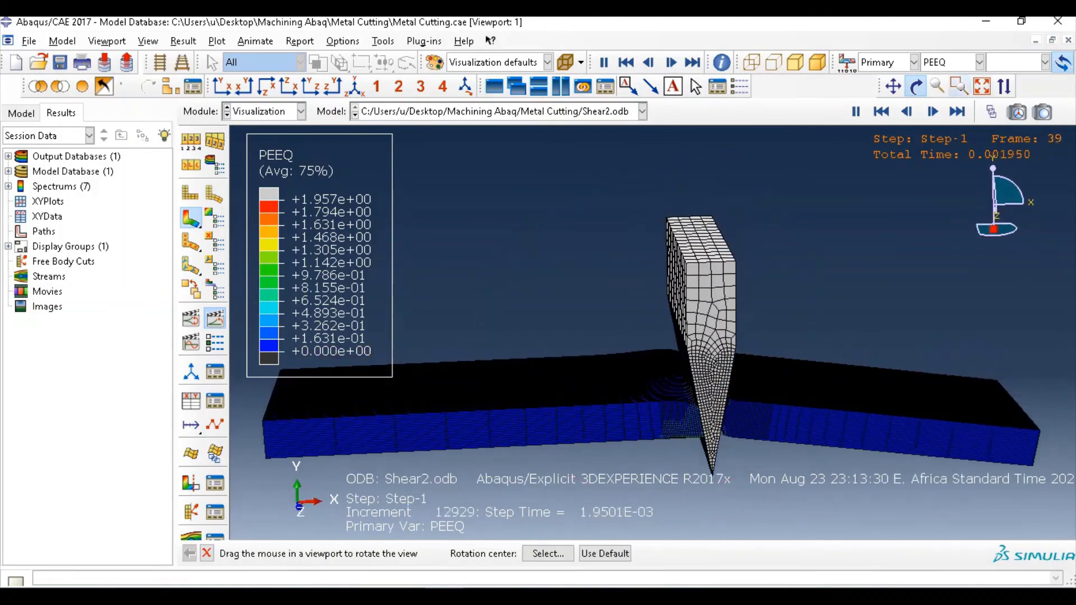
# Switch the contour variable of the running animation to von Mises stress (S, Mises)
pyautogui.click(978, 62)
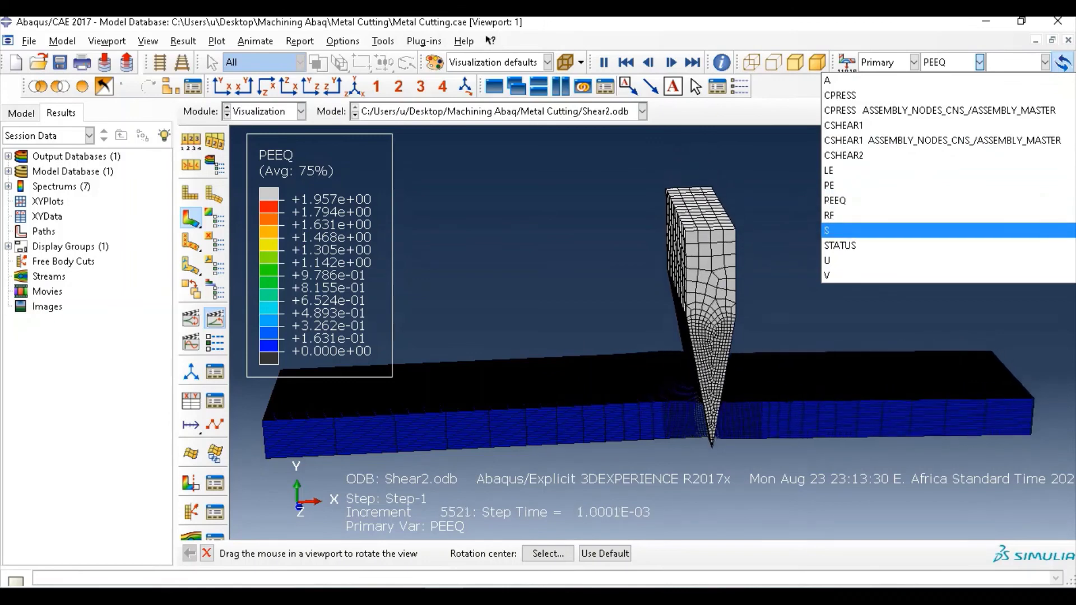
pyautogui.click(927, 231)
pyautogui.moveTo(992, 157); pyautogui.dragTo(981, 156)
# Set the contour plot's maximum limit to the specified value 742.659, apply it, and inspect the animated stress from an oblique view
pyautogui.click(214, 218)
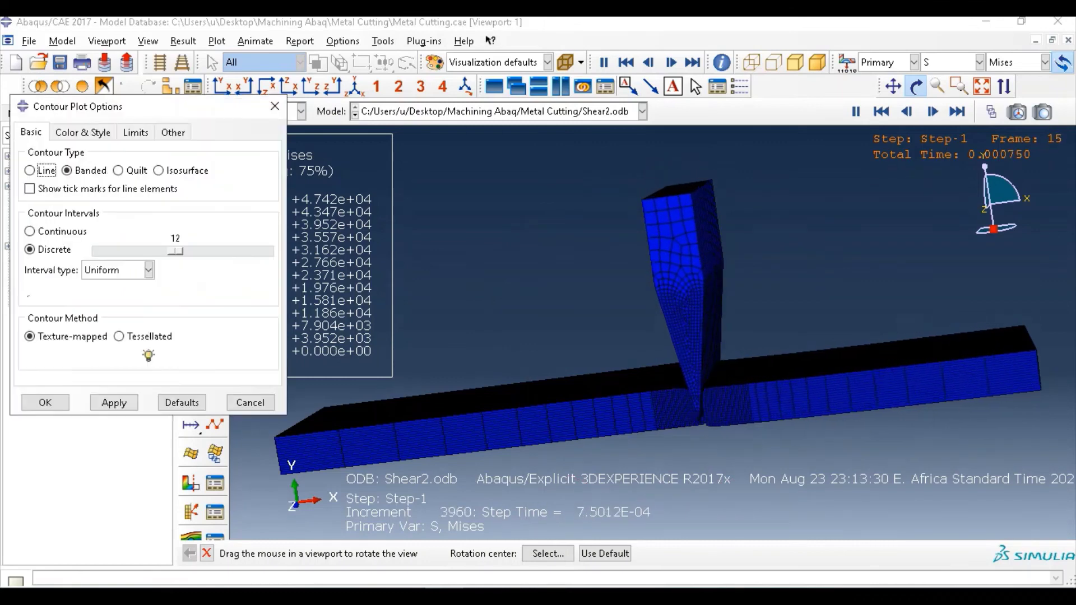
pyautogui.click(135, 132)
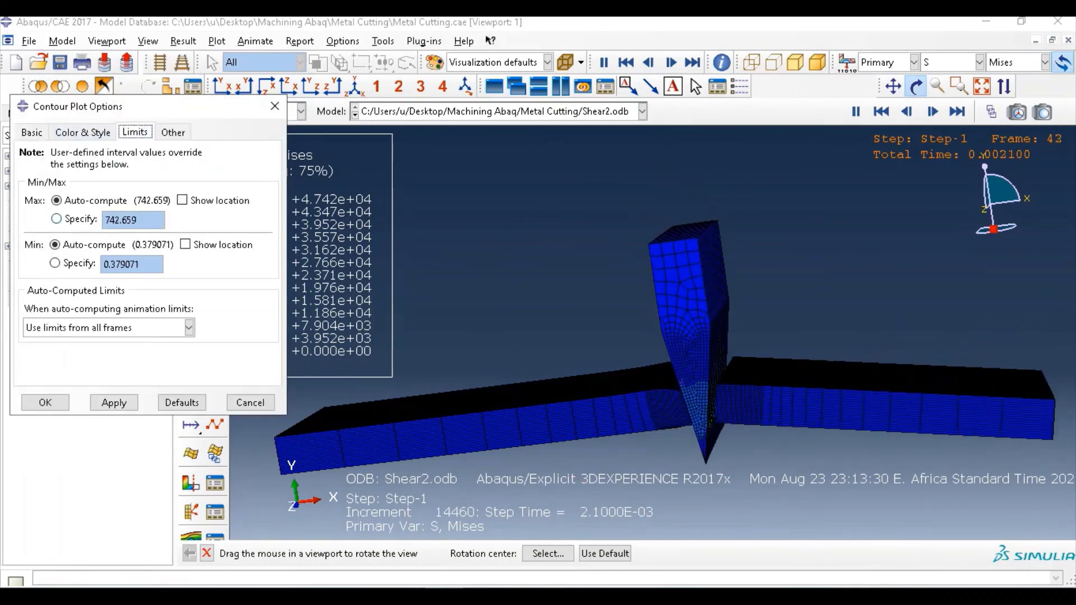
pyautogui.click(113, 402)
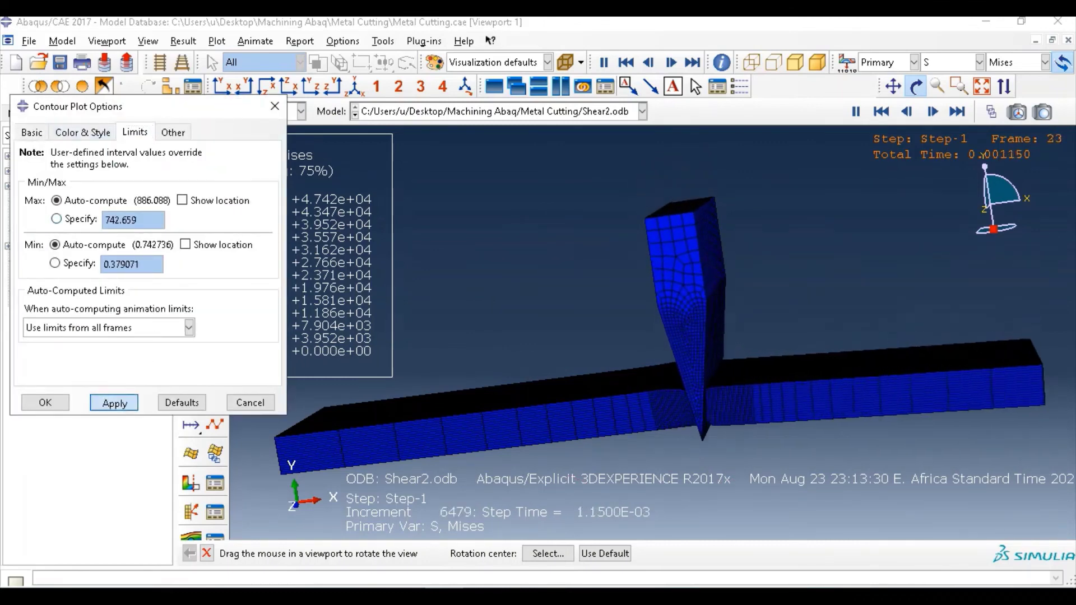
pyautogui.click(56, 219)
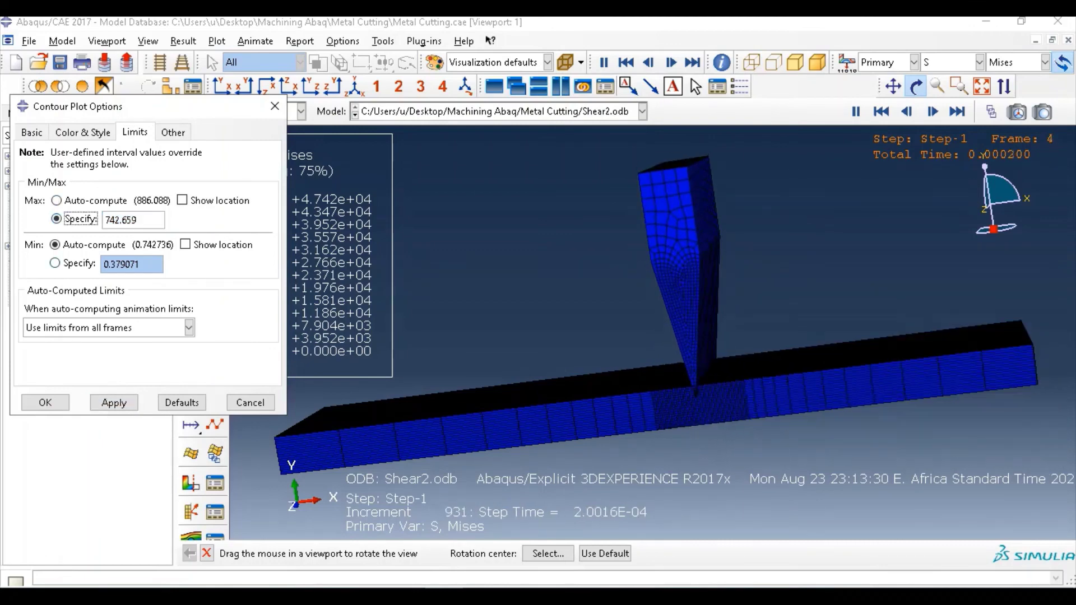
pyautogui.click(114, 402)
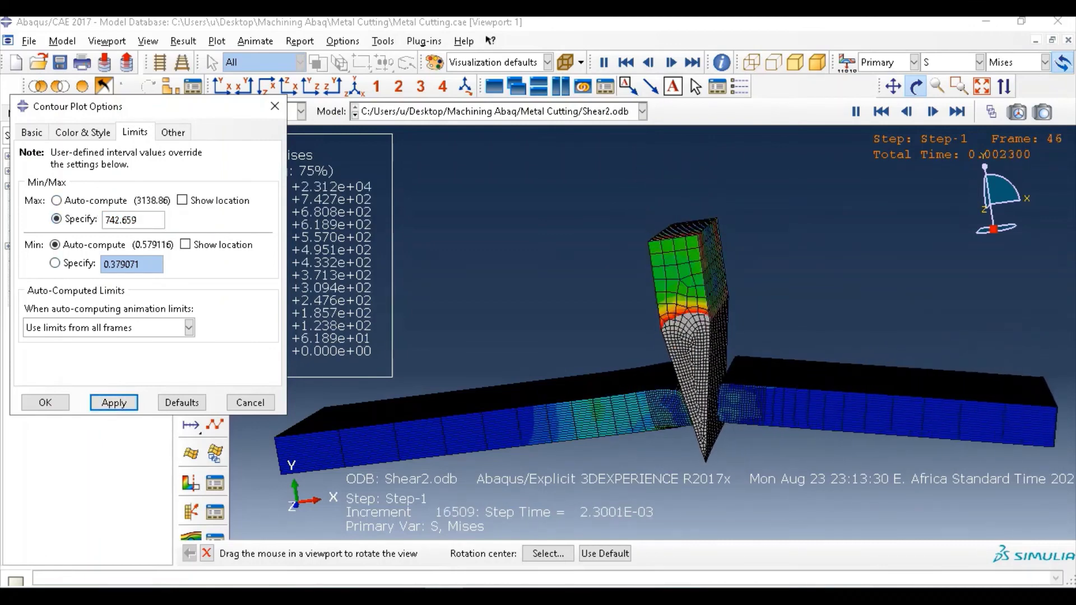
pyautogui.moveTo(810, 330); pyautogui.dragTo(752, 489)
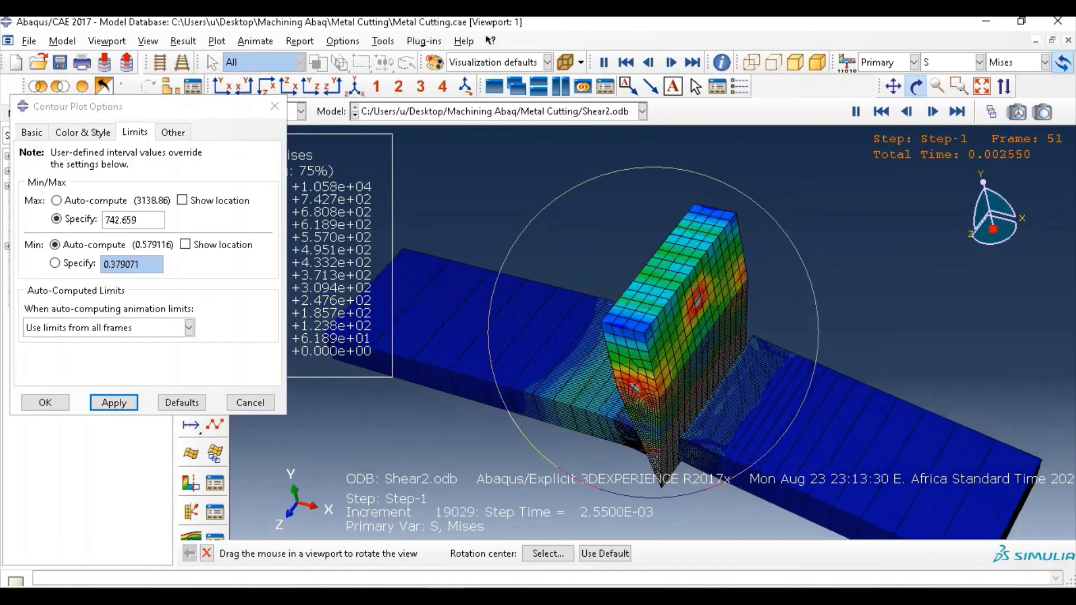